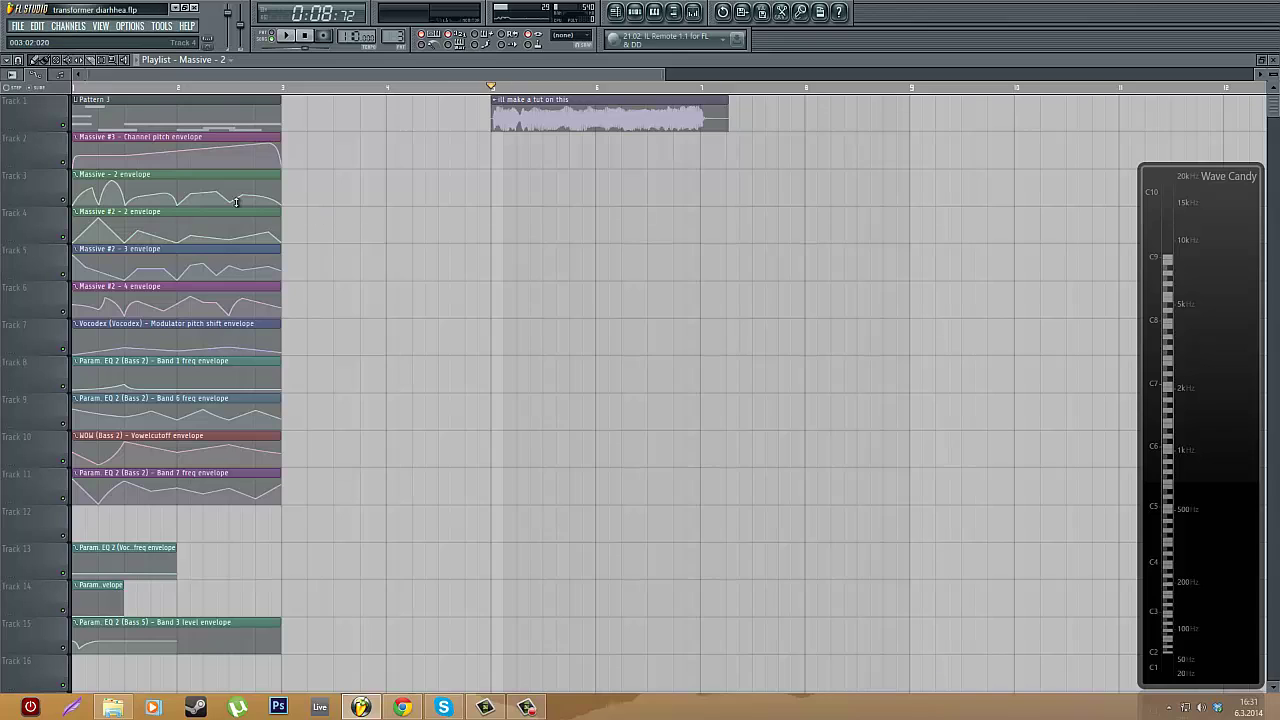
- Play the "ill make a tut on this" audio clip, then play the Pattern 3 arrangement from the start and stop playback
mouse_move(207, 204)
key("space")
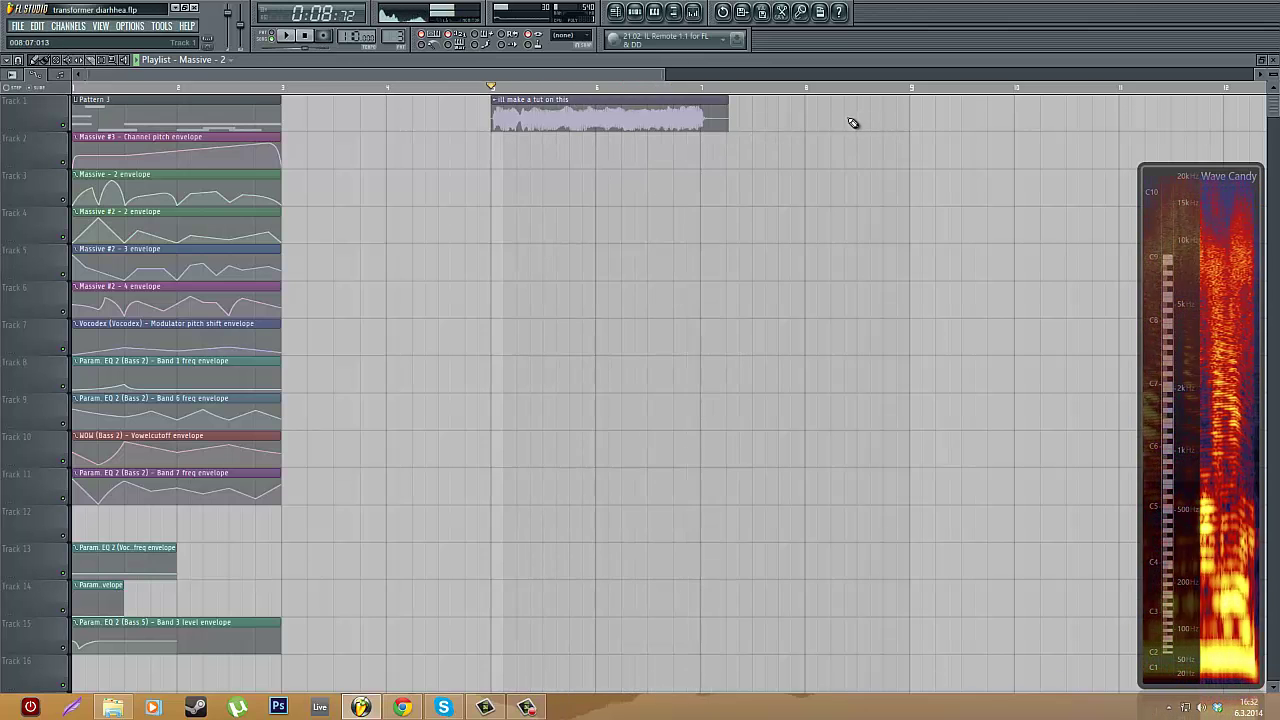
key("space")
left_click(137, 89)
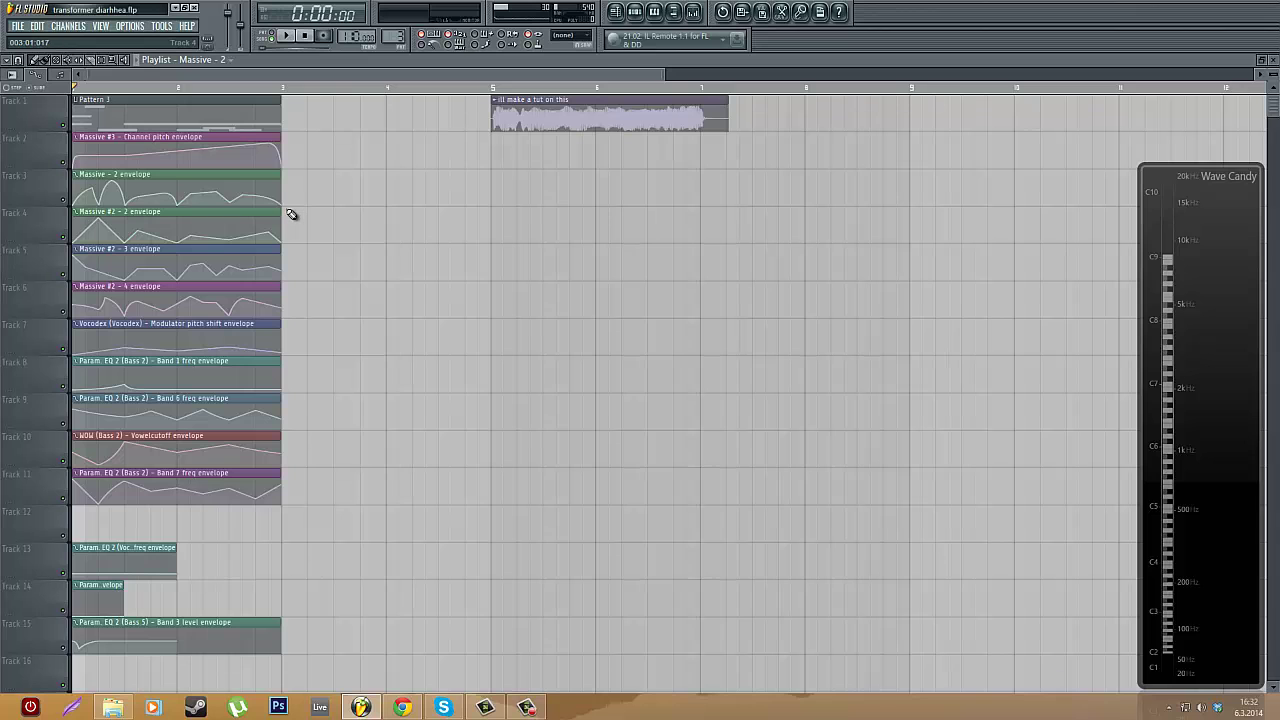
key("space")
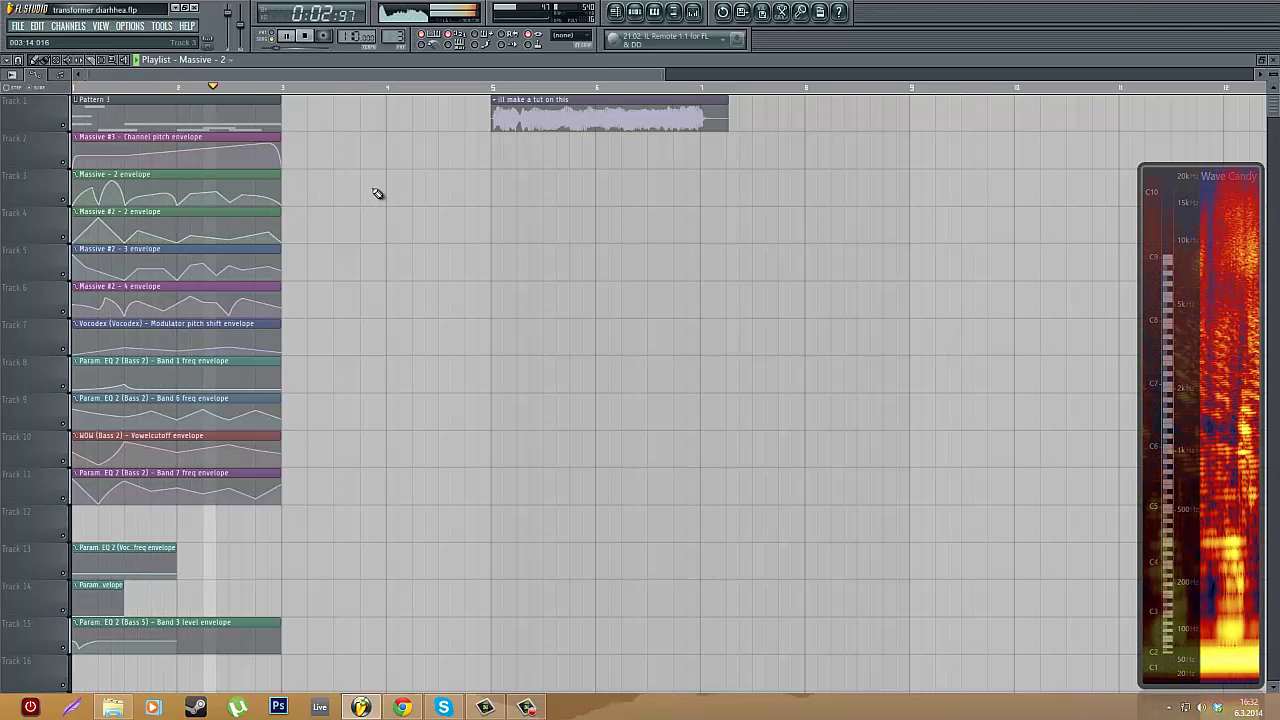
key("space")
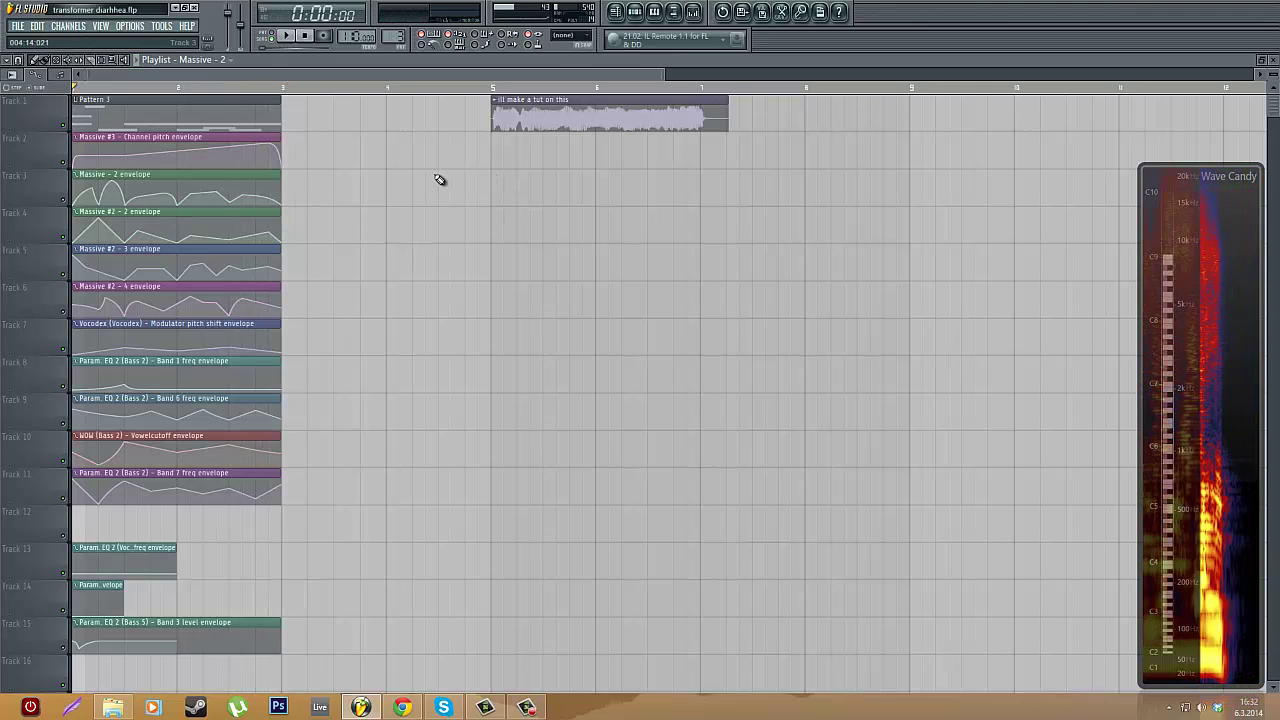
- Bring up the Pattern 3 channel list and the mixer over the playlist
scroll(654, 311, "up", 3)
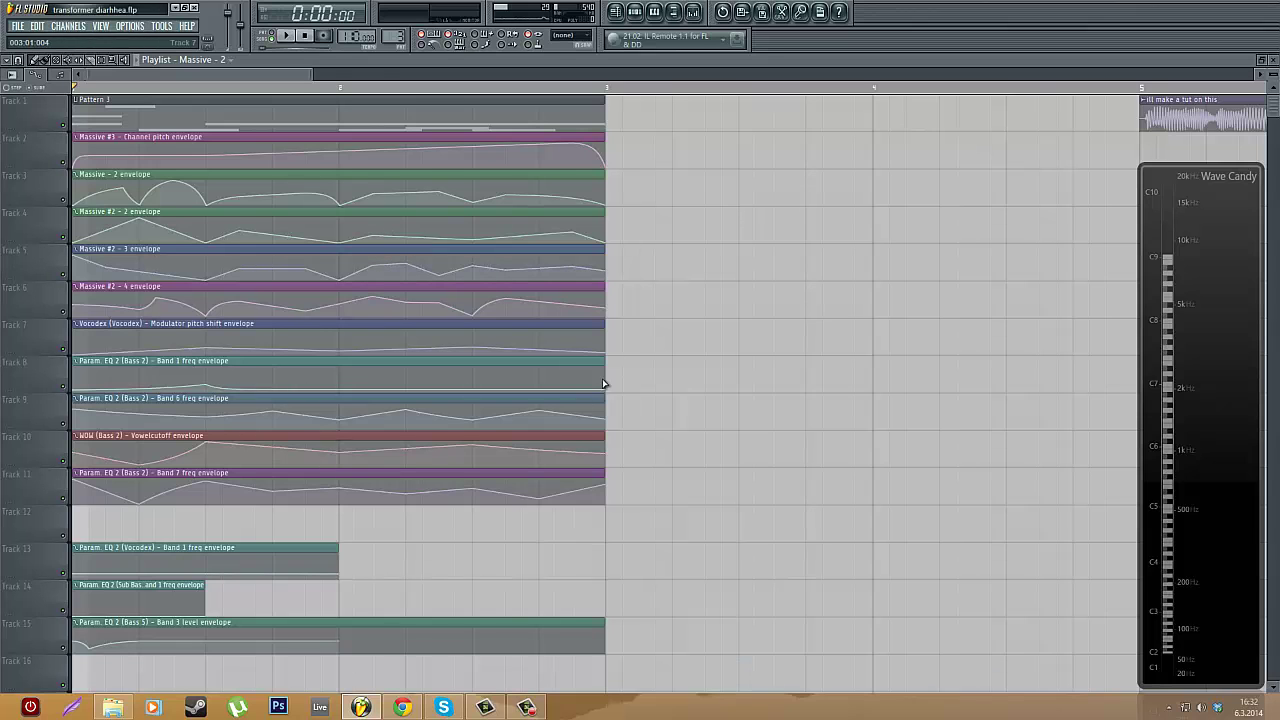
scroll(603, 383, "down", 4)
left_click(640, 12)
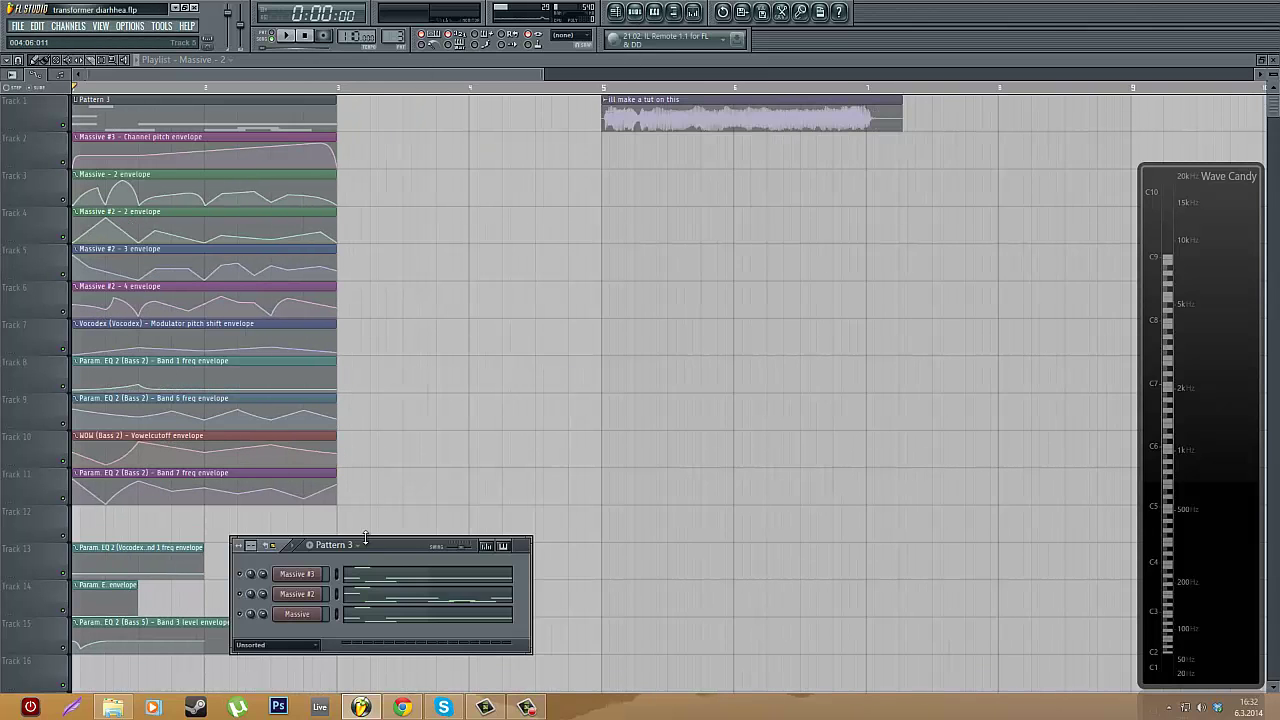
left_click(693, 11)
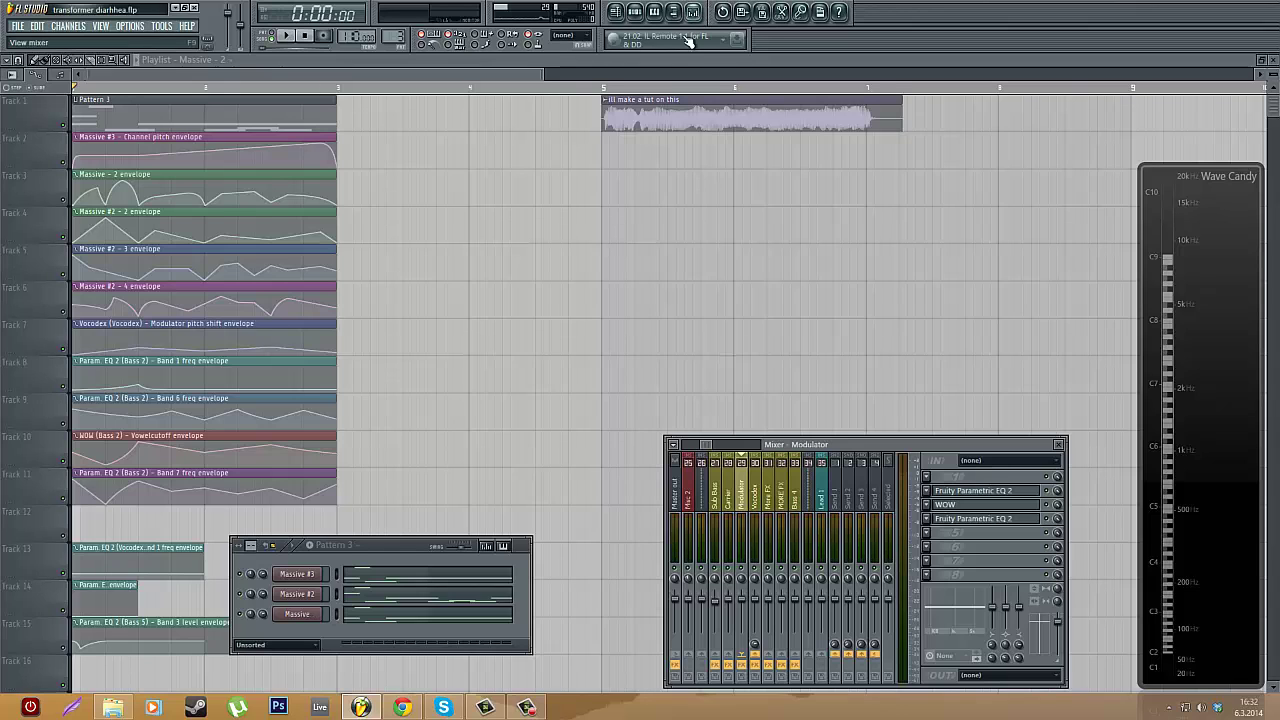
- Examine the effect chains on the Carrier, Modulator, Vocodex and Sub Bass mixer tracks
left_click(735, 503)
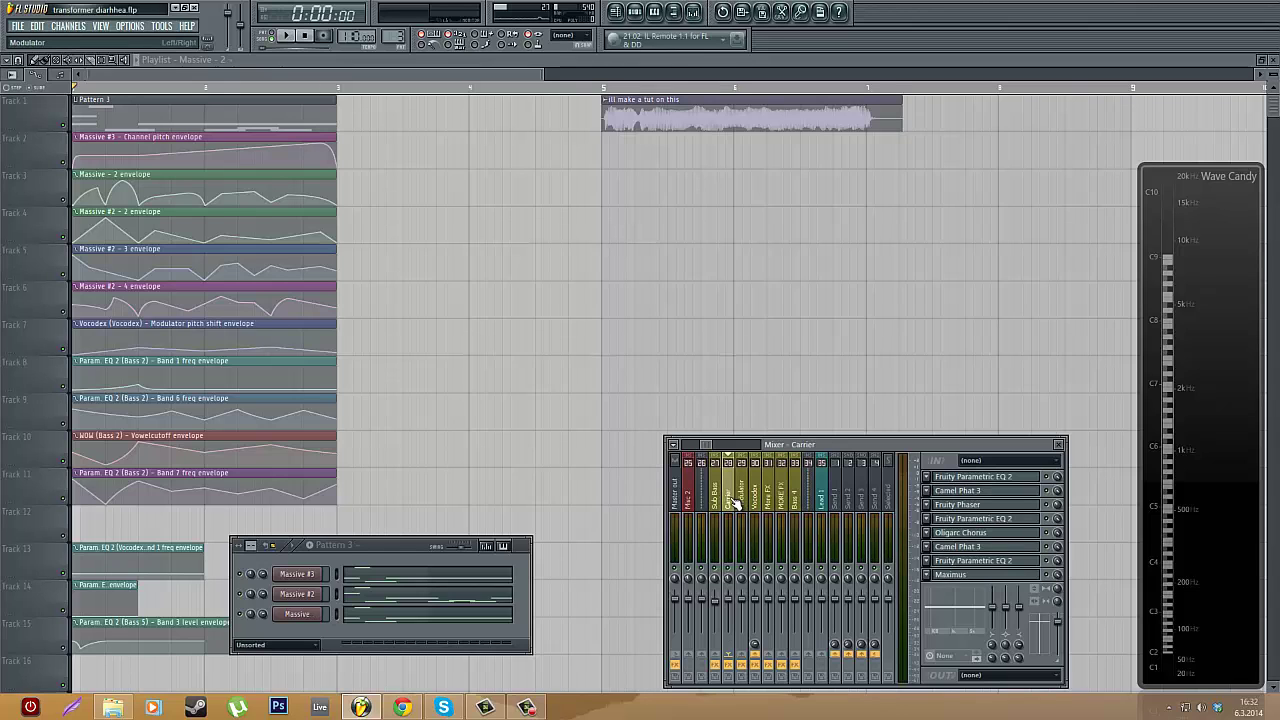
left_click(757, 500)
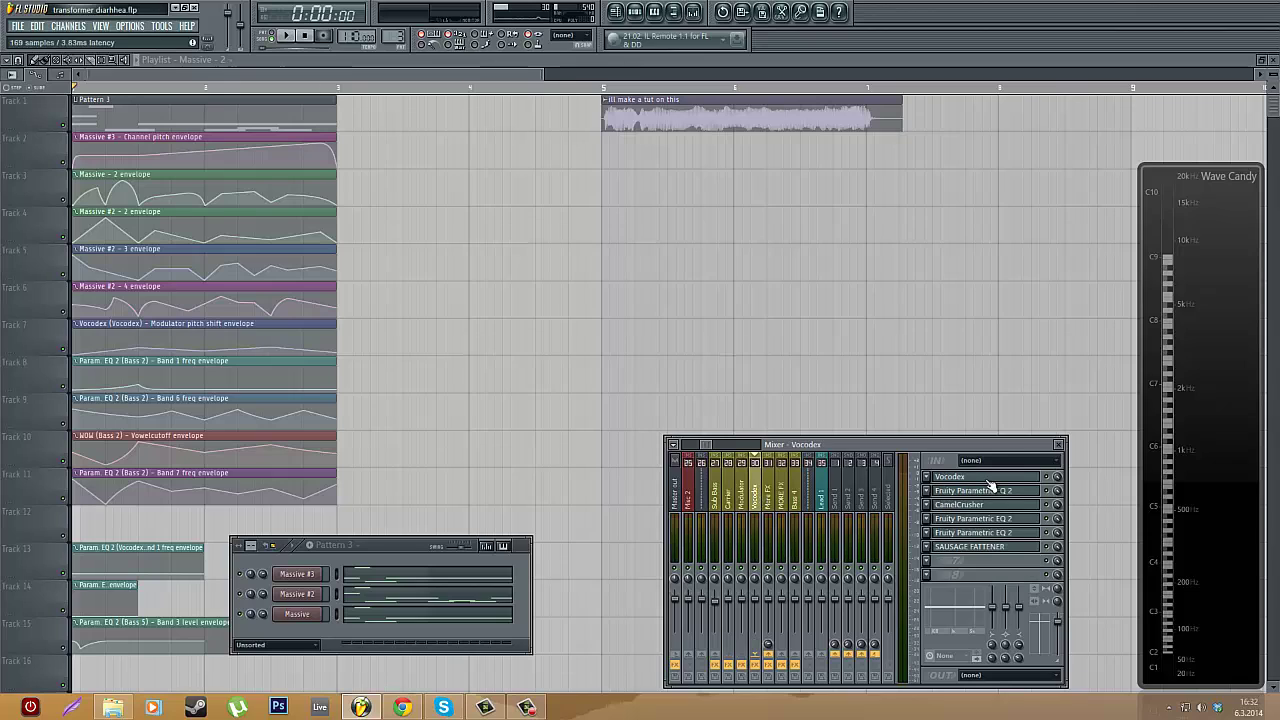
left_click(743, 493)
left_click(731, 493)
left_click(742, 494)
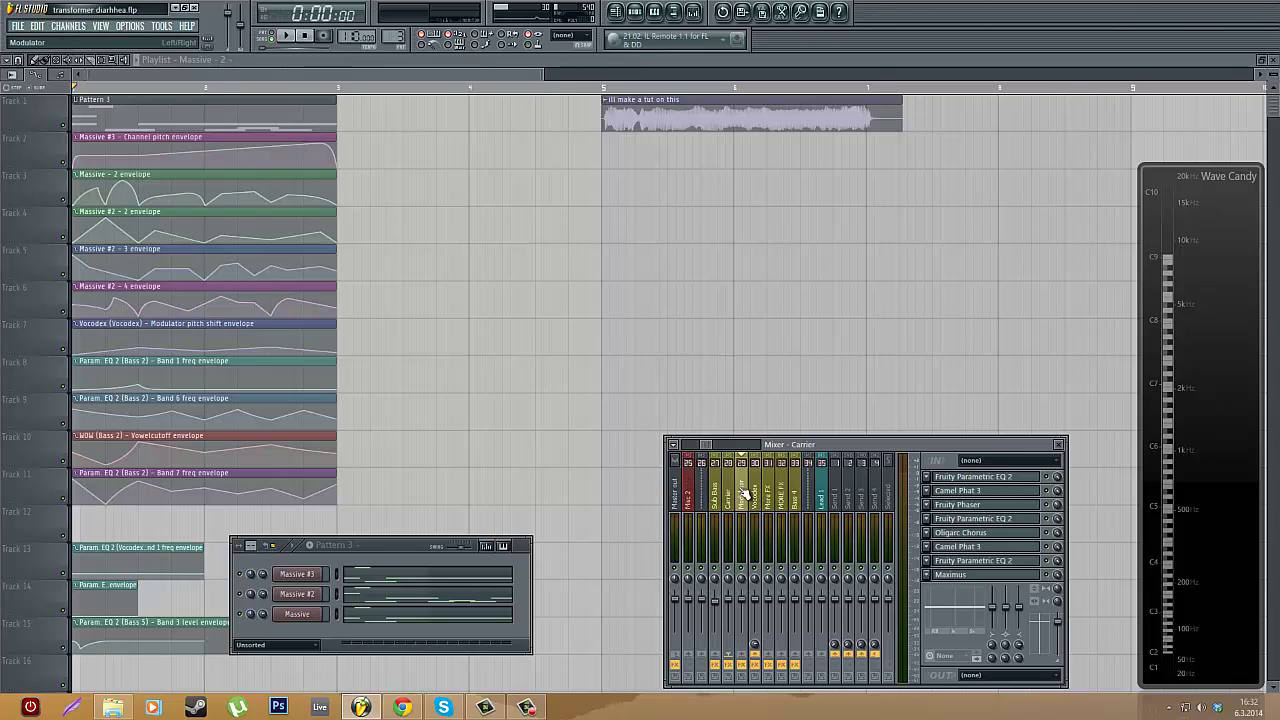
left_click(755, 494)
left_click(743, 491)
left_click(731, 491)
left_click(744, 490)
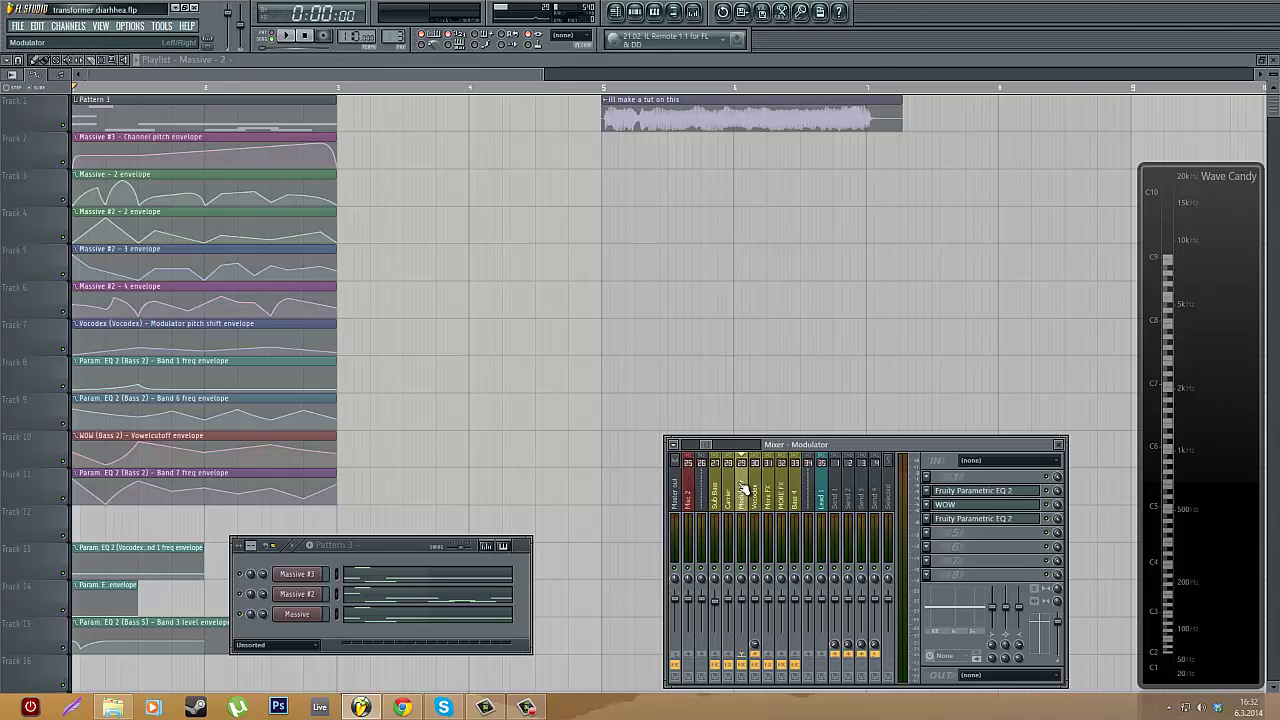
left_click(729, 490)
left_click(718, 488)
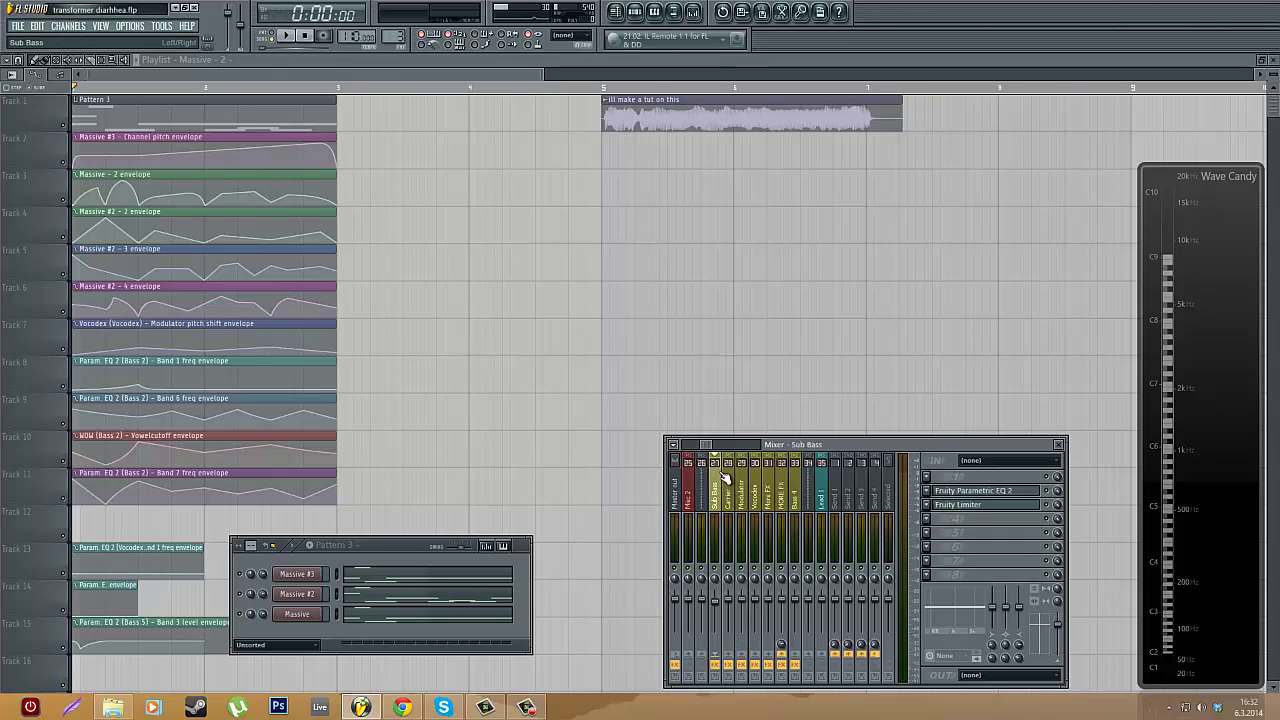
left_click(728, 490)
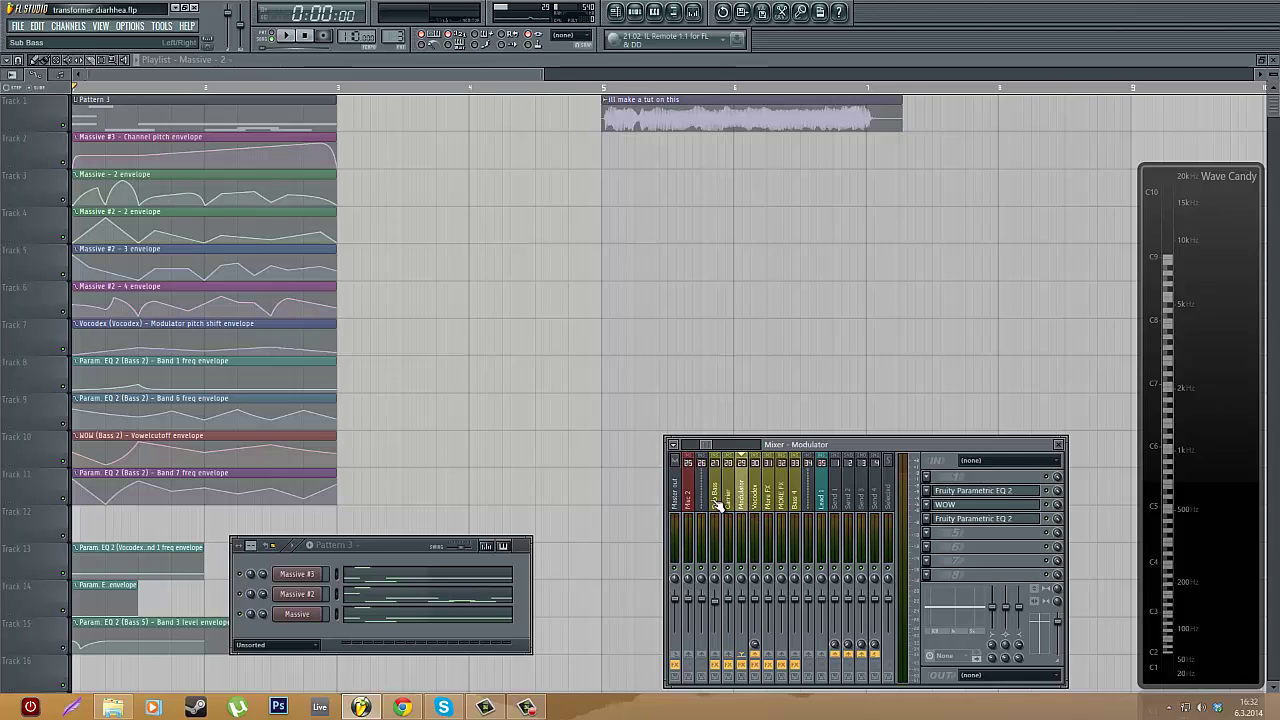
left_click(743, 500)
key("Right")
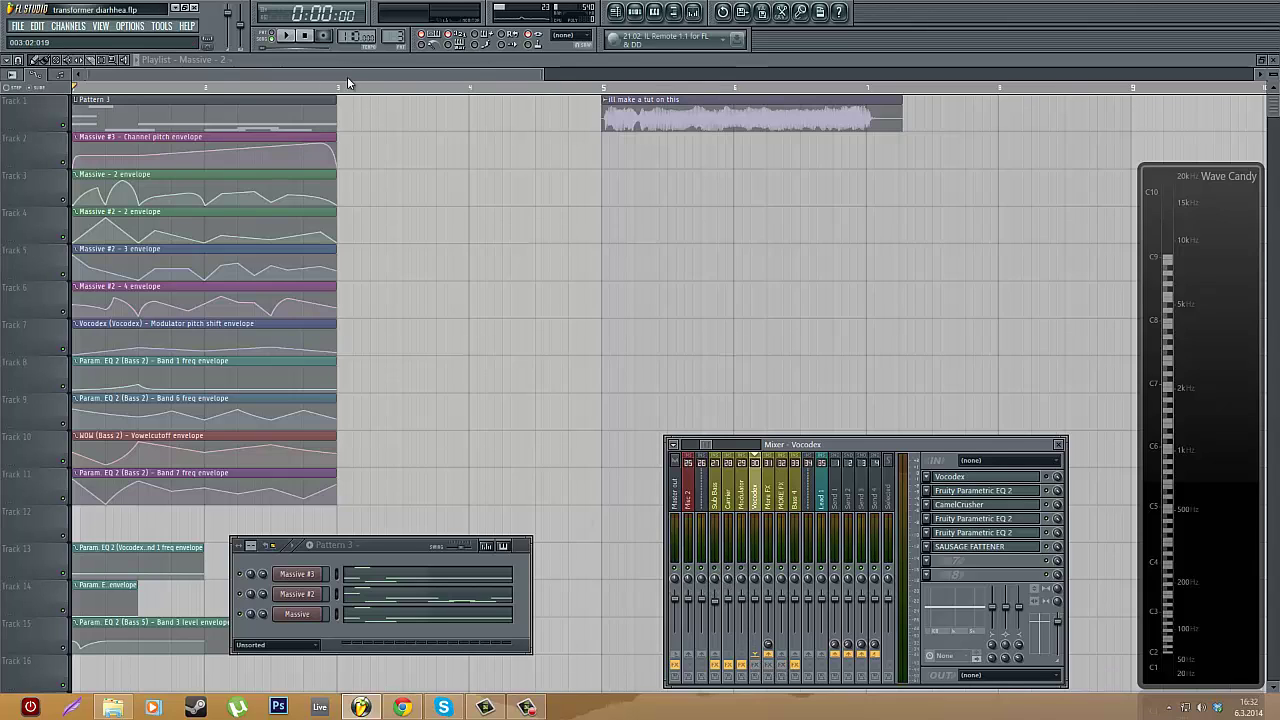
- Play the arrangement from the beginning with the mixer showing, stop it and return to the playlist
key("space")
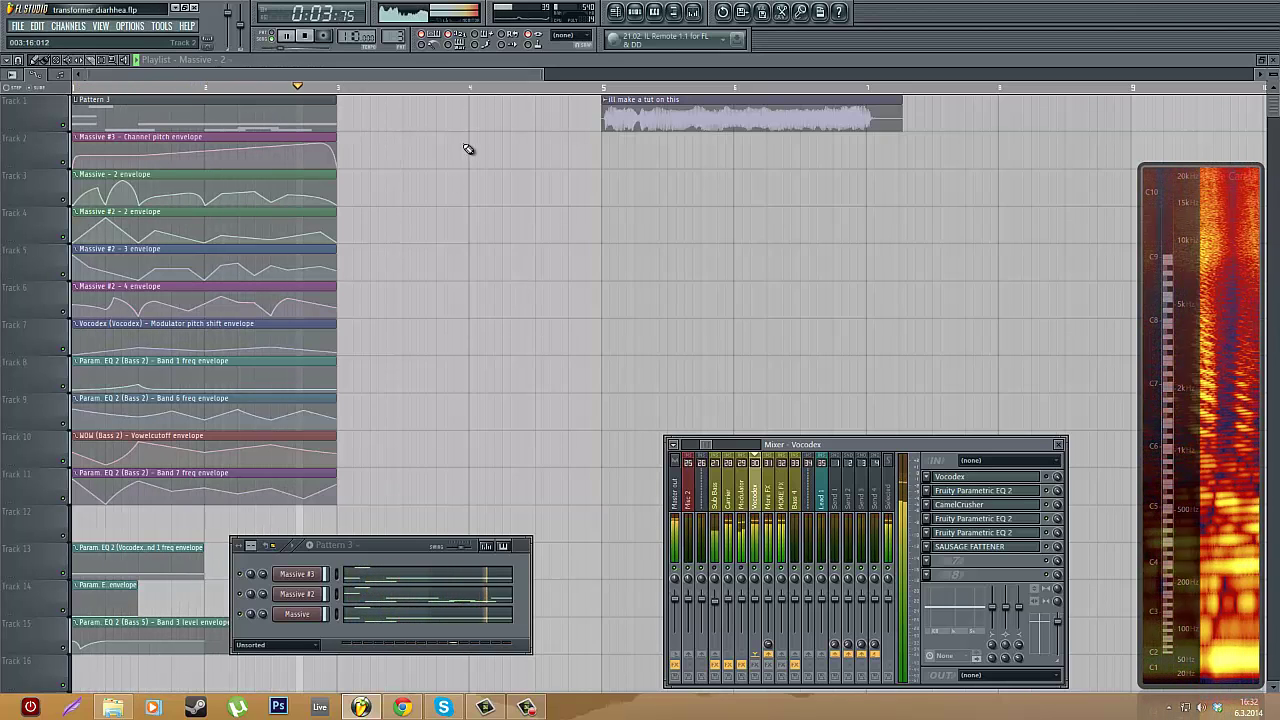
key("space")
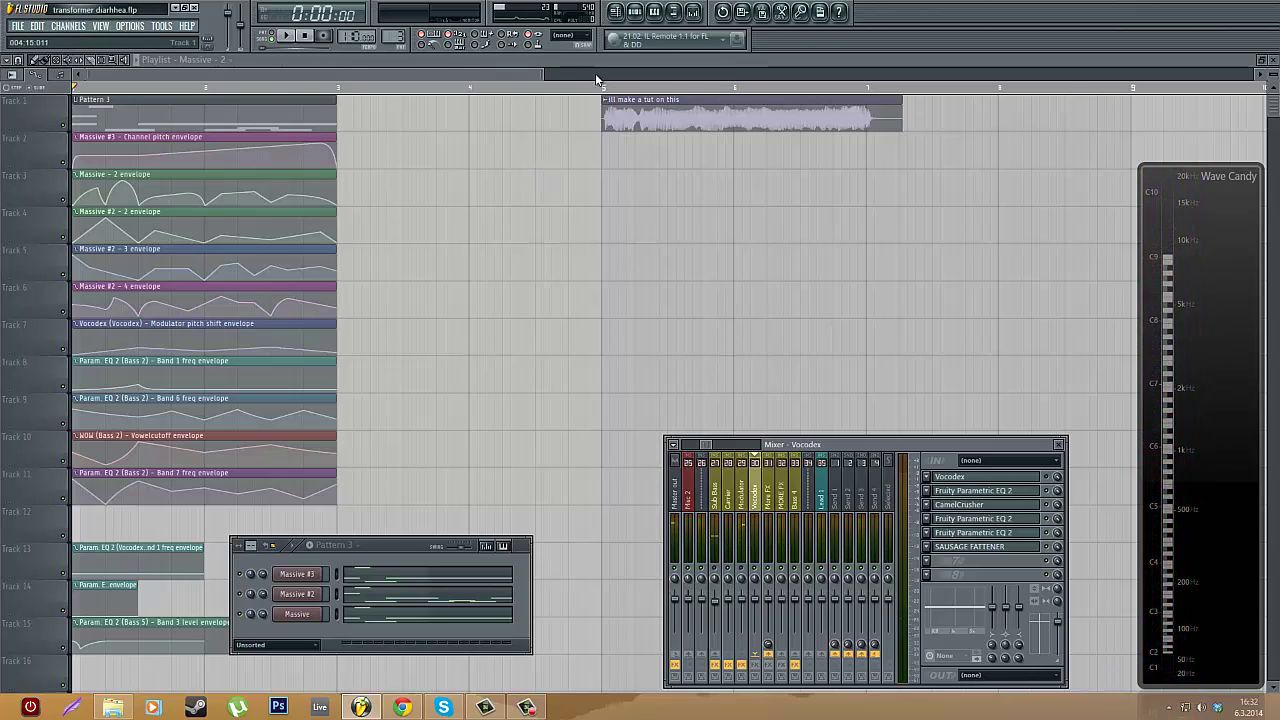
left_click(529, 61)
scroll(529, 65, "up", 3)
scroll(551, 117, "down", 3)
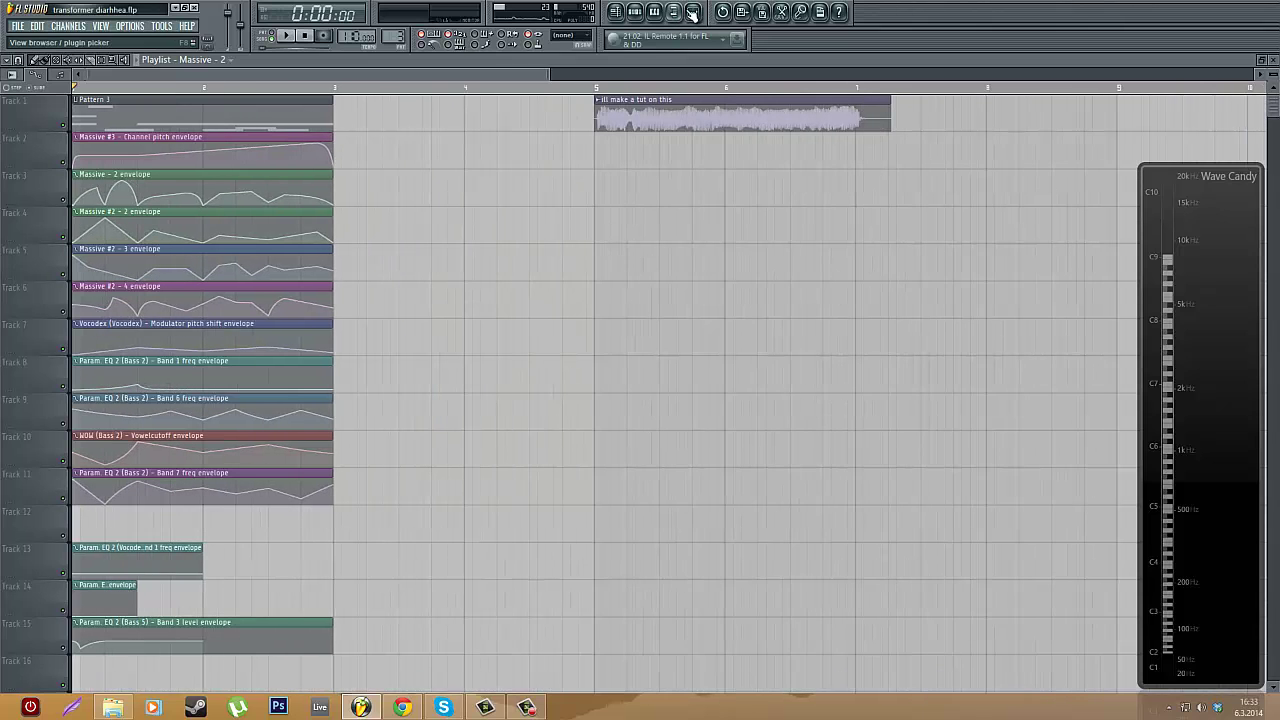
- Show the Carrier mixer track and the channel list again, and open only the Massive channel's synth window over the playlist
left_click(692, 12)
left_click(735, 497)
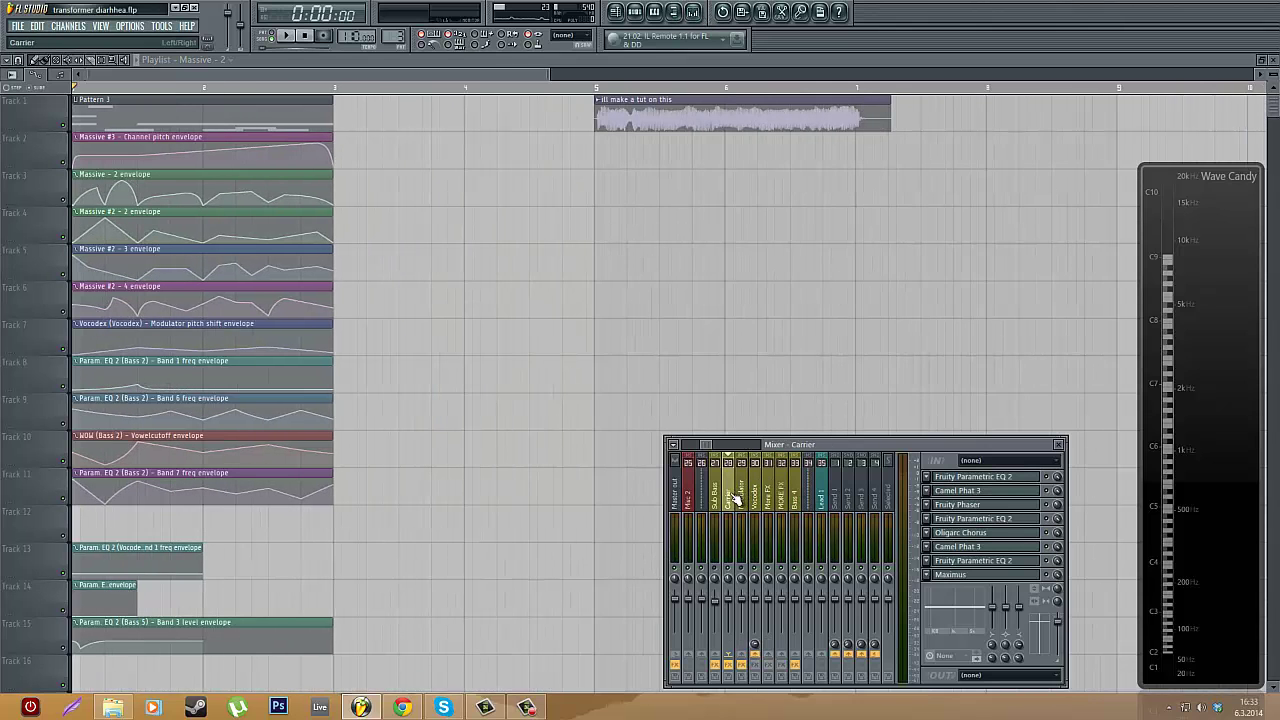
left_click(634, 12)
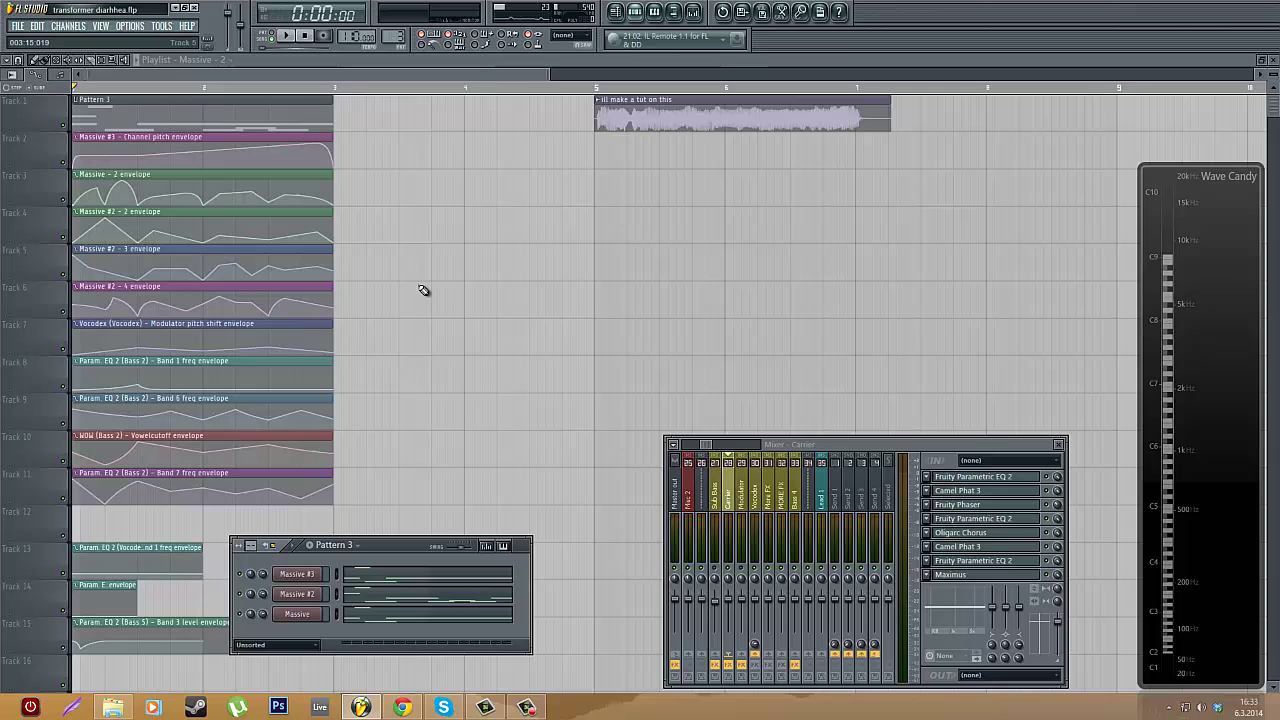
left_click(297, 614)
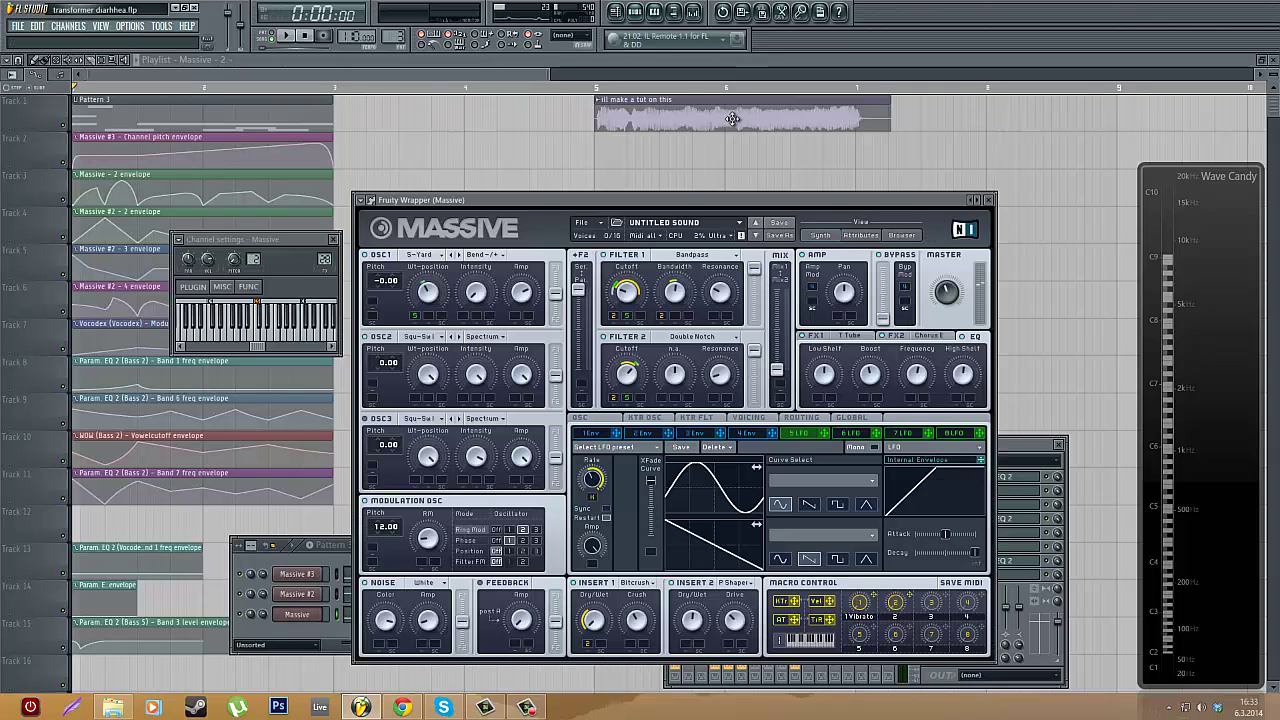
left_click(334, 240)
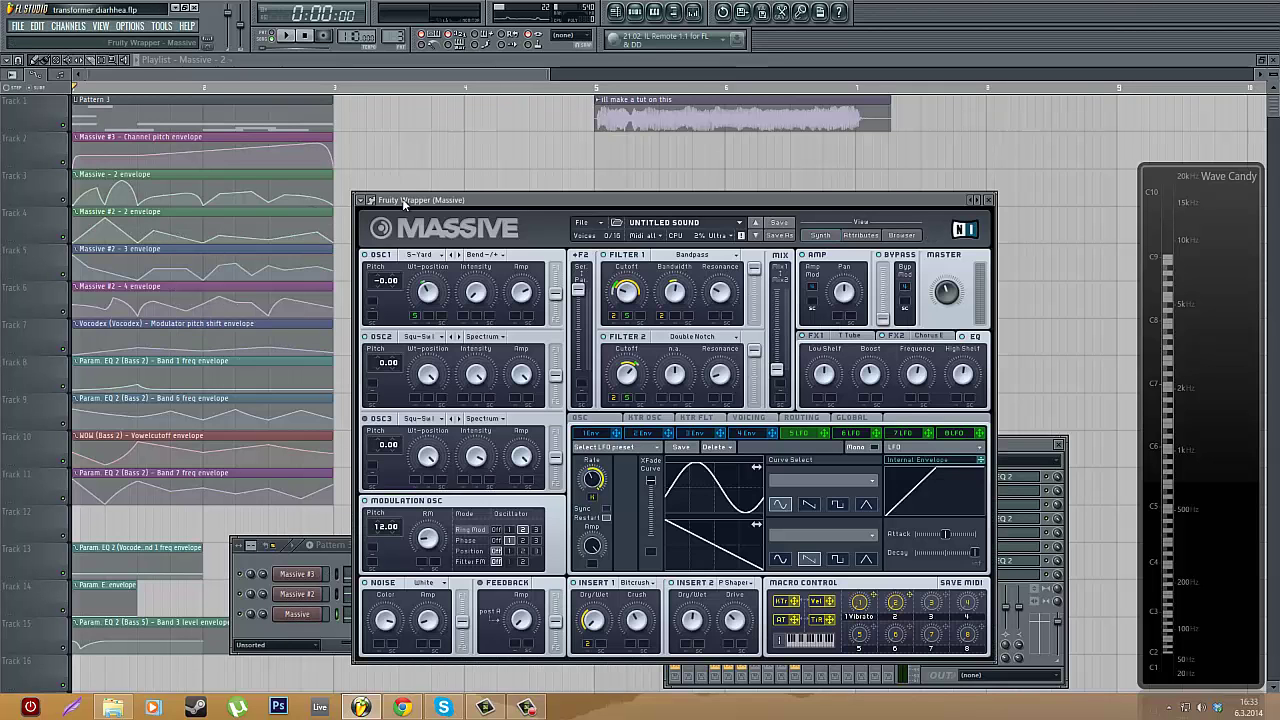
left_click_drag(405, 201, 543, 106)
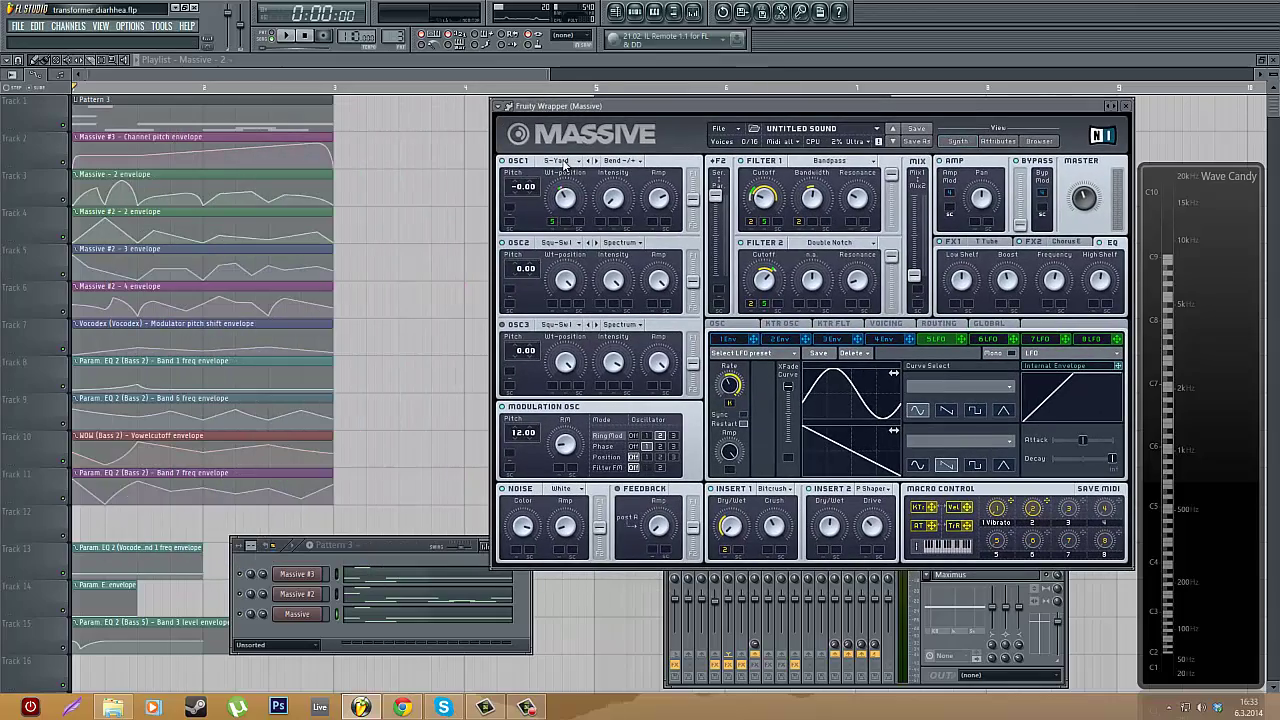
left_click_drag(680, 106, 571, 99)
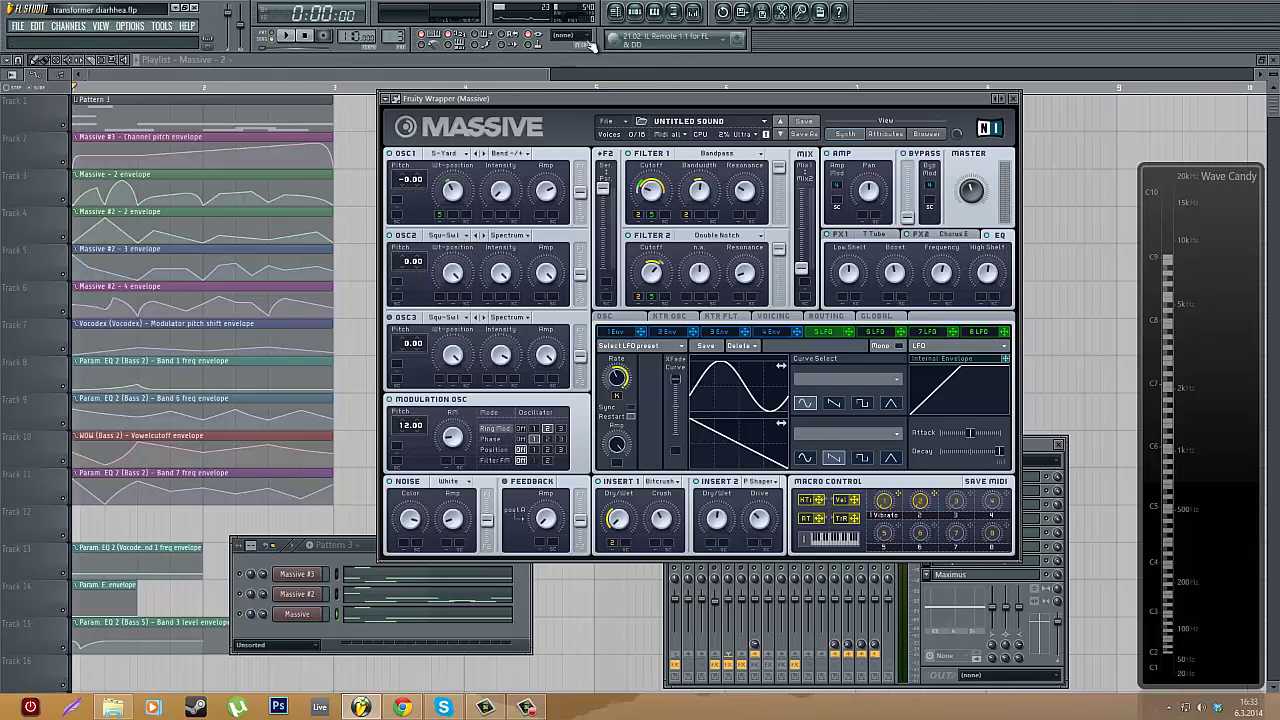
- Examine the Massive channel's notes in the piano roll and close it
left_click(391, 612)
scroll(60, 411, "down", 2)
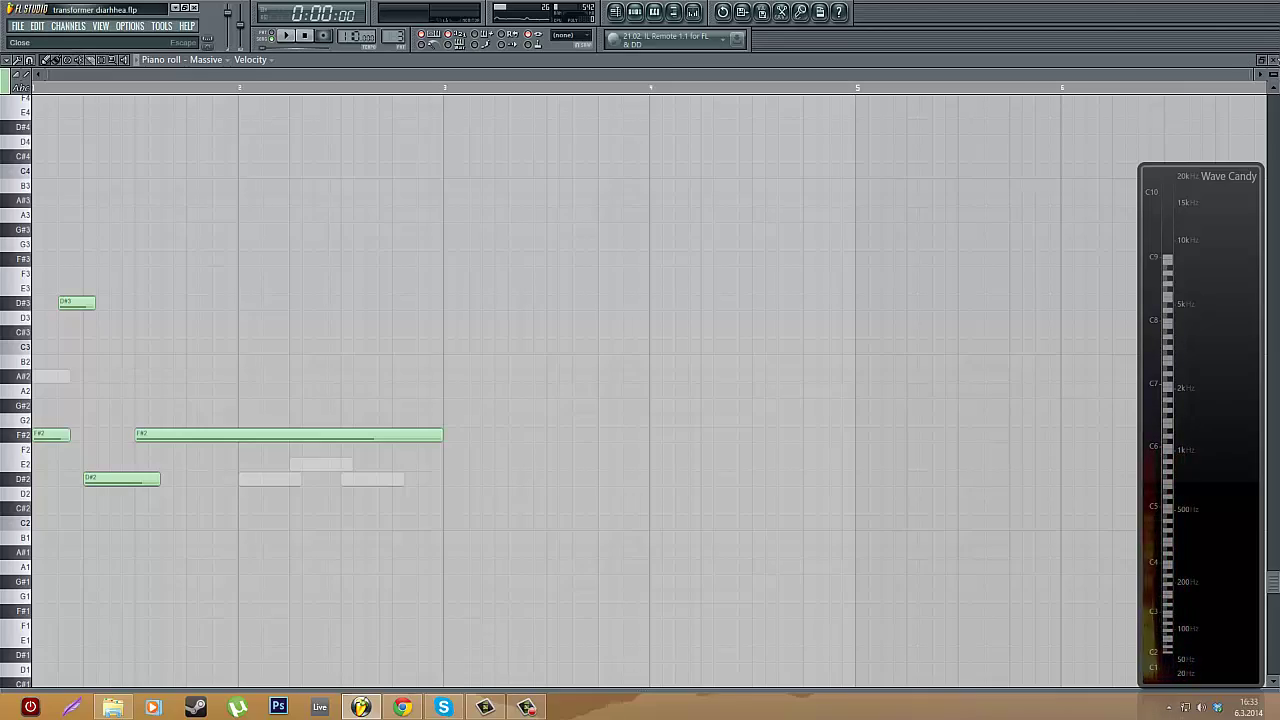
left_click(1272, 60)
- Reposition the Massive window clear of the mixer's effect slots and play a test note on the synth
left_click(558, 99)
left_click_drag(561, 102, 484, 64)
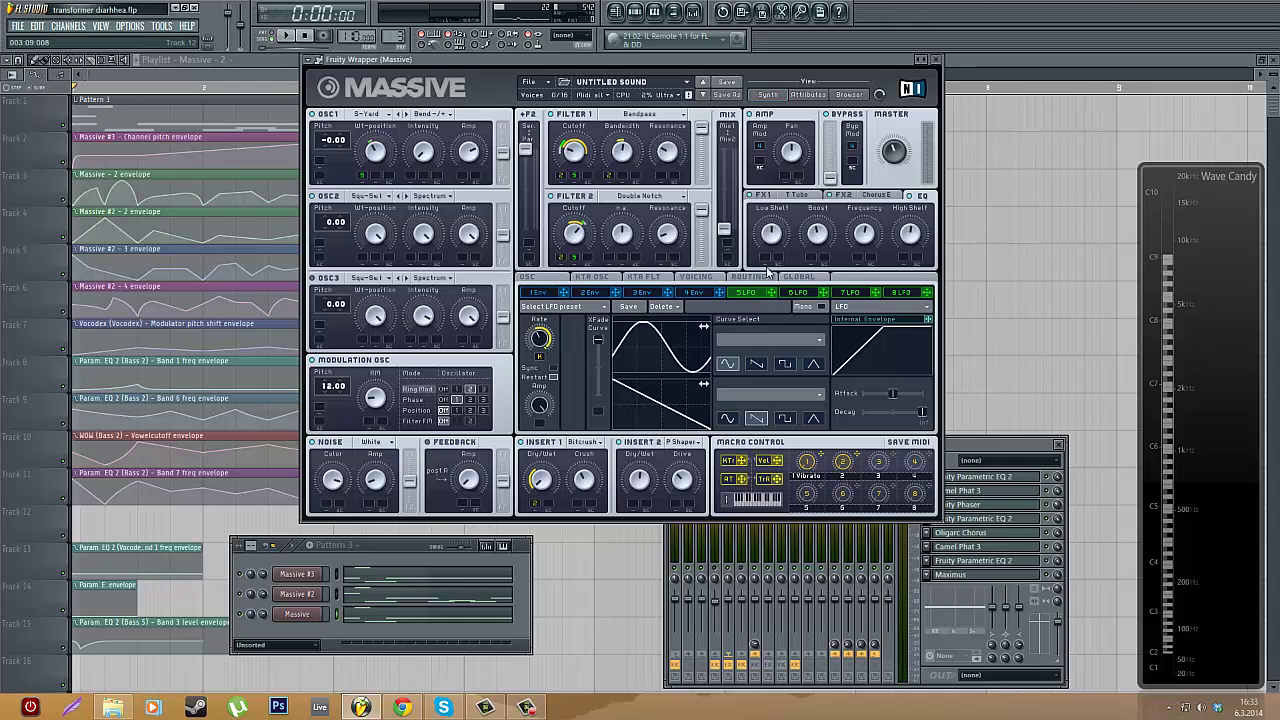
left_click_drag(864, 64, 844, 99)
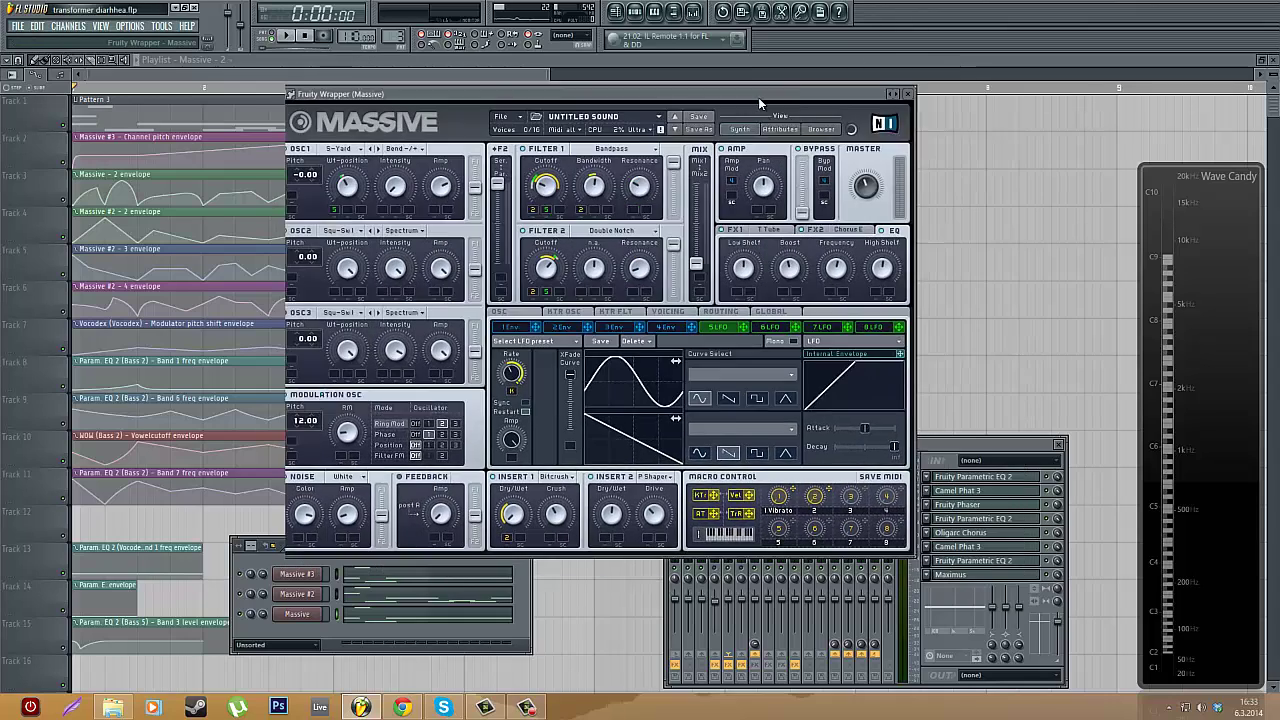
left_click_drag(758, 97, 691, 111)
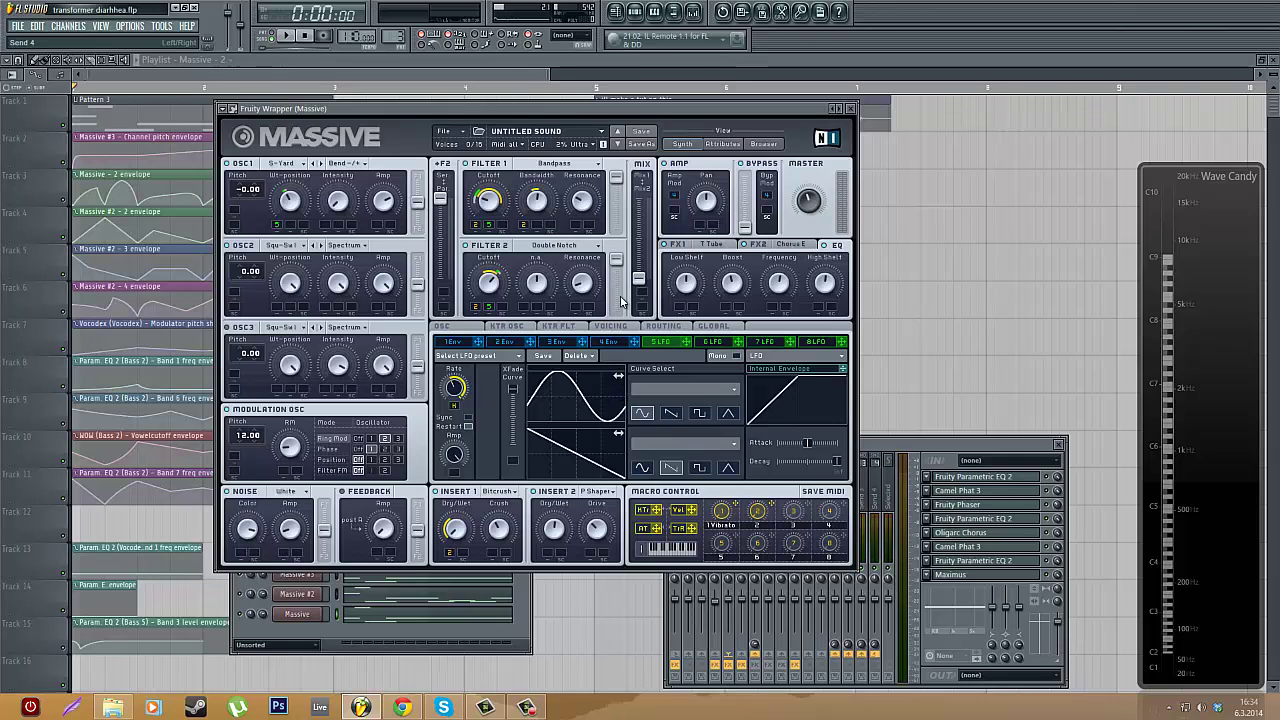
key("q")
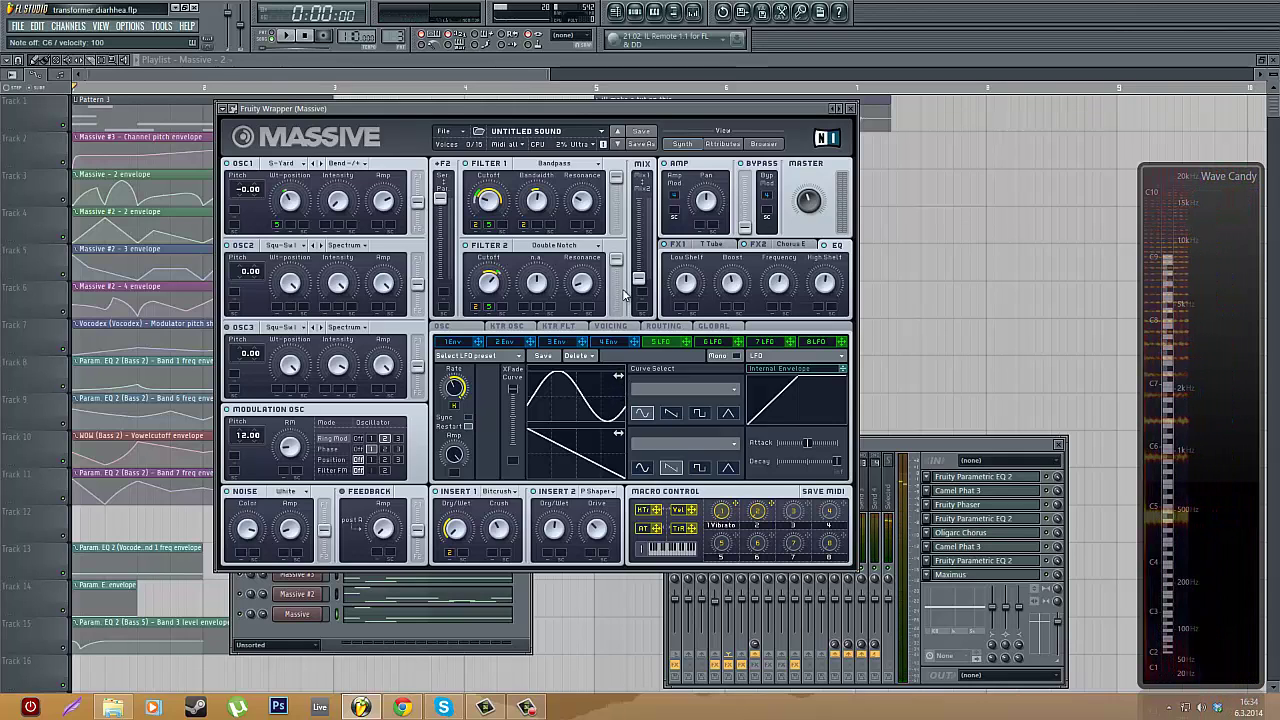
key("q")
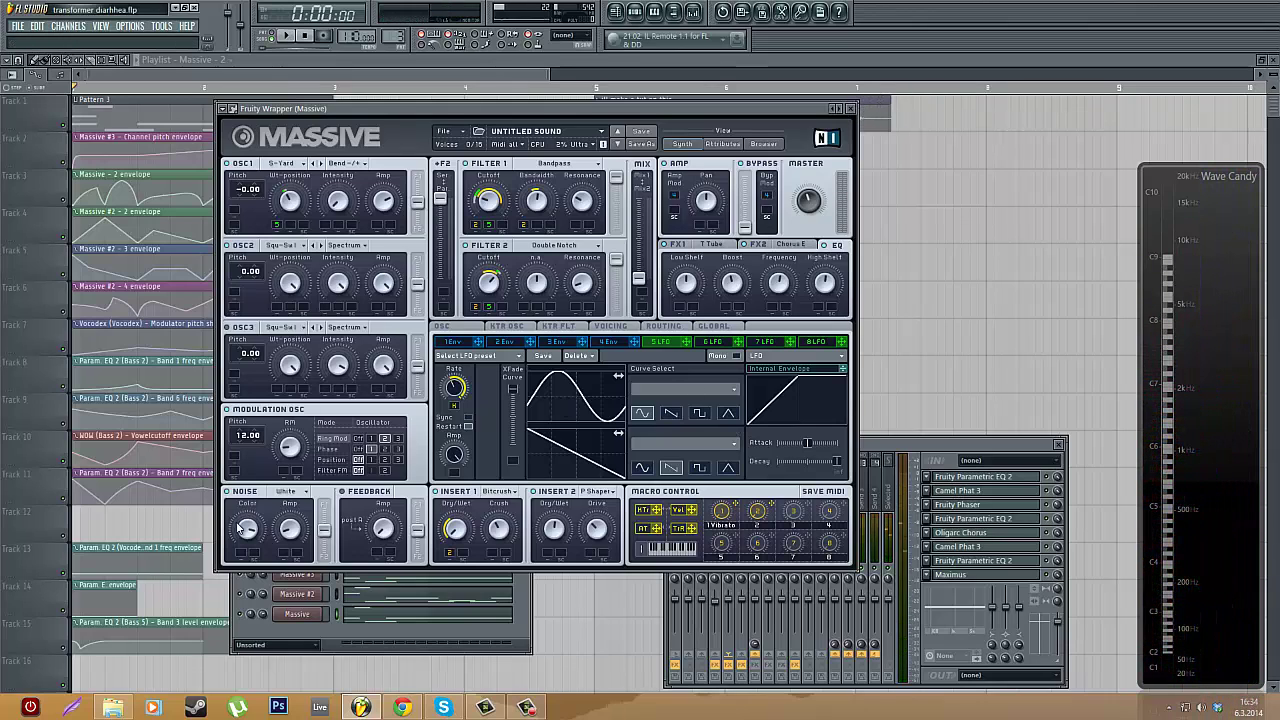
- Switch Massive's Modulation Osc display from Ring Mod to Phase
left_click(329, 449)
left_click(336, 443)
left_click(333, 453)
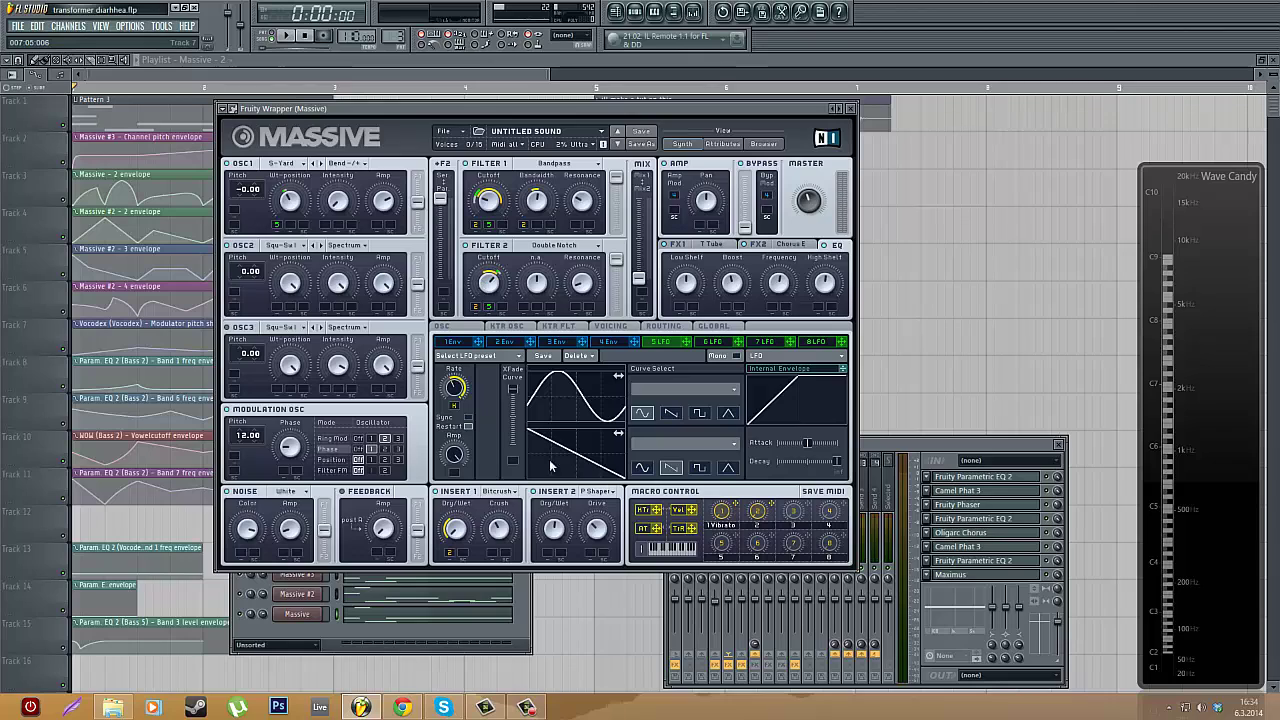
- Inspect the settings of Massive's FX1 tube and FX2 chorus effects
left_click(706, 244)
left_click(796, 244)
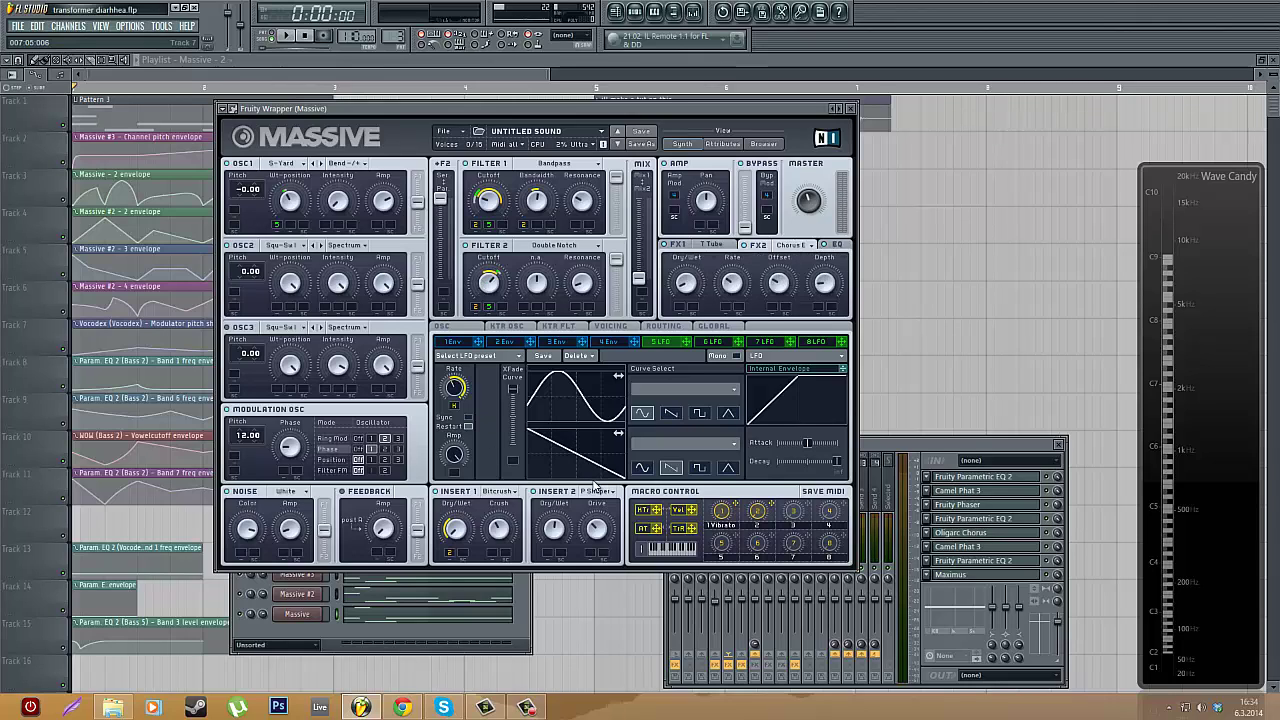
left_click(707, 246)
- Select Parabolic Shaper as the Insert 2 effect and review the FX2 and FX1 settings again
left_click(603, 496)
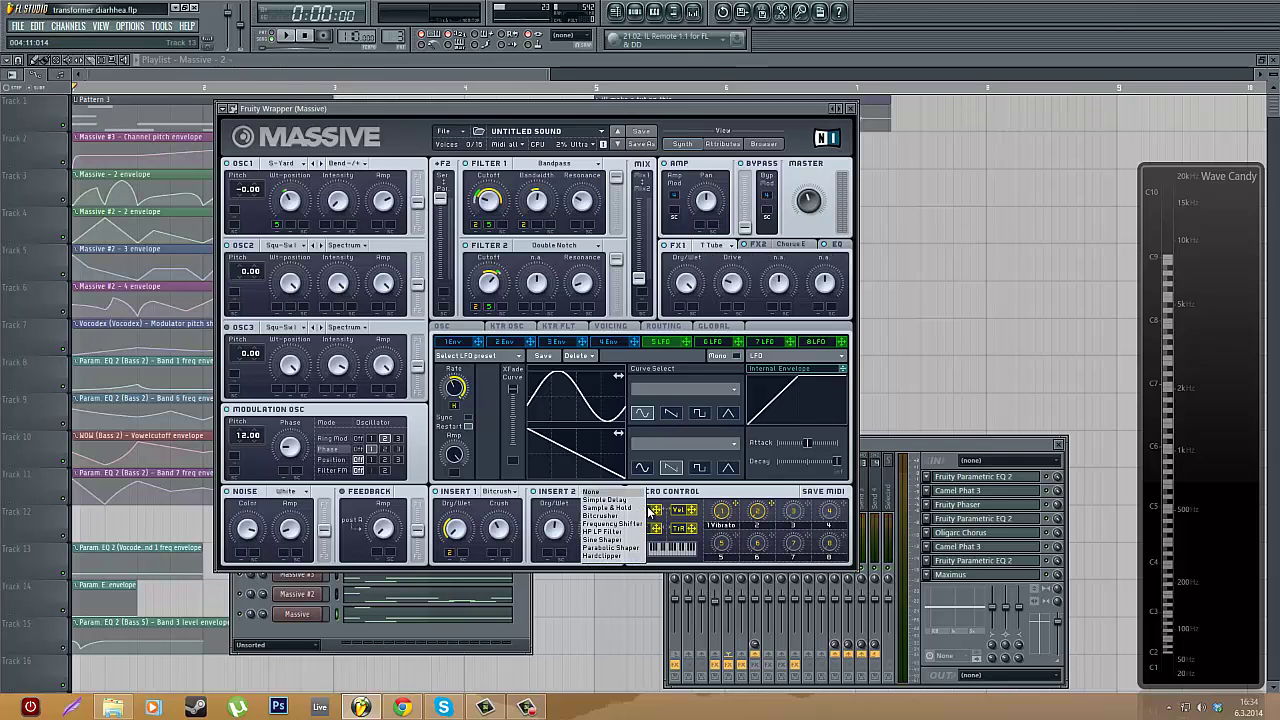
left_click(628, 549)
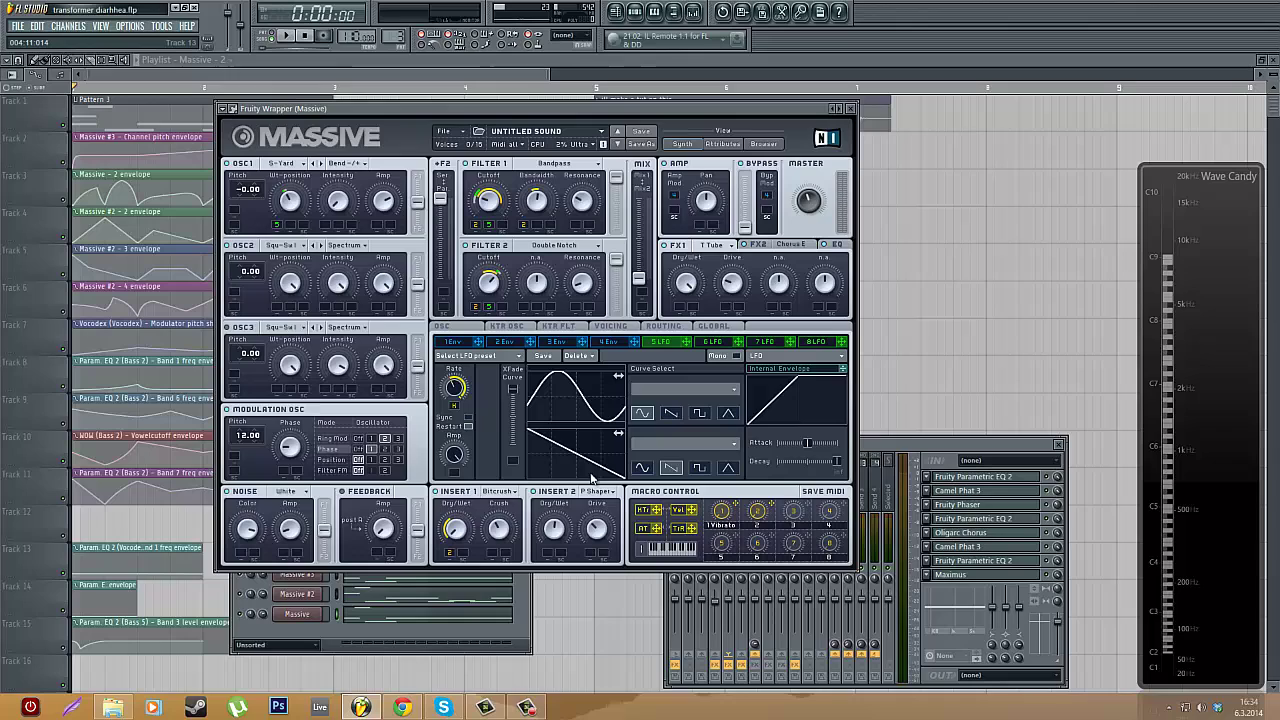
left_click(752, 245)
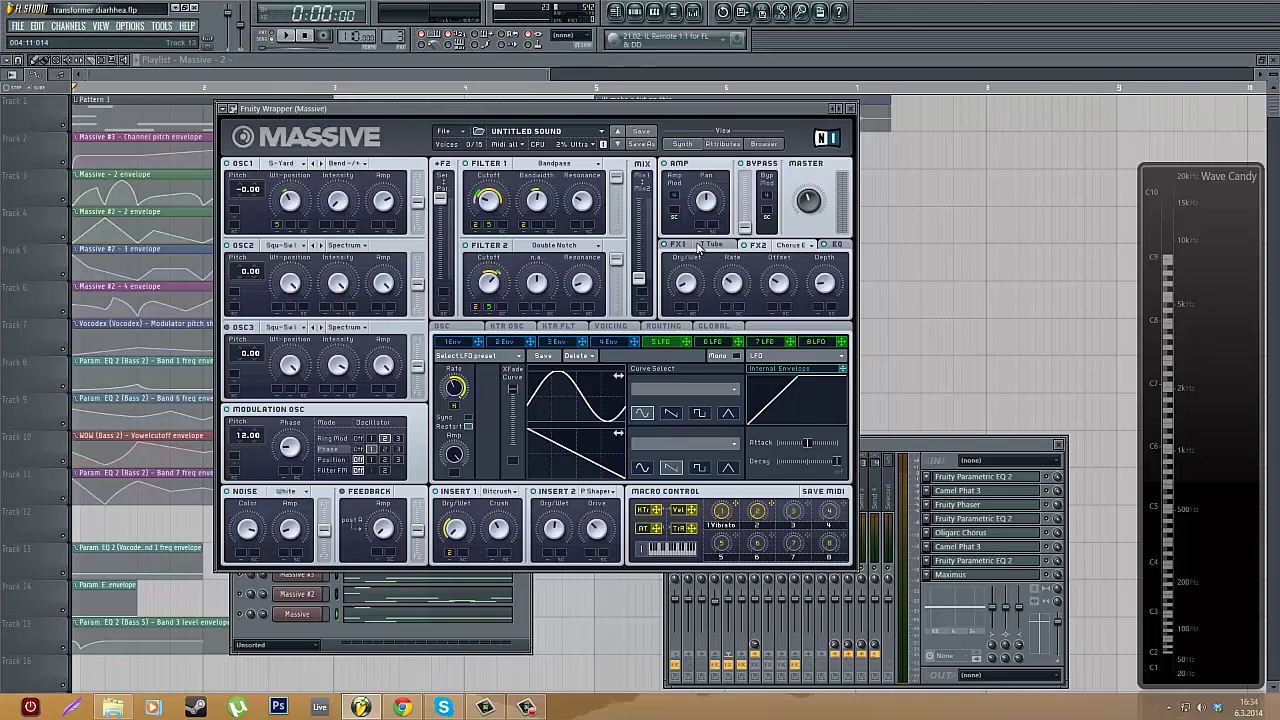
left_click(699, 248)
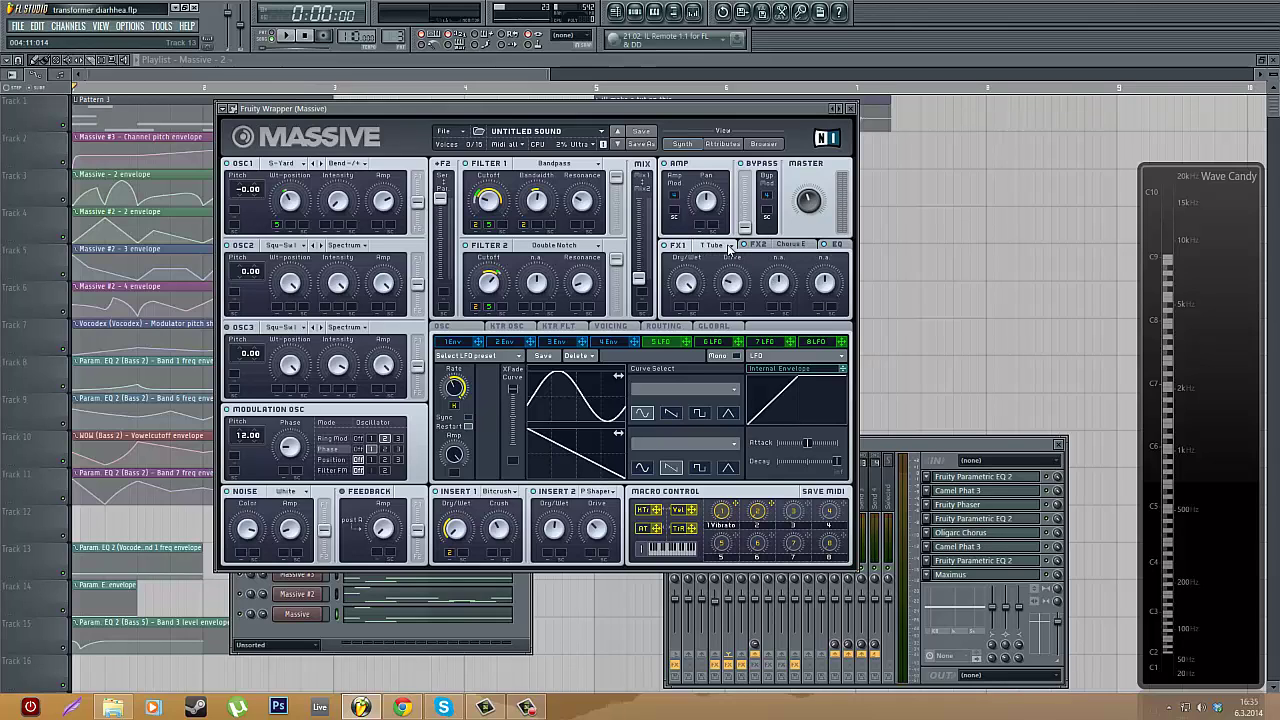
- Review Massive's FX2 chorus and EQ settings, along with its Voicing and OSC pages
left_click(777, 249)
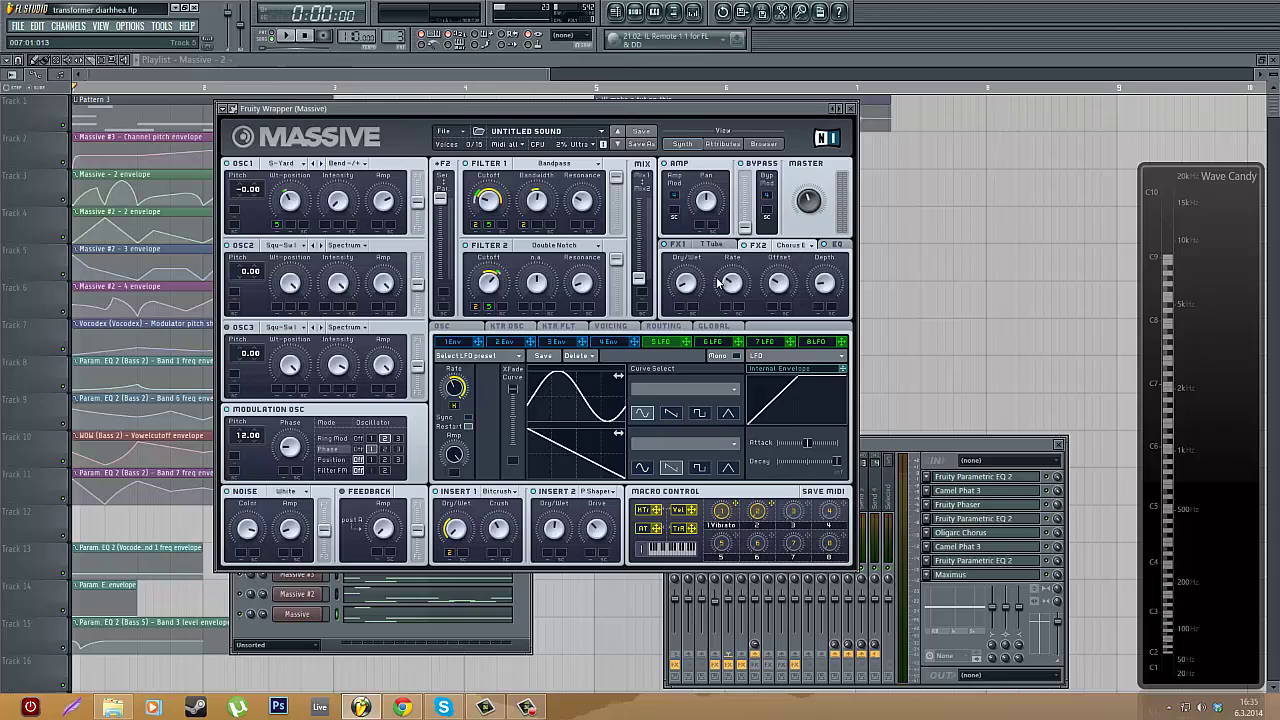
left_click(843, 246)
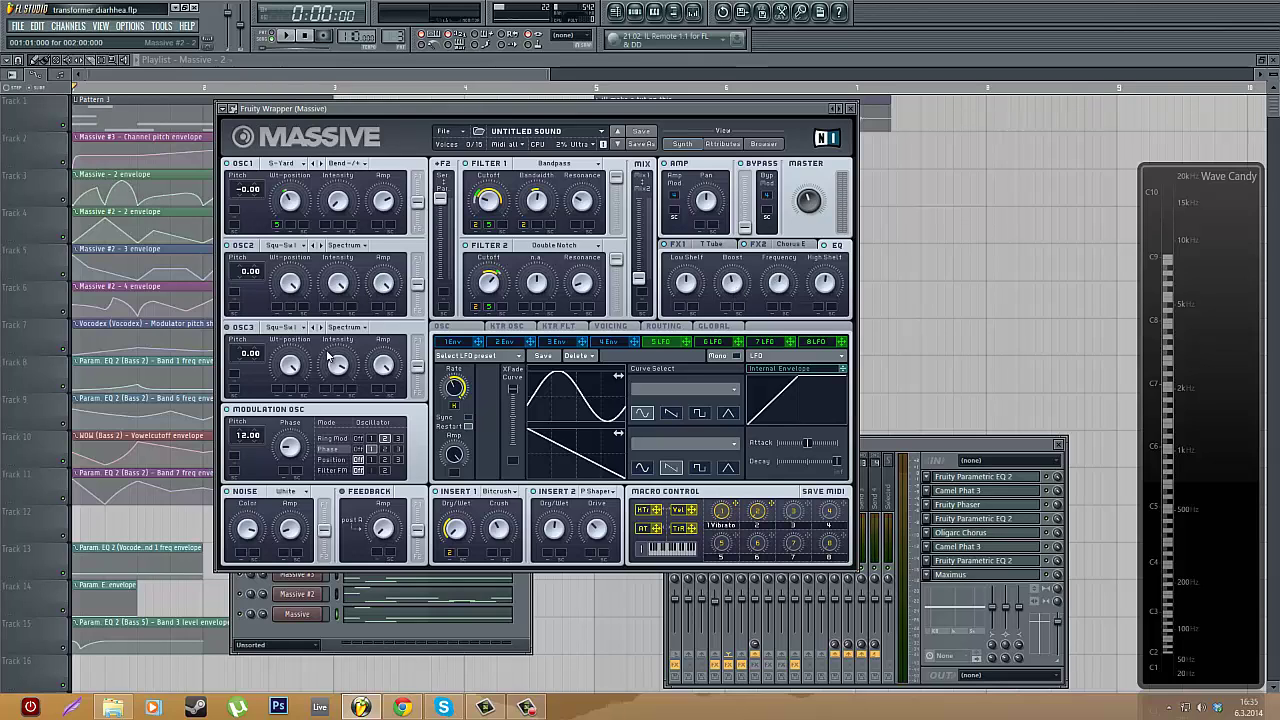
left_click(607, 328)
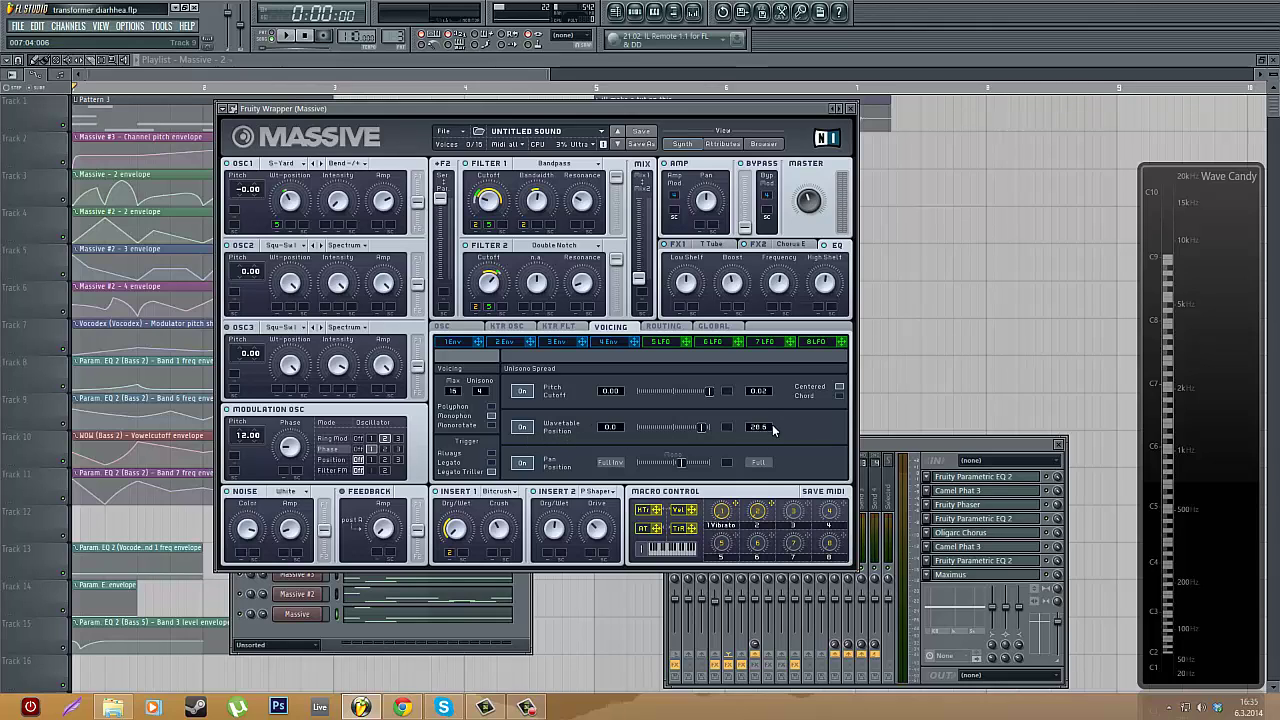
left_click(466, 328)
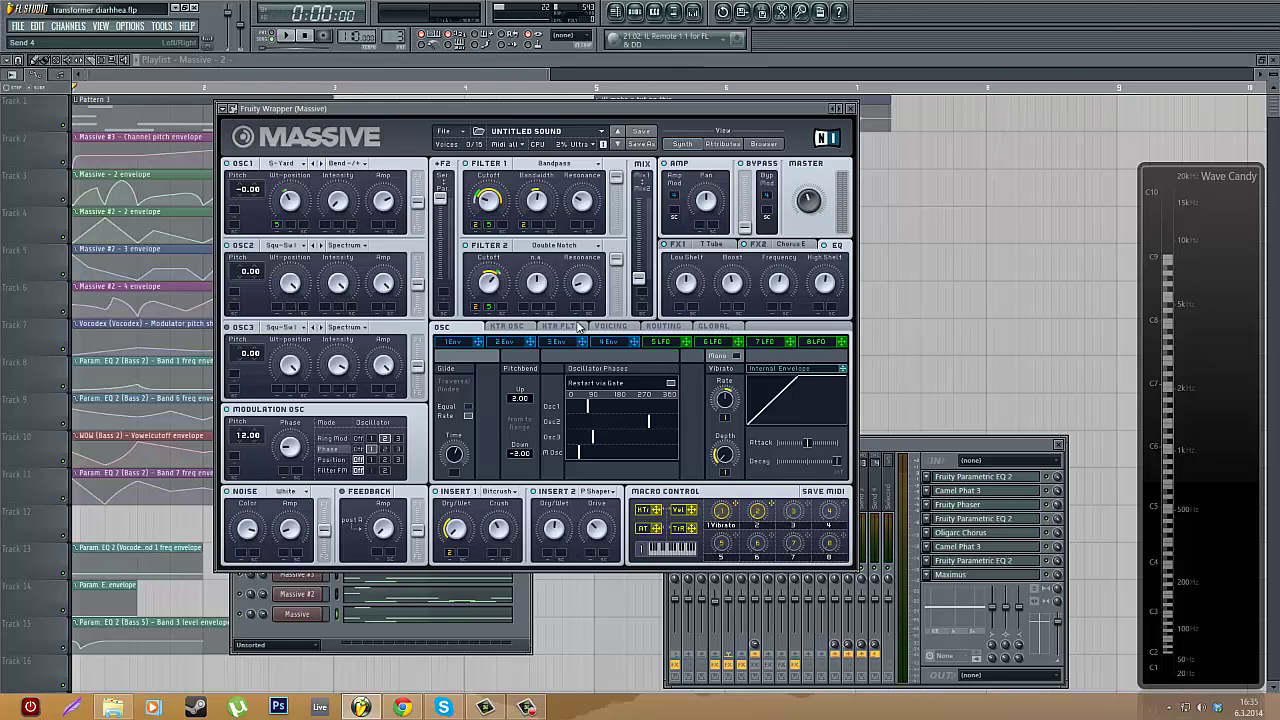
left_click(611, 327)
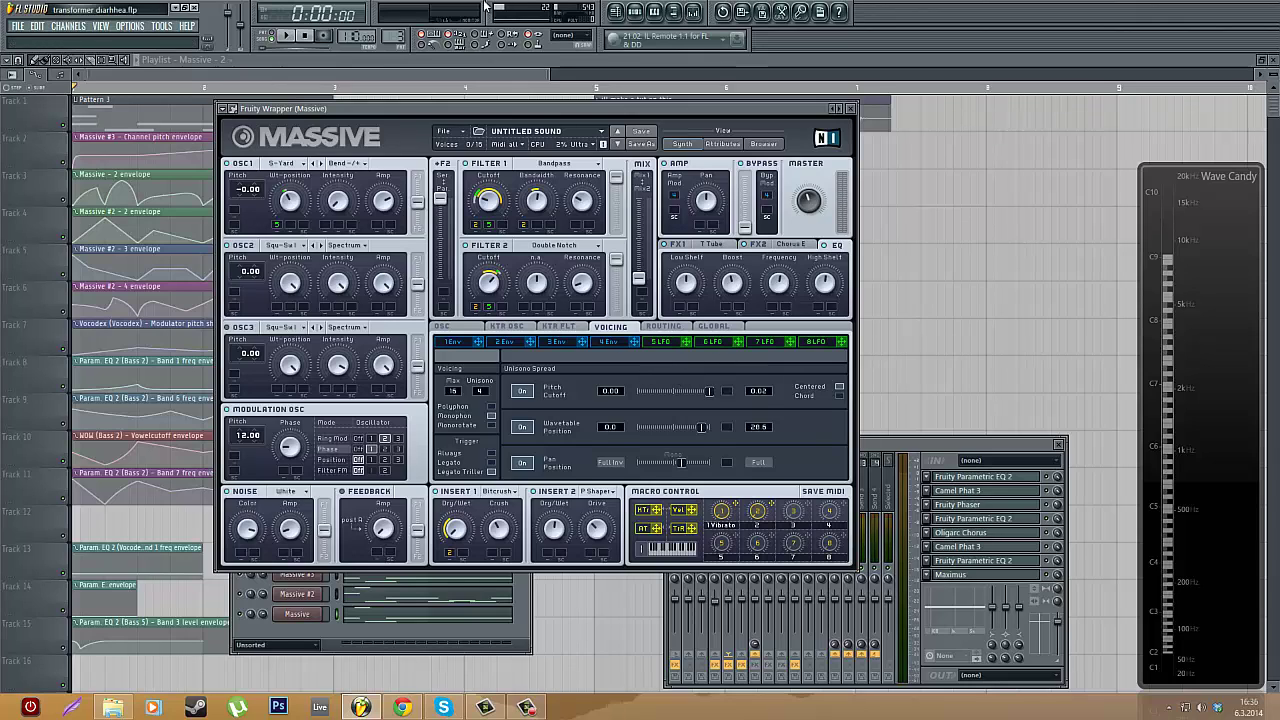
- Play test notes on Massive while toggling the Restart via Gate option for its oscillator phases
left_click(524, 604)
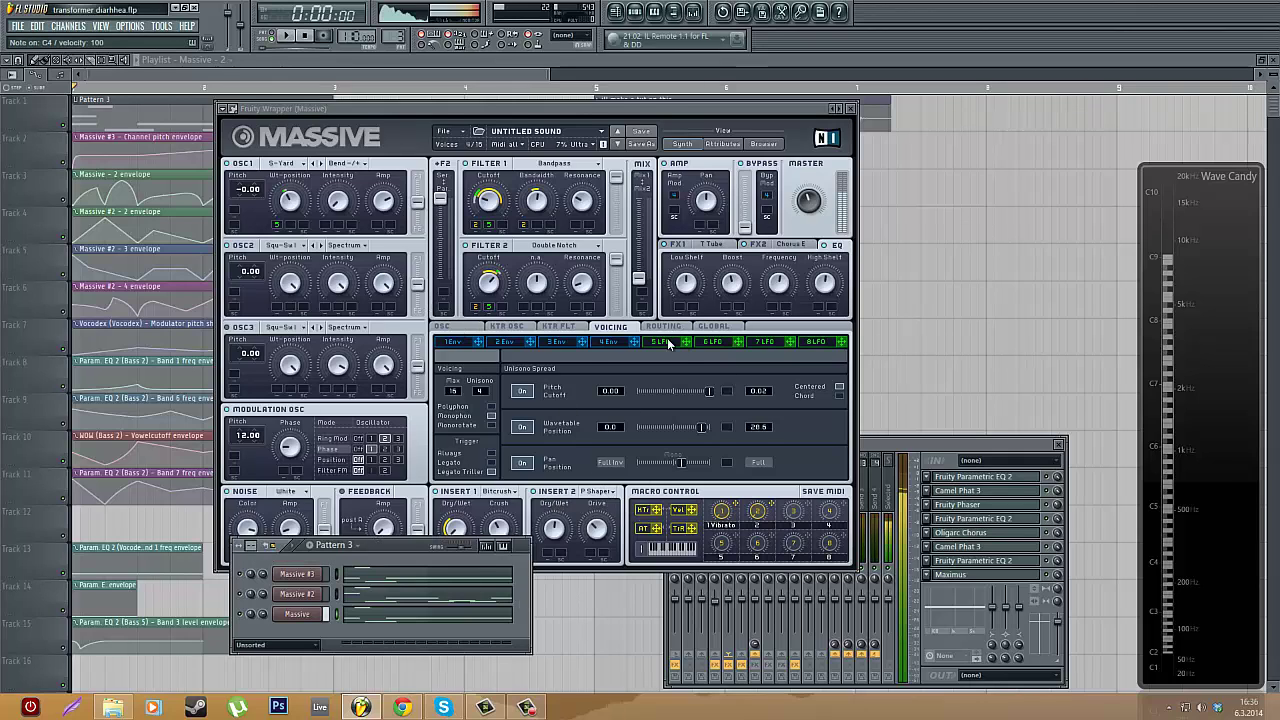
left_click(441, 326)
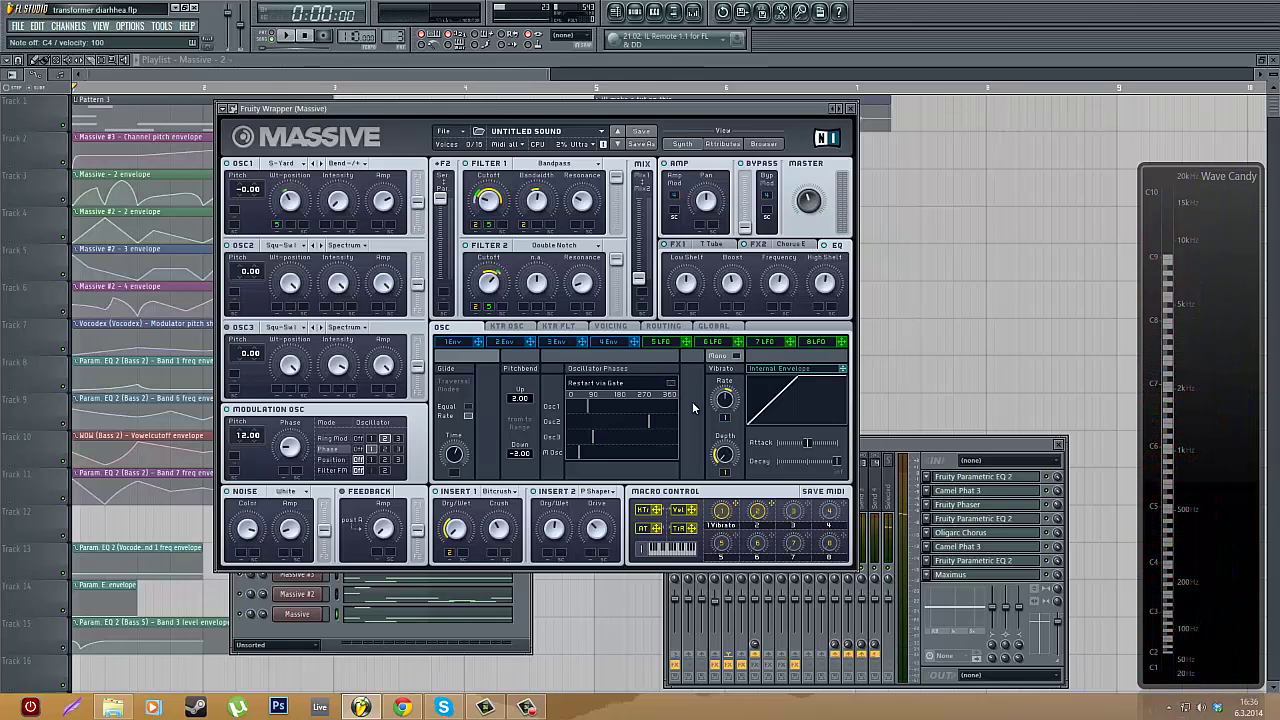
key("z")
key("z")
left_click(671, 384)
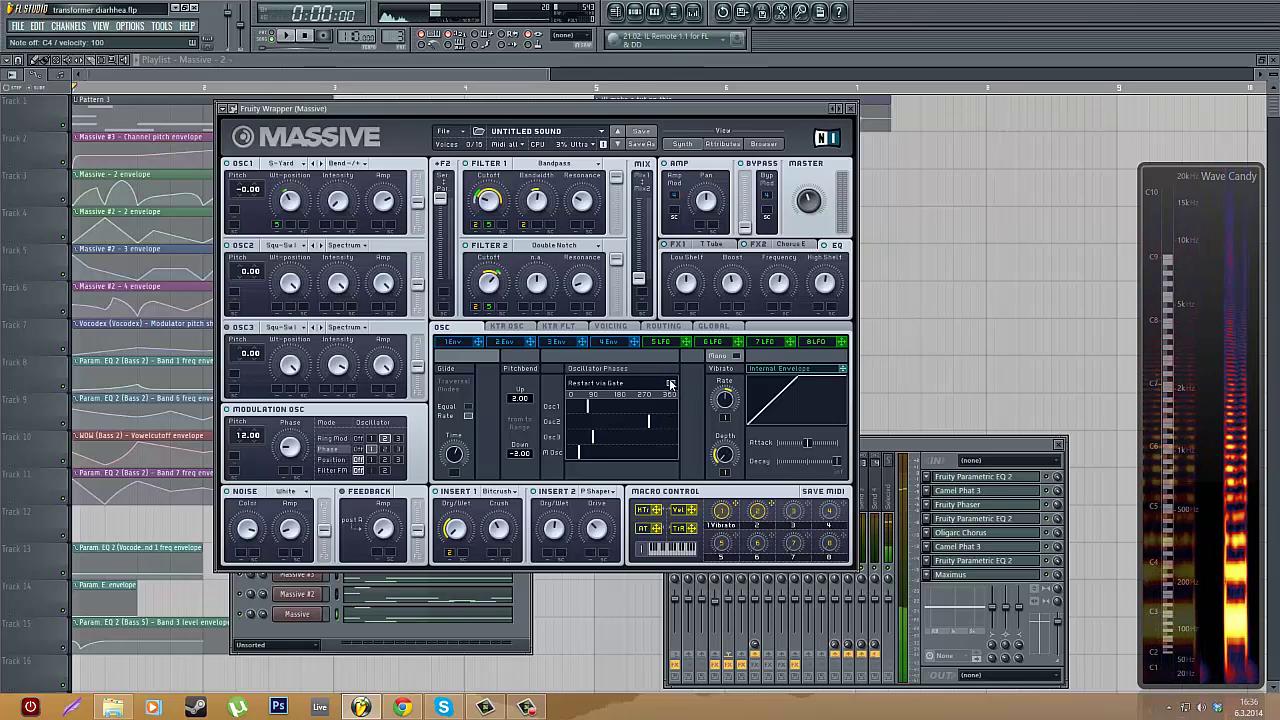
- Show the mixer, move it higher over the Massive window, and play more test notes on the synth
key("F9")
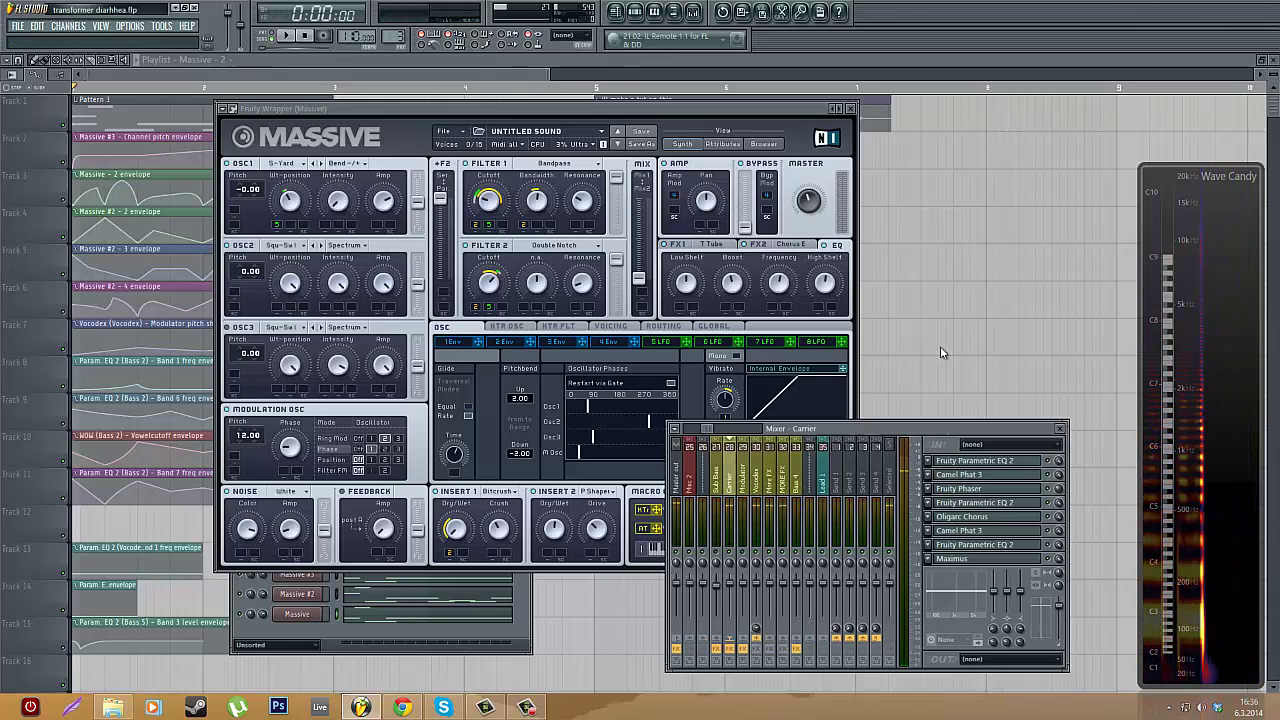
left_click_drag(895, 438, 895, 303)
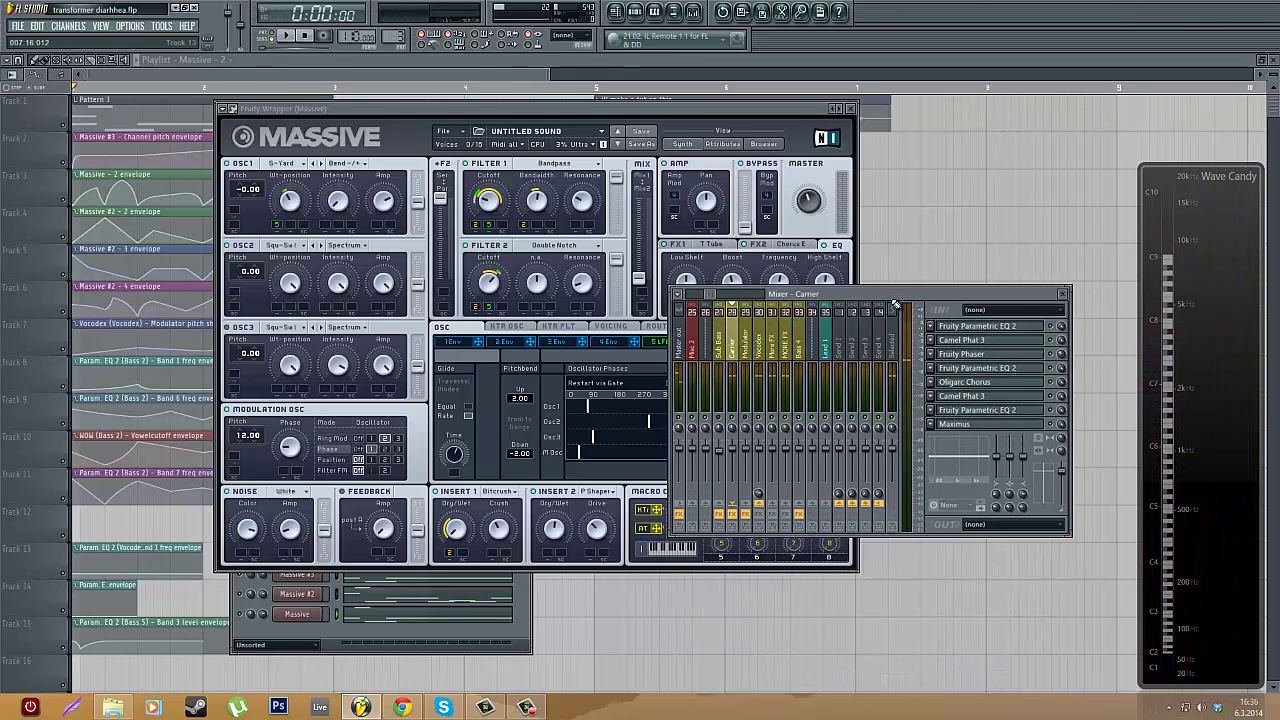
key("z")
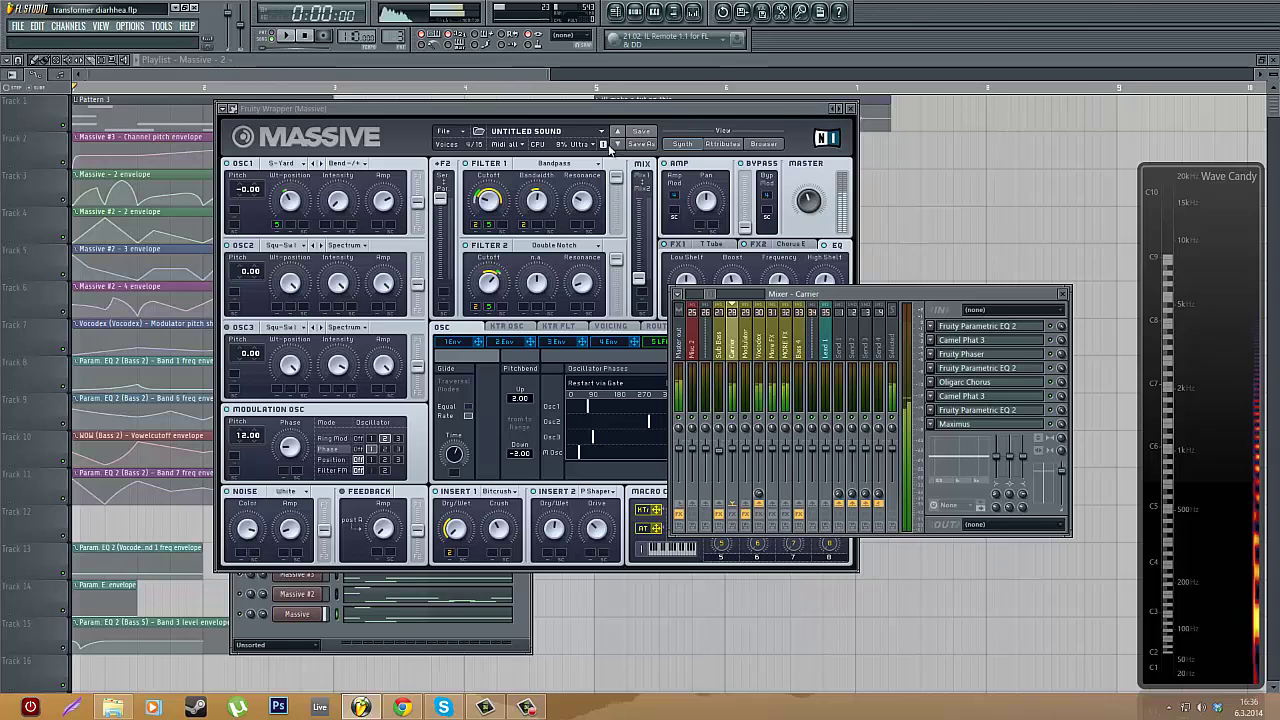
left_click(546, 109)
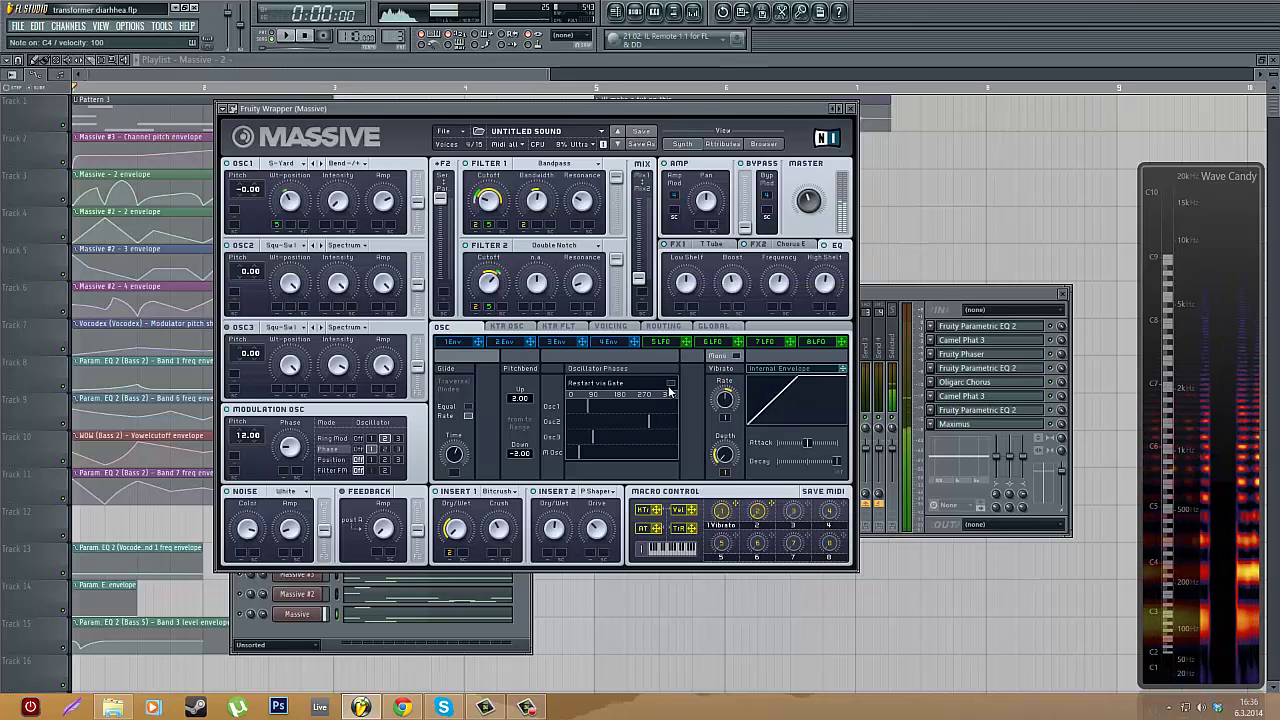
left_click(990, 294)
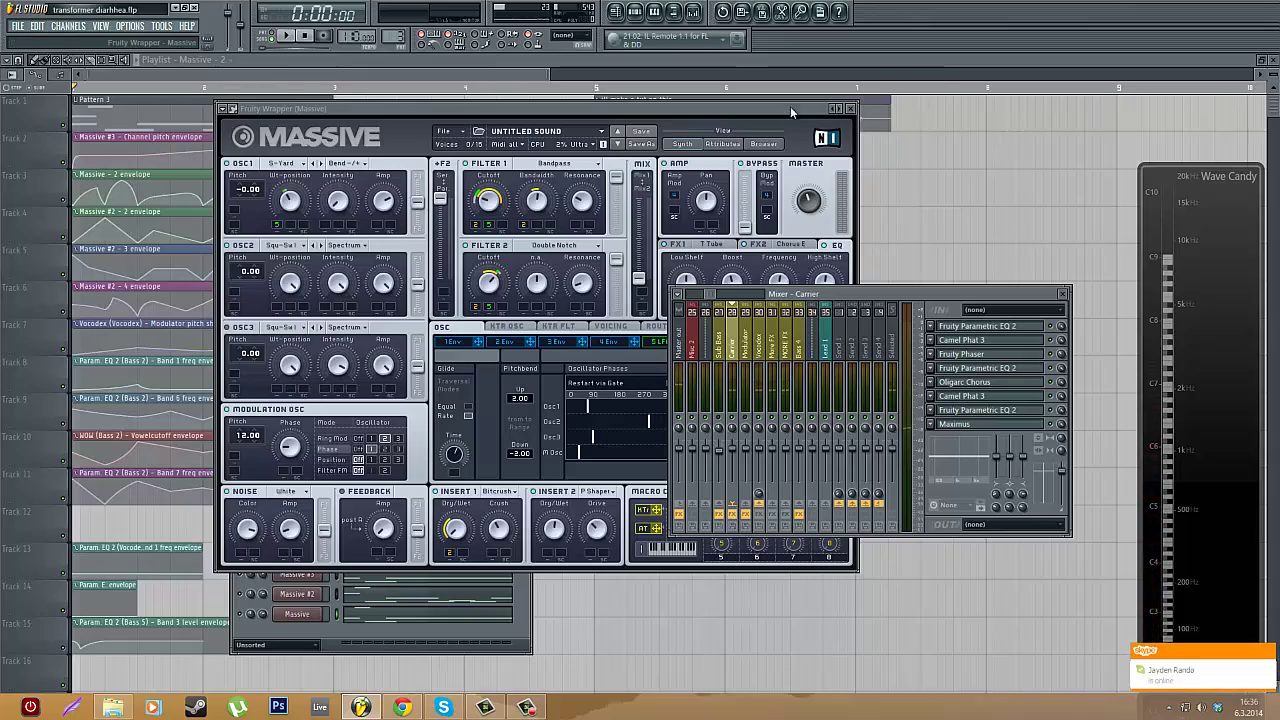
- Move the Massive window clear of the mixer's effect slots, recheck its Voicing and OSC pages, and close it
left_click_drag(790, 106, 967, 85)
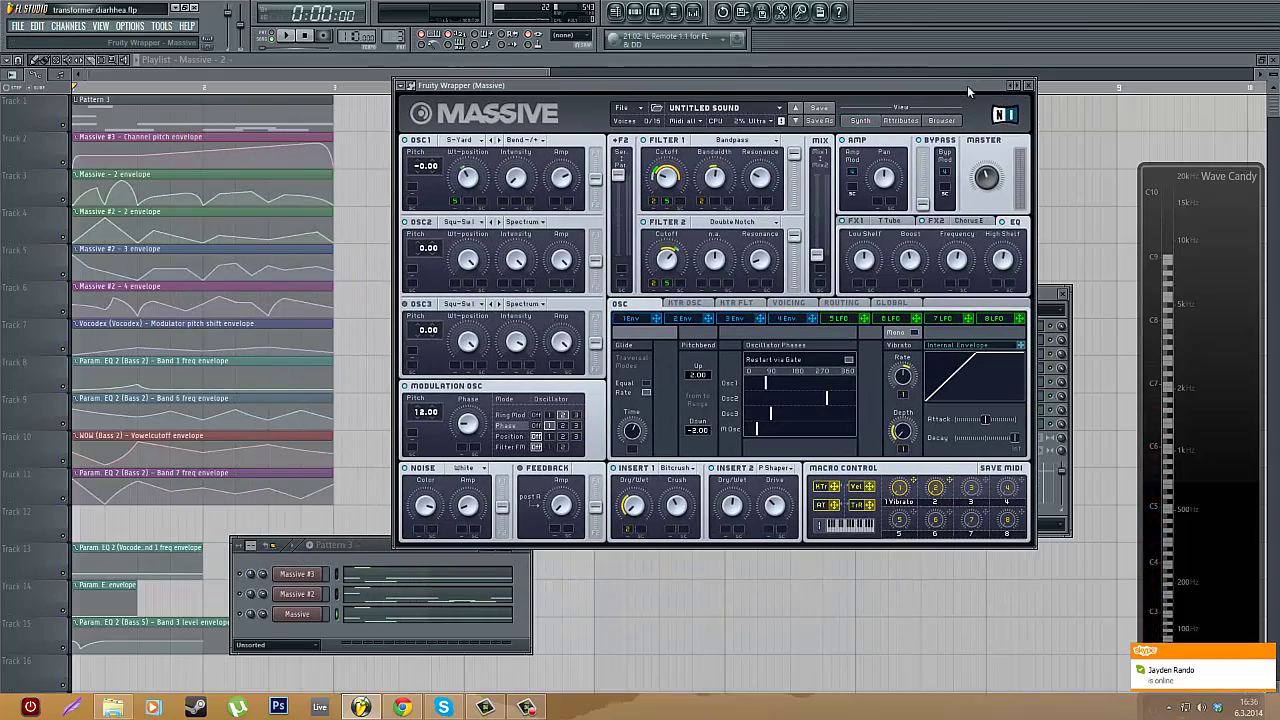
left_click_drag(552, 88, 323, 97)
left_click(558, 309)
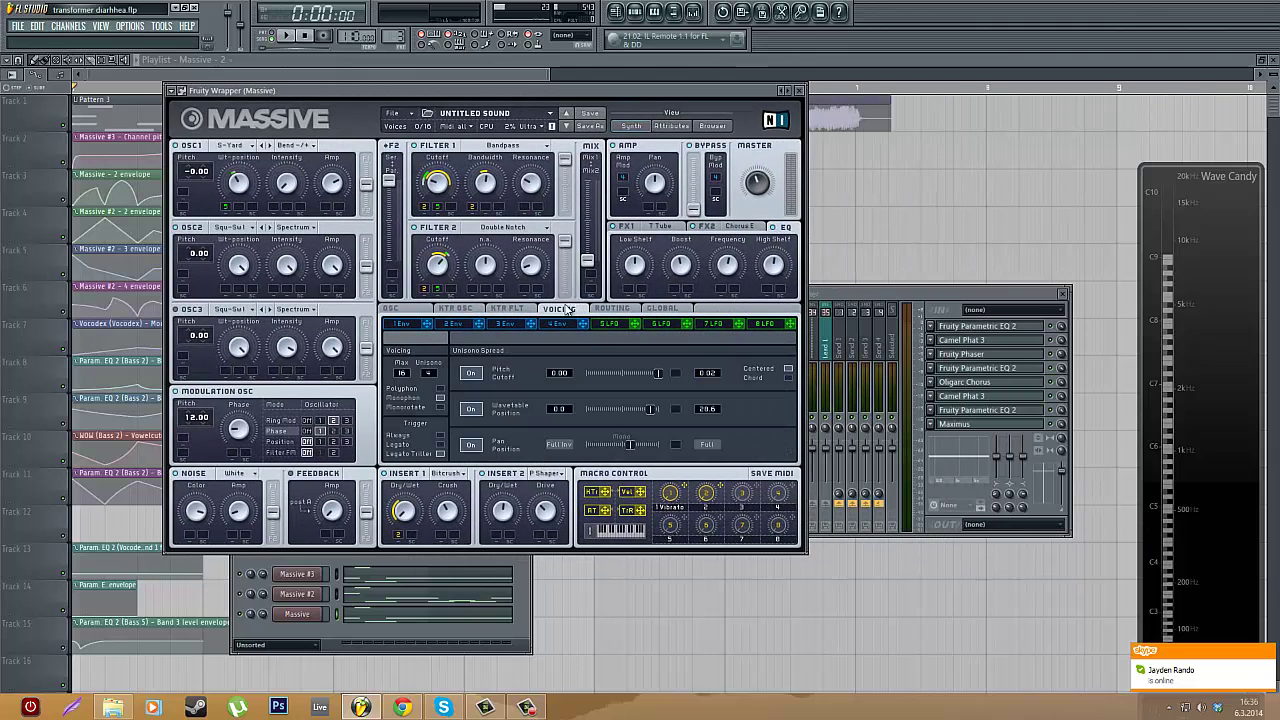
left_click(392, 309)
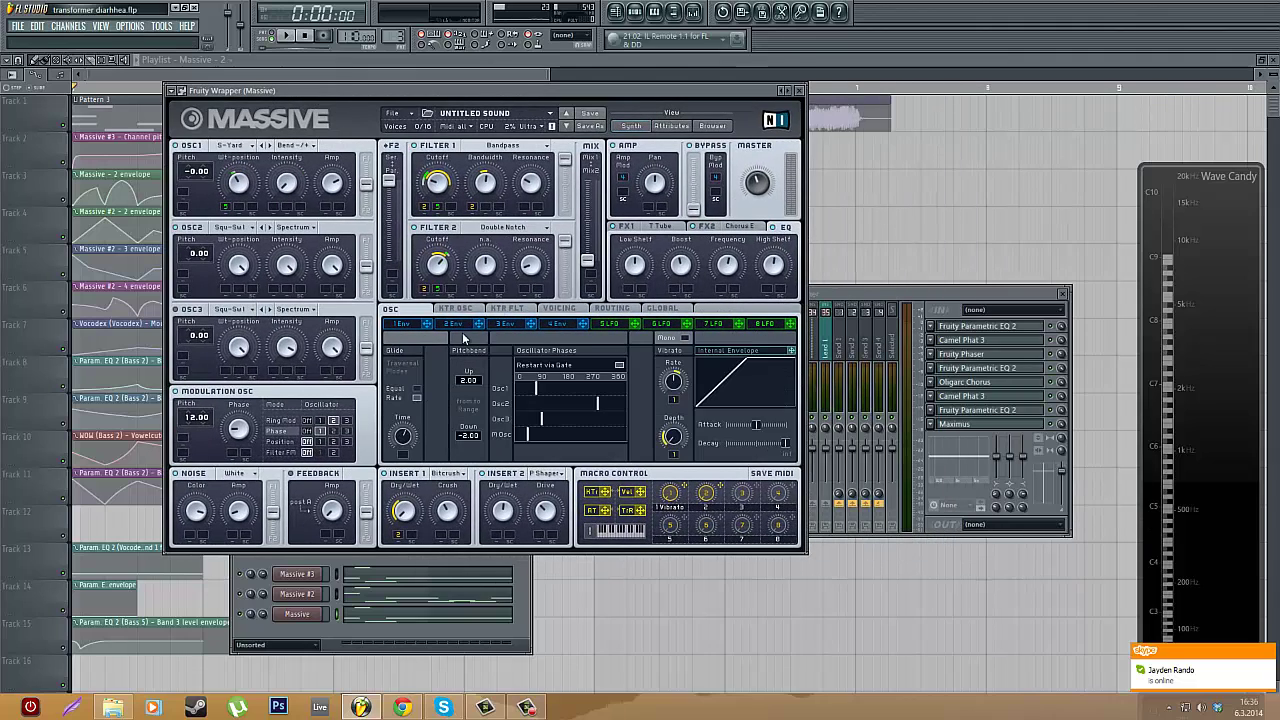
left_click(411, 437)
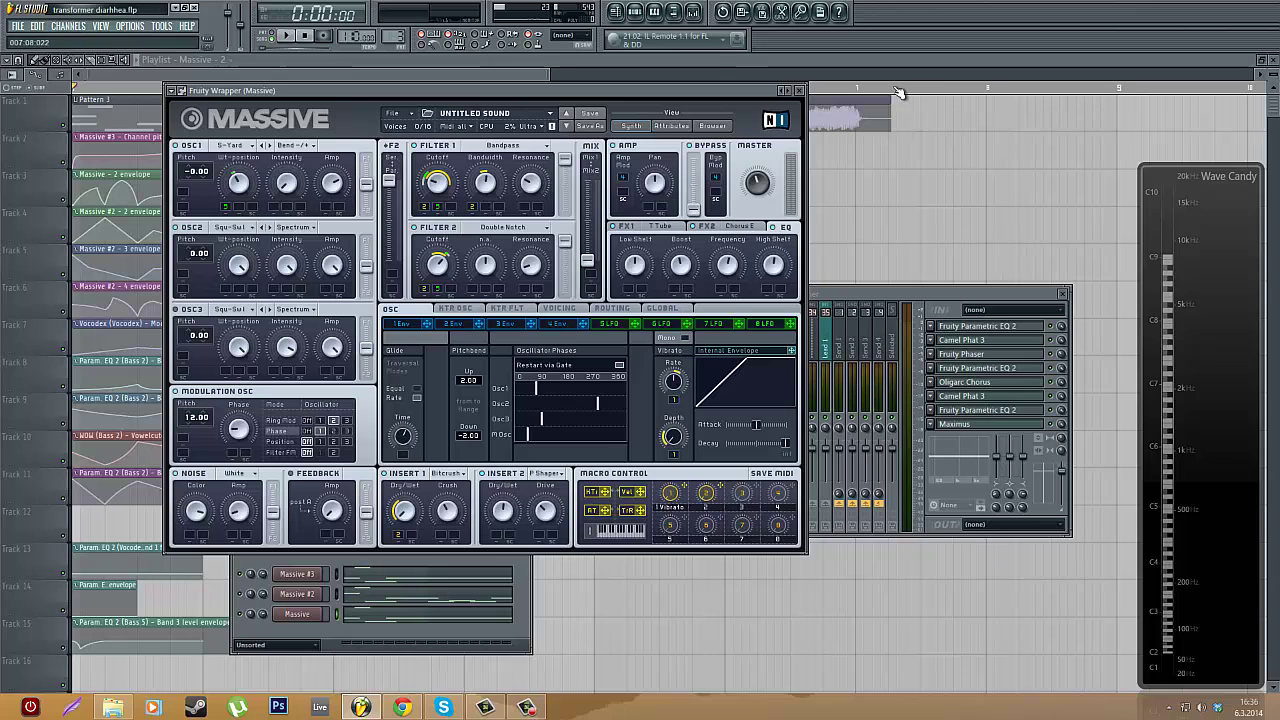
left_click(799, 90)
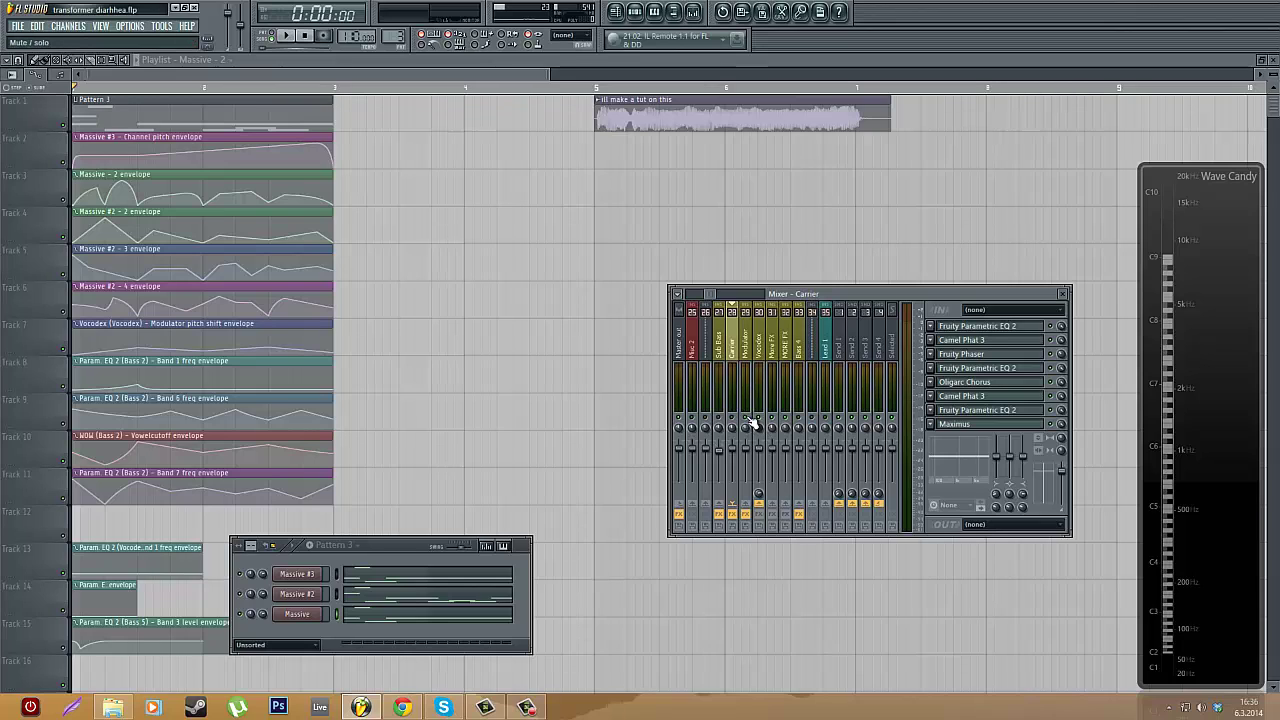
- Select the Modulator mixer track and inspect the Massive #2 patch and its piano roll notes
left_click(747, 343)
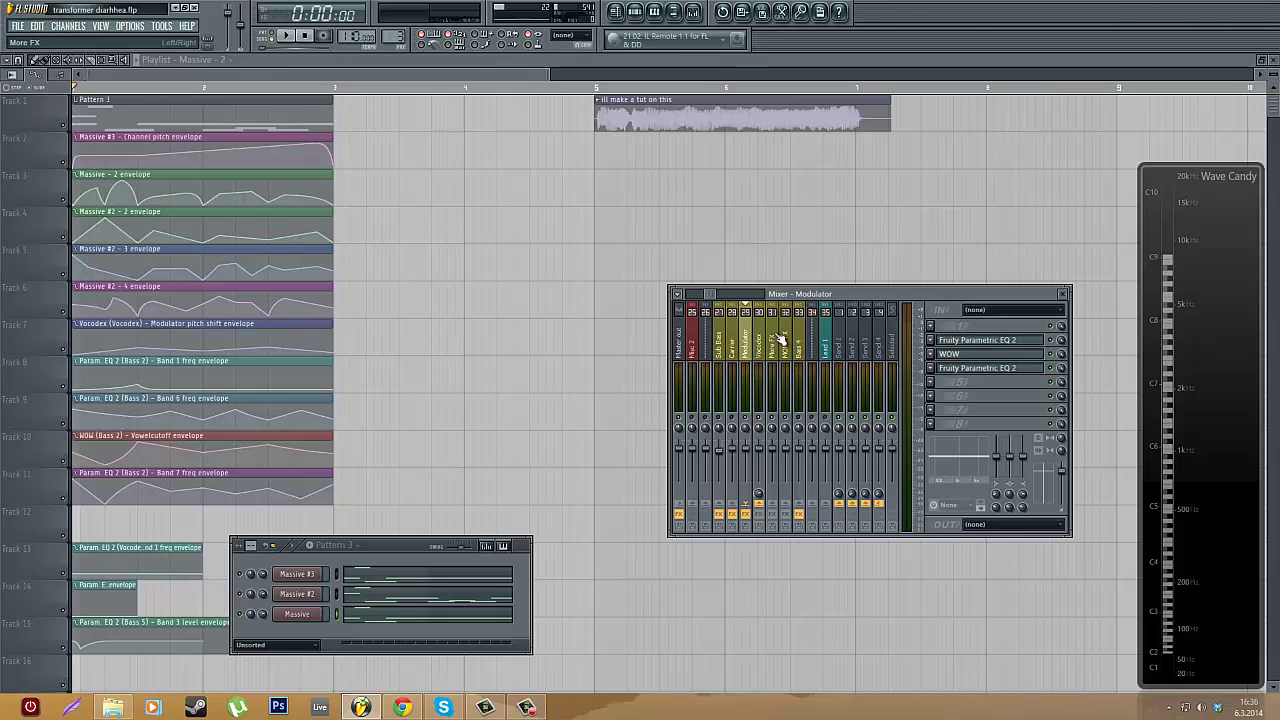
left_click(637, 7)
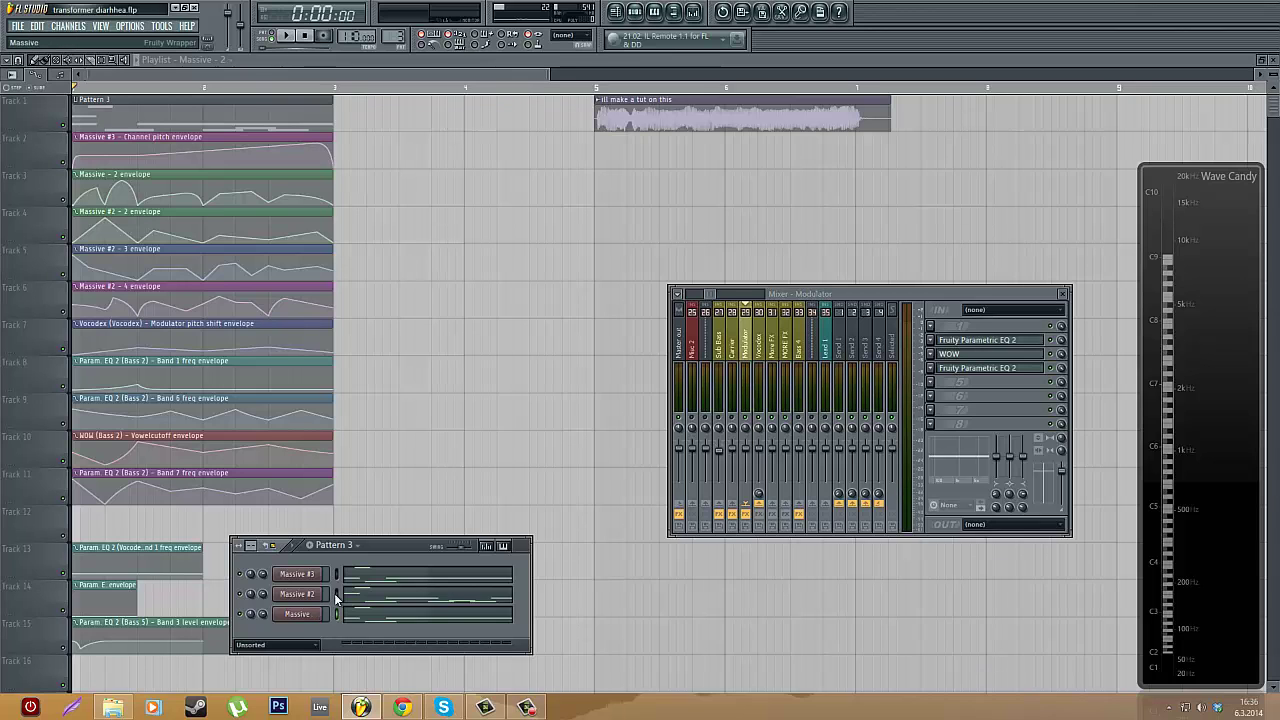
left_click(296, 596)
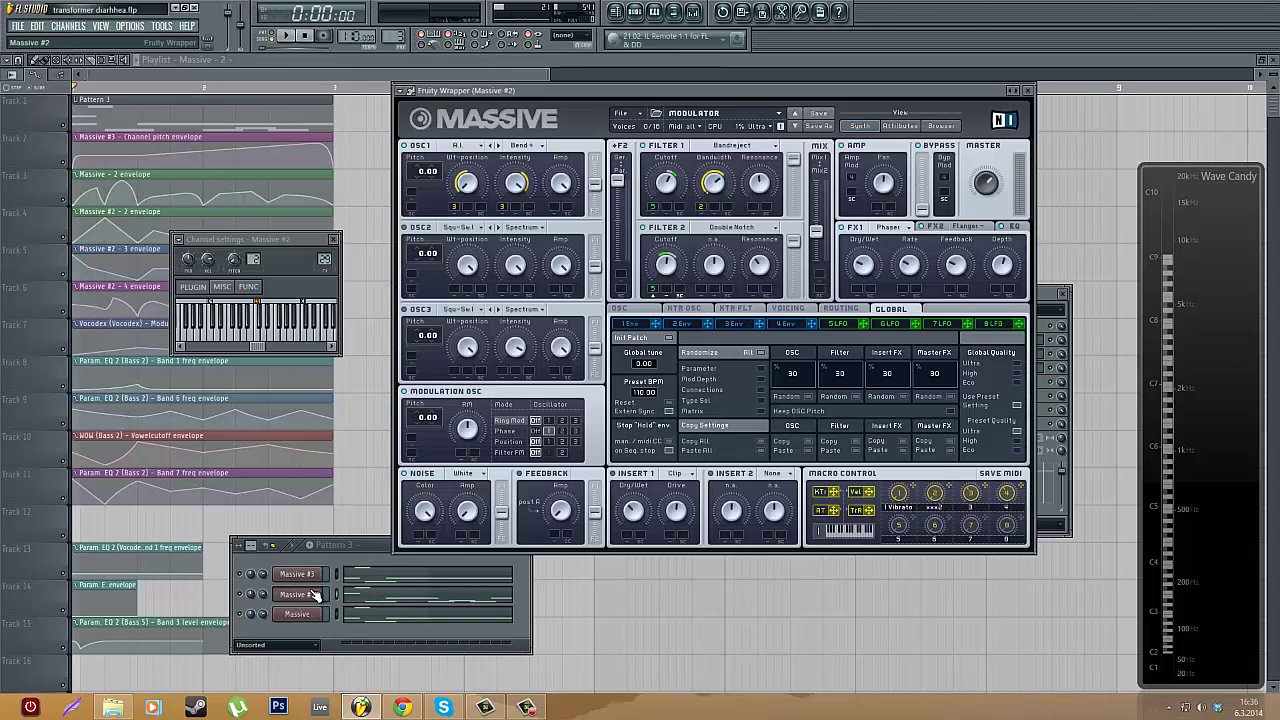
left_click(390, 604)
scroll(260, 412, "down", 5)
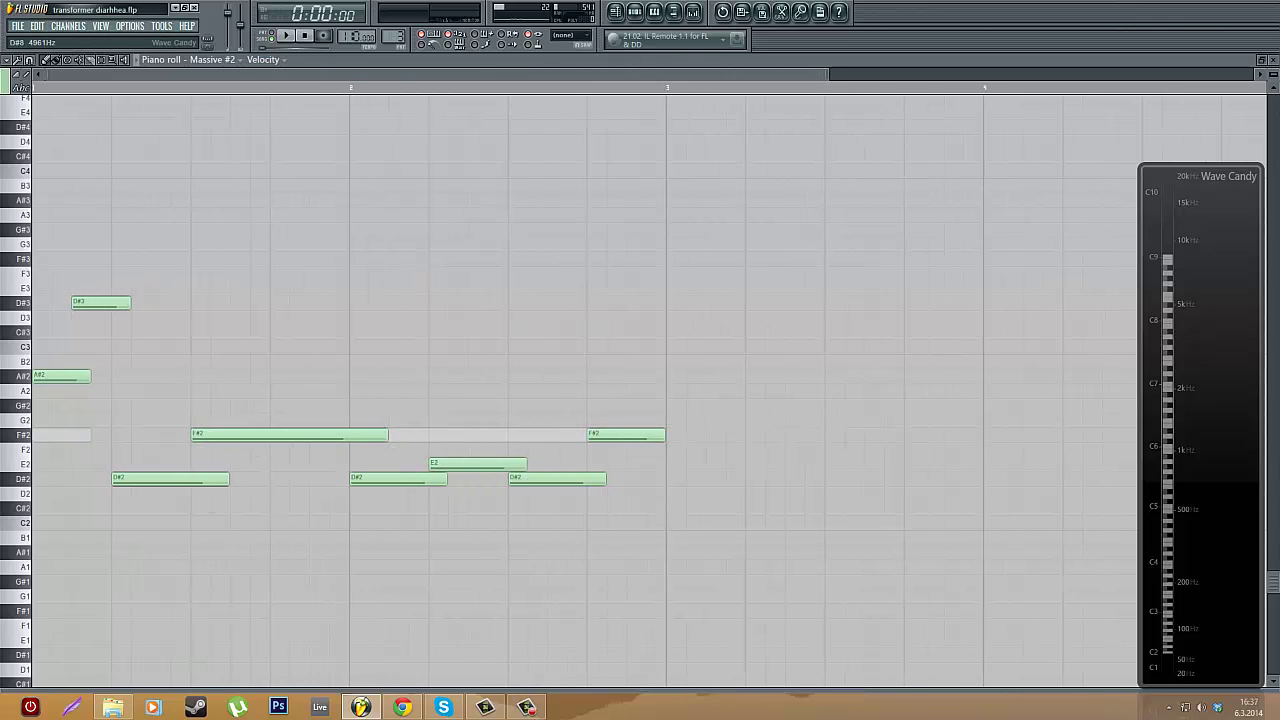
left_click(1273, 60)
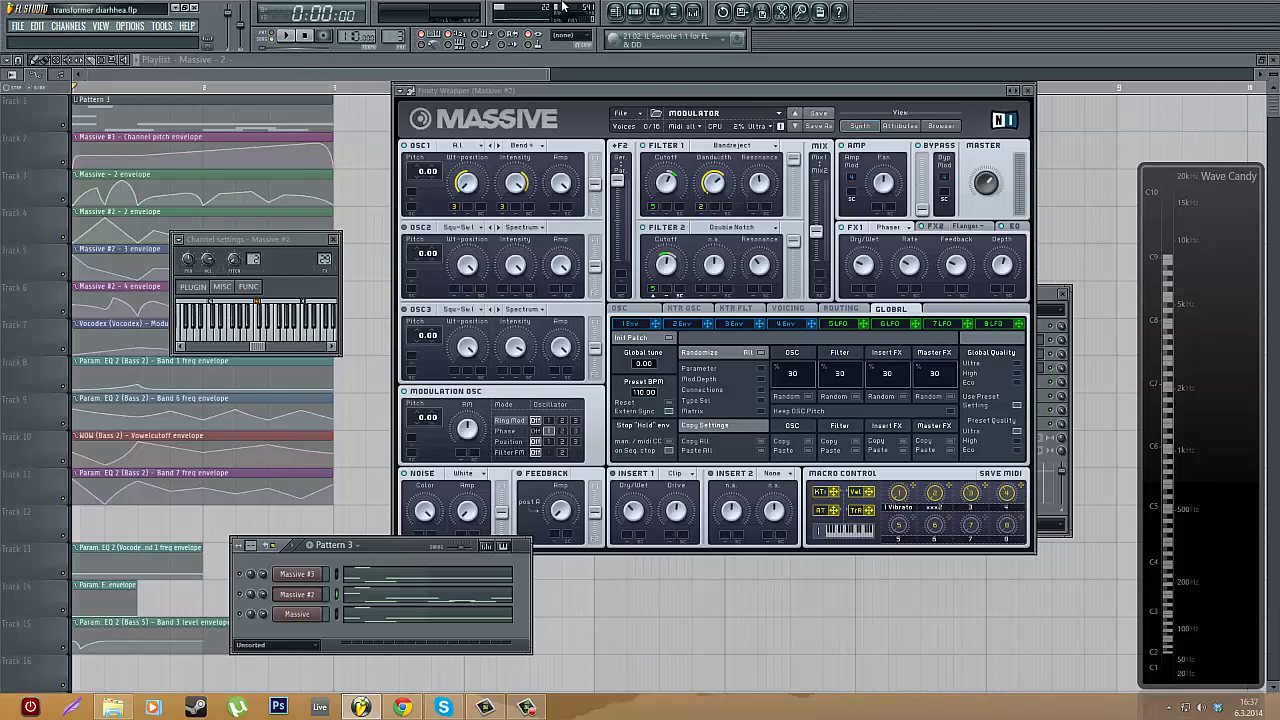
left_click(1030, 91)
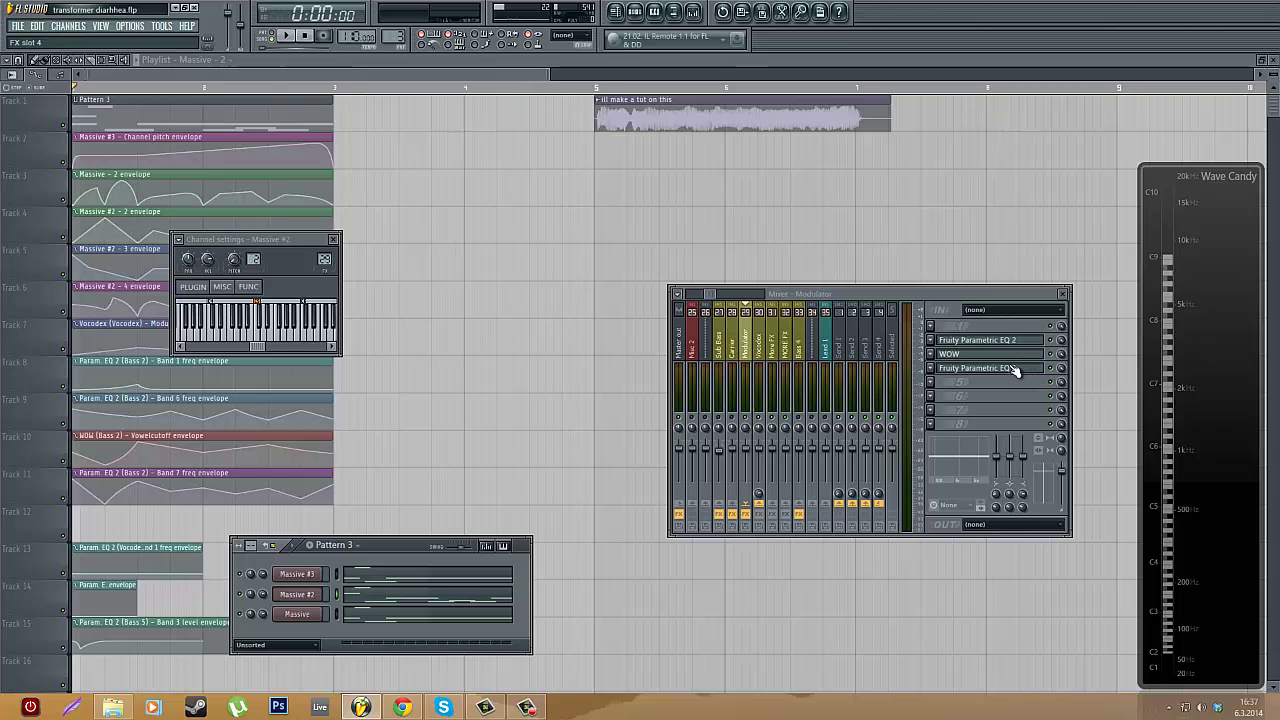
- Reopen the Massive #2 piano roll to examine the full note pattern and return to the playlist
left_click(500, 610)
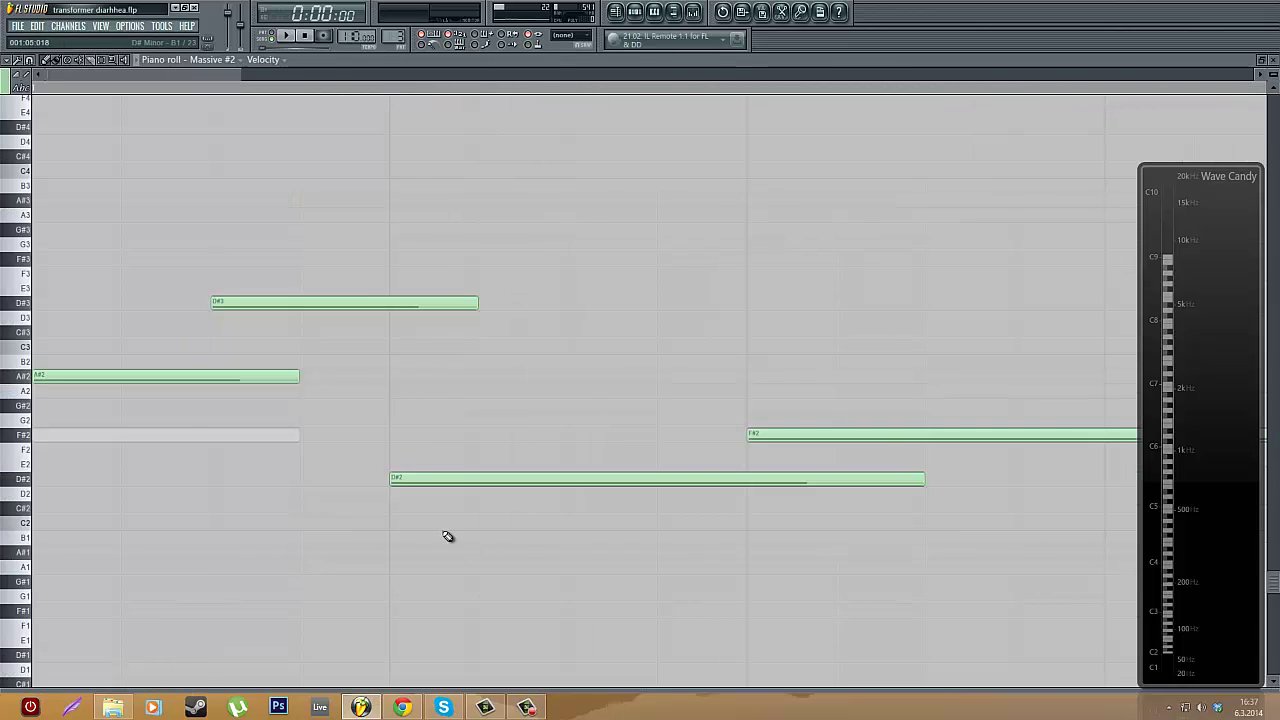
scroll(283, 449, "down", 3)
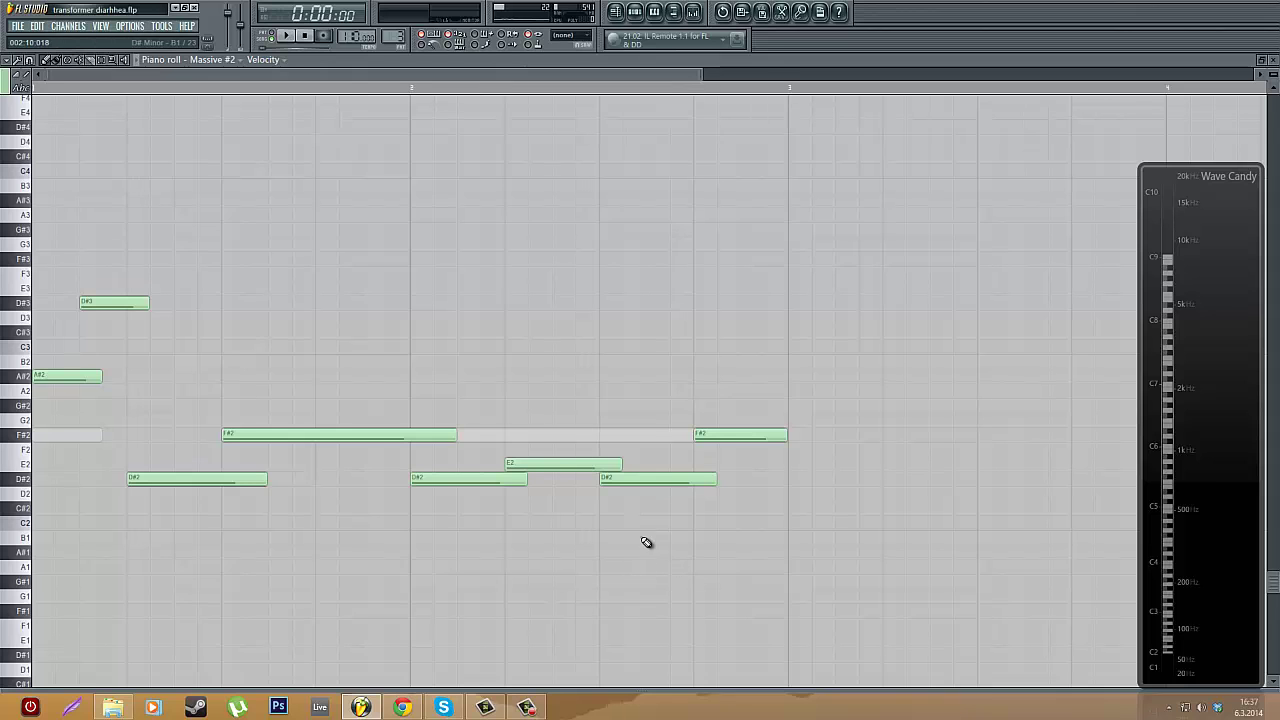
mouse_move(1279, 0)
left_click(1274, 60)
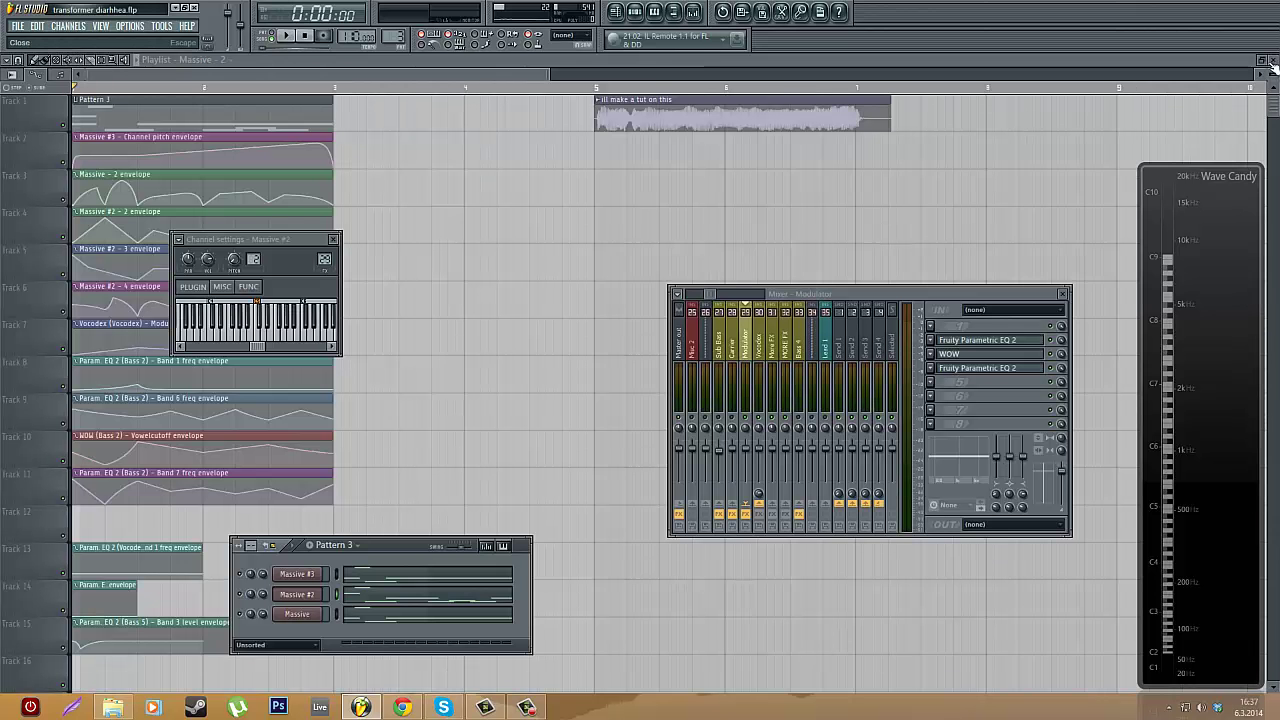
- Compare the effect chains of the Vocodex and Modulator mixer tracks and play the song back
left_click(771, 347)
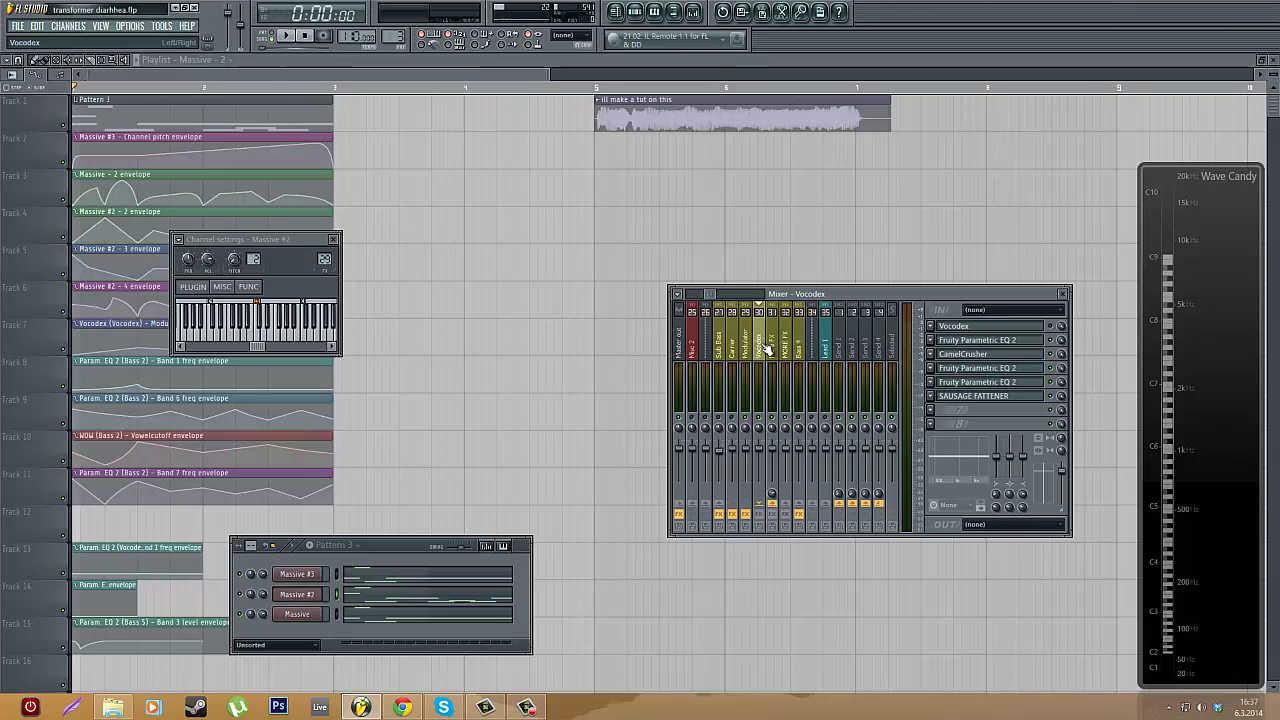
left_click(766, 358)
left_click(746, 348)
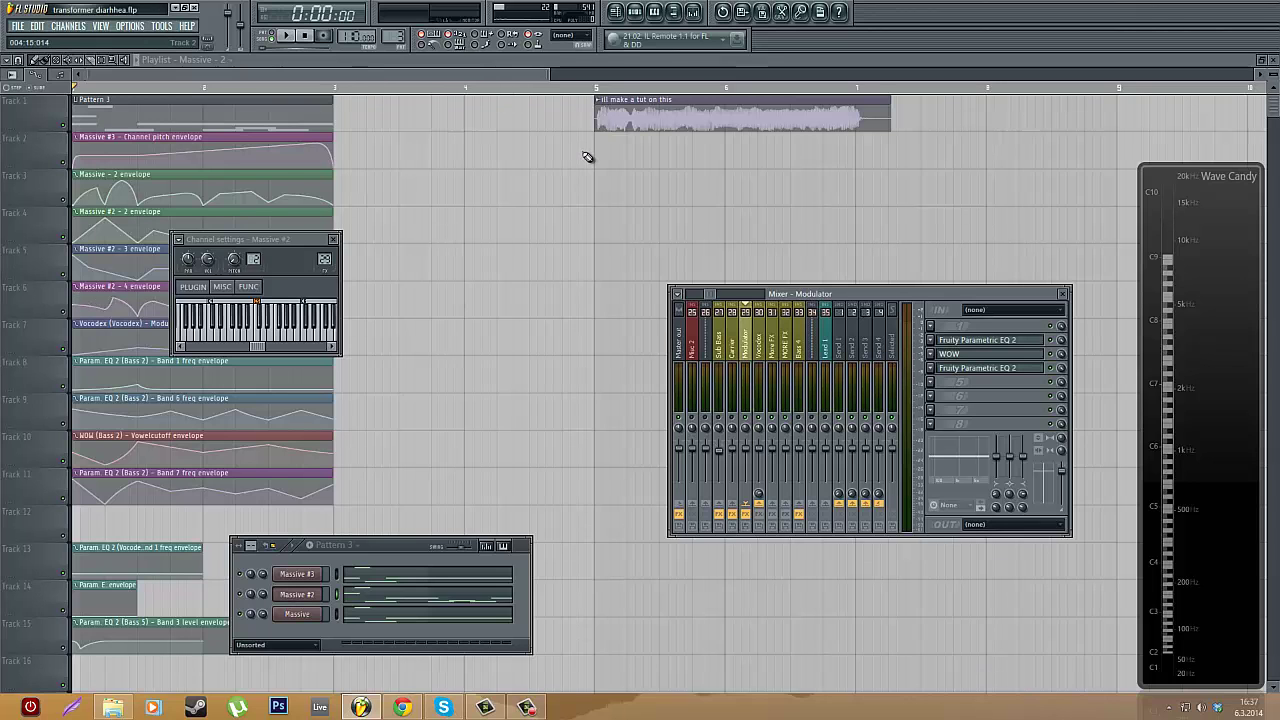
key("space")
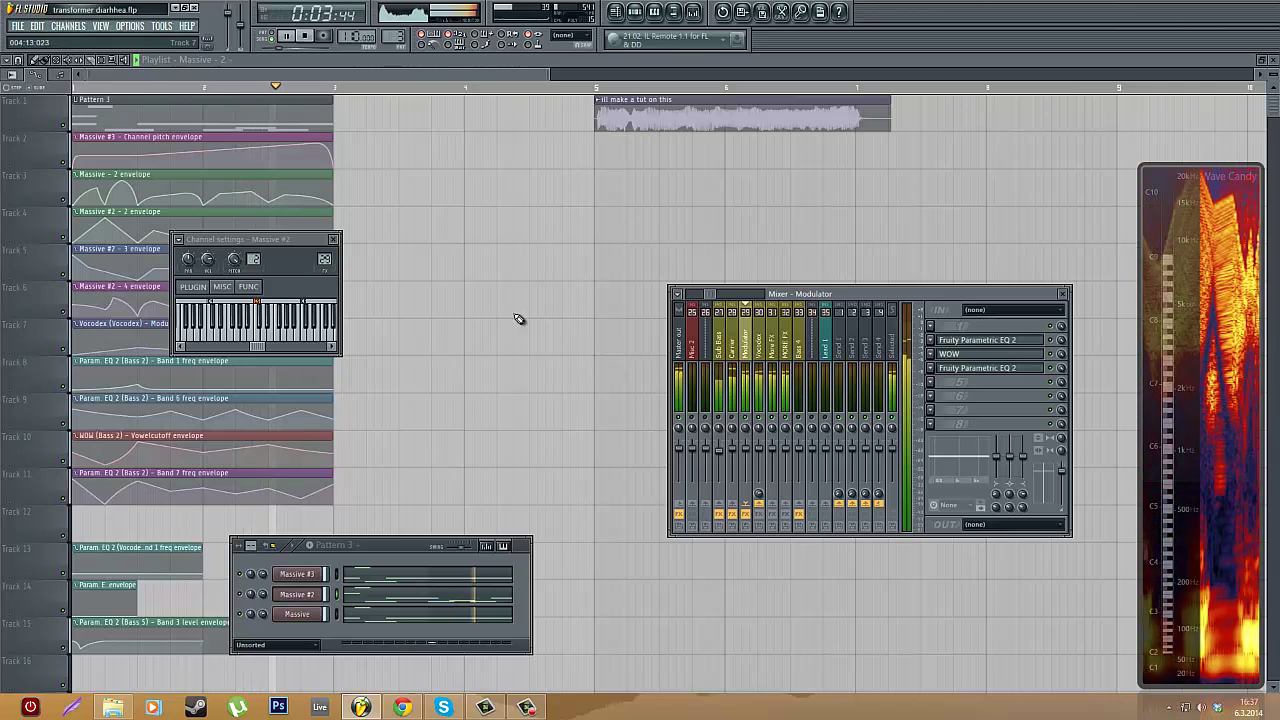
key("space")
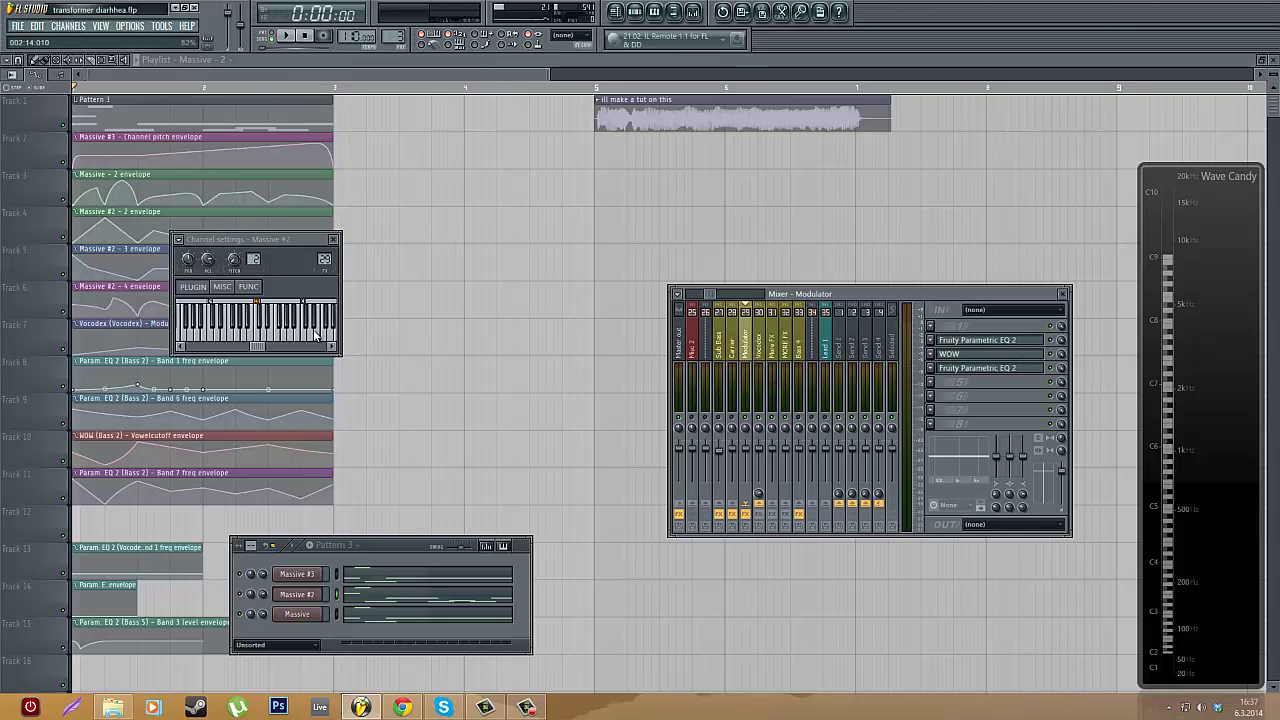
- Open the Modulator track's first Fruity Parametric EQ 2, play the song briefly, and move the EQ window clear of the automation clips
left_click(335, 240)
left_click(995, 342)
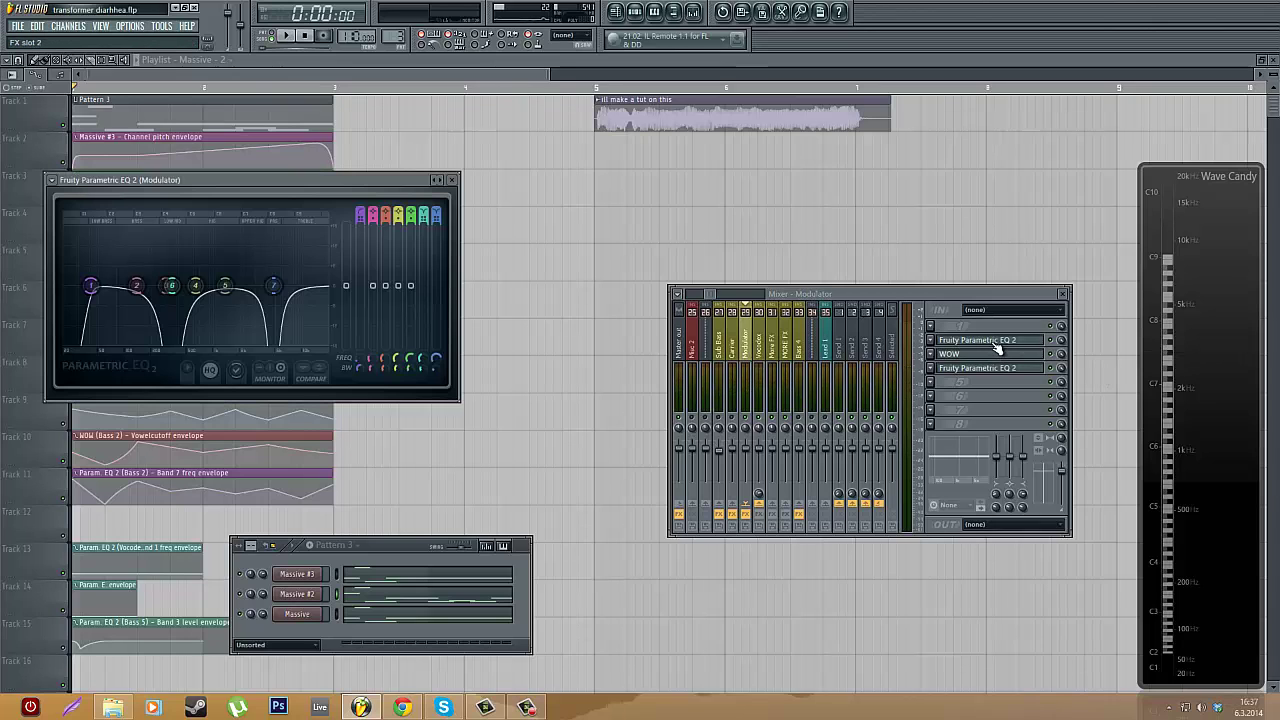
left_click_drag(275, 286, 263, 314)
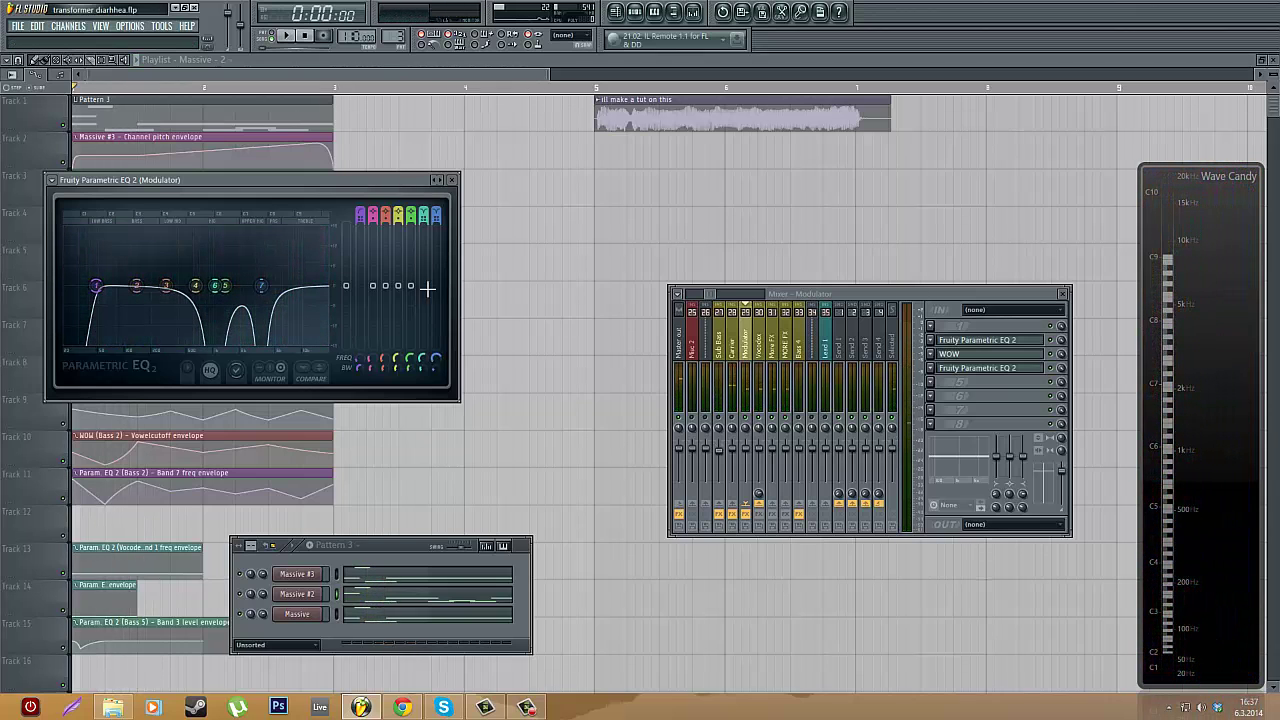
key("space")
key("space")
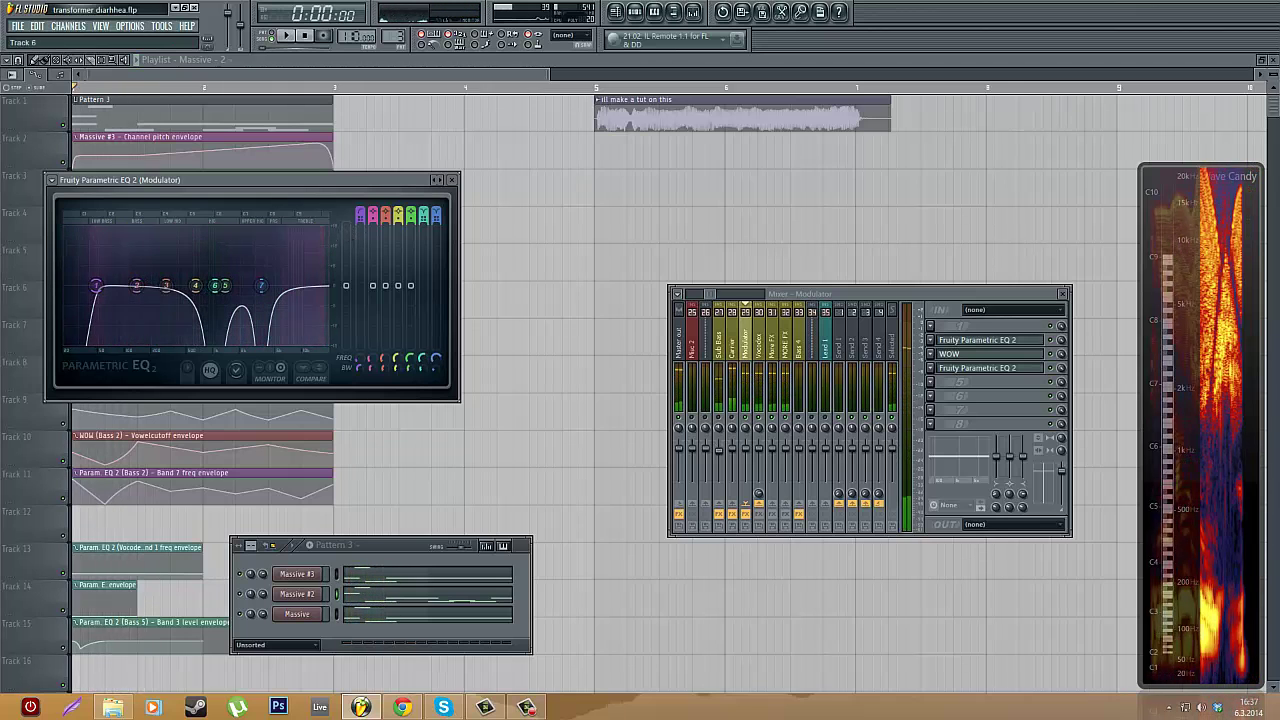
left_click_drag(259, 182, 778, 171)
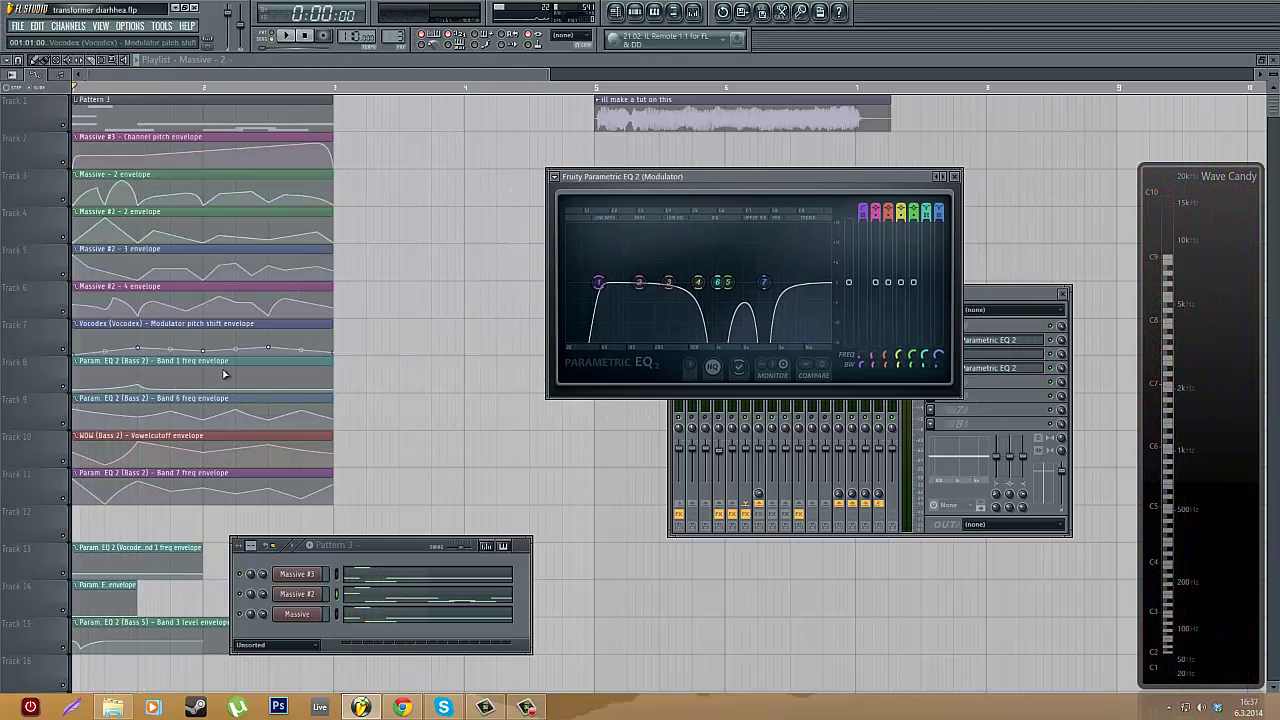
- Close the first EQ, then inspect the Modulator track's WOW settings and its last Fruity Parametric EQ 2, closing each window
left_click(956, 177)
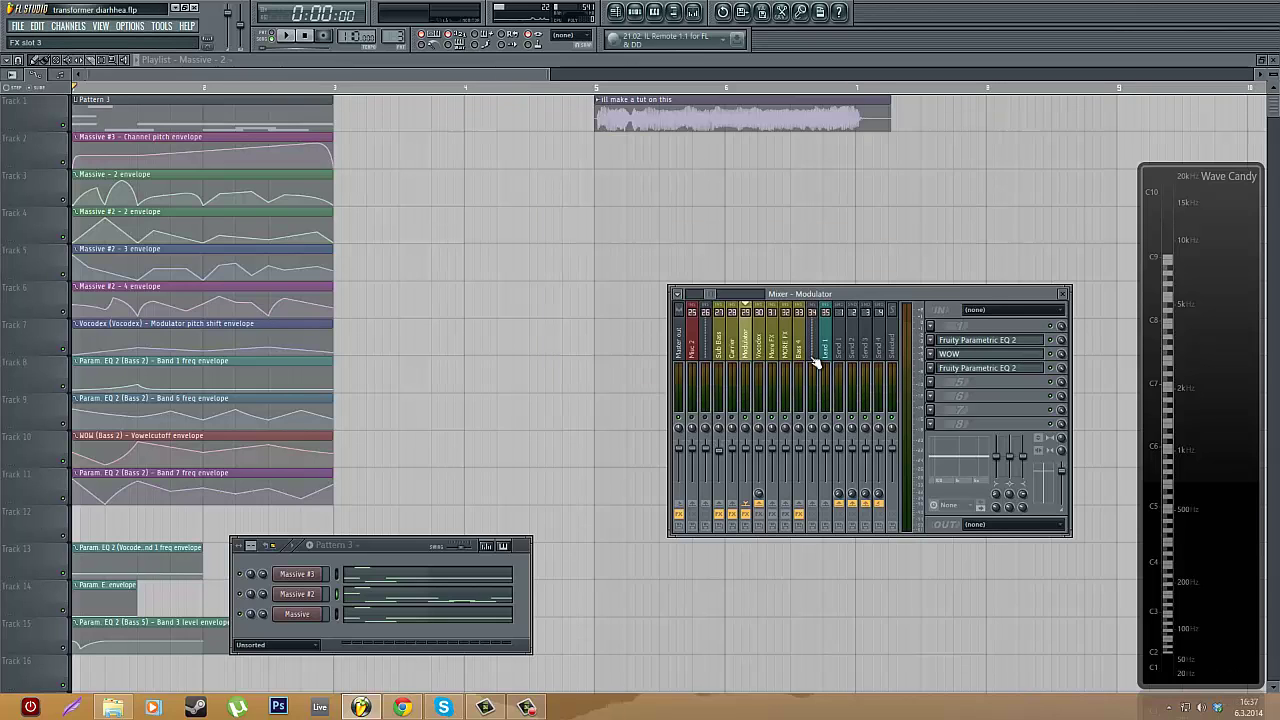
left_click(975, 353)
left_click_drag(285, 206, 673, 174)
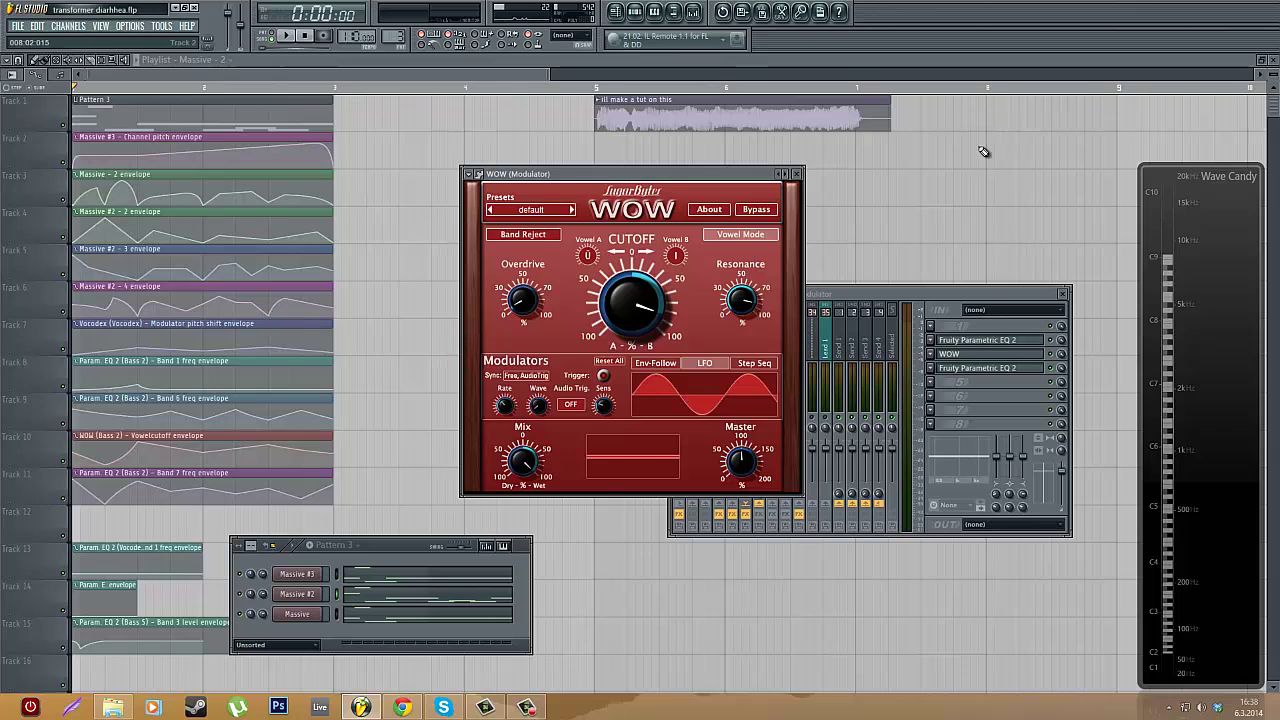
left_click(797, 174)
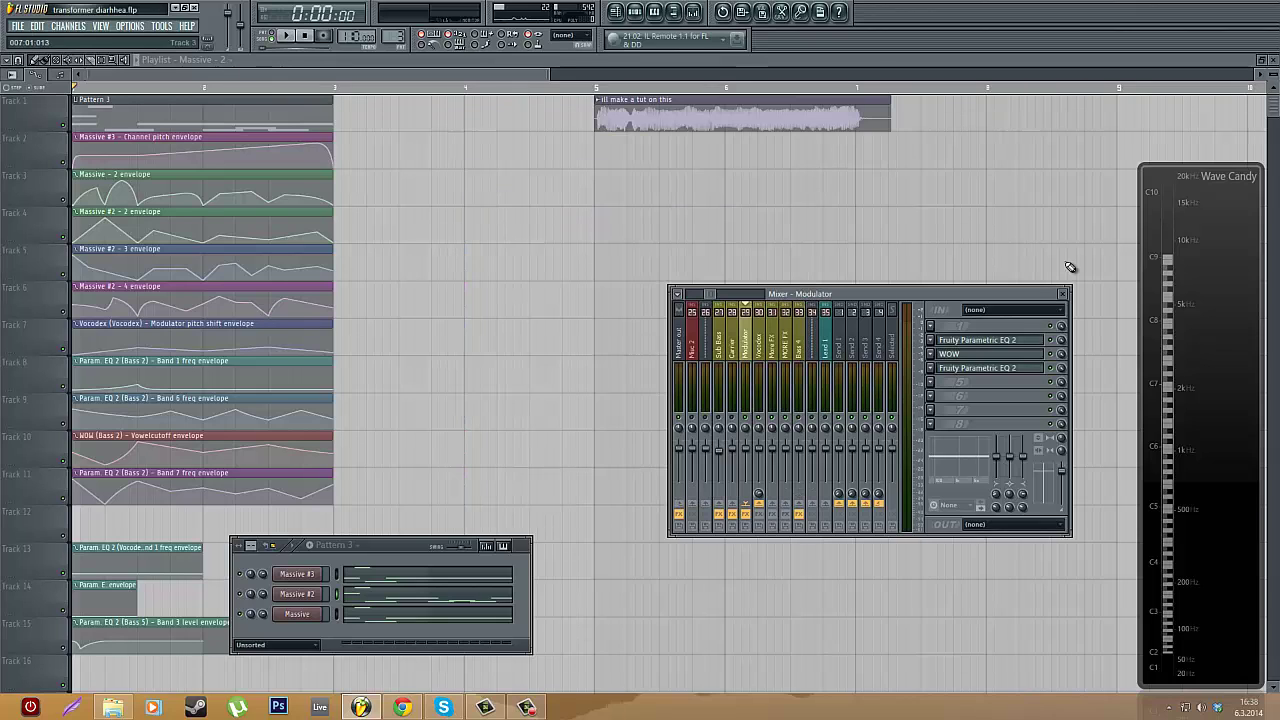
left_click(1022, 368)
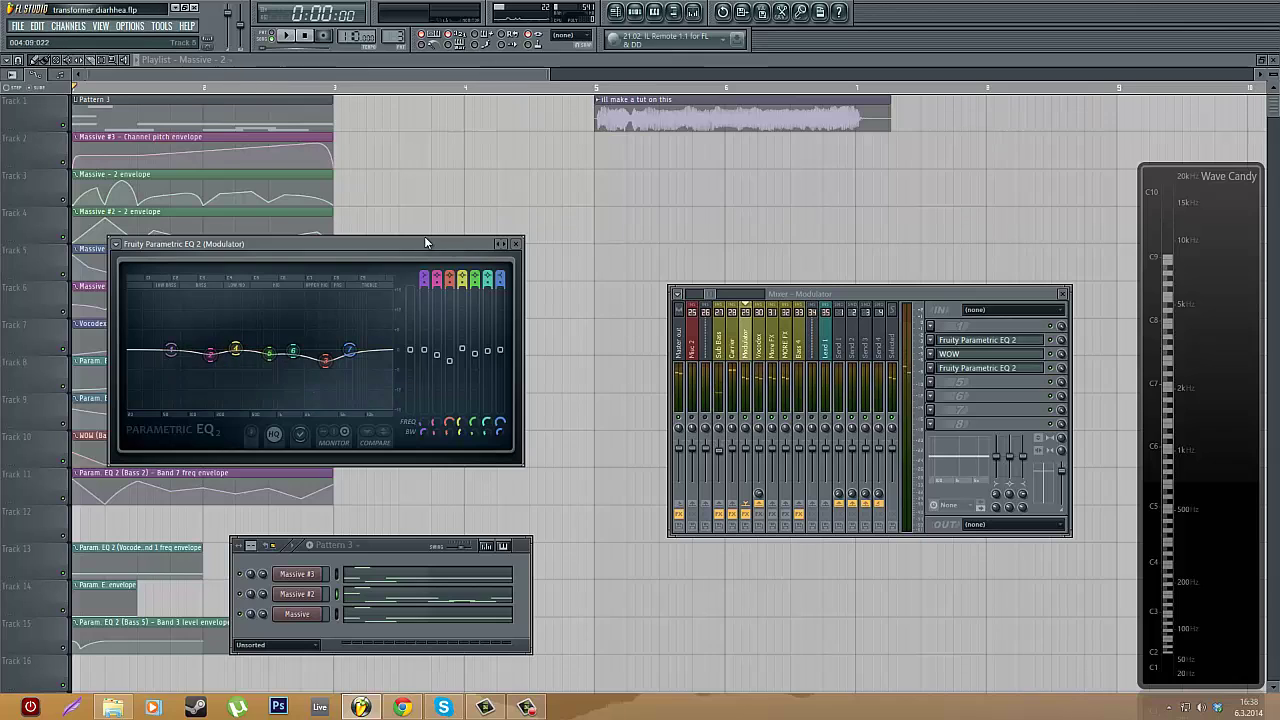
left_click(517, 245)
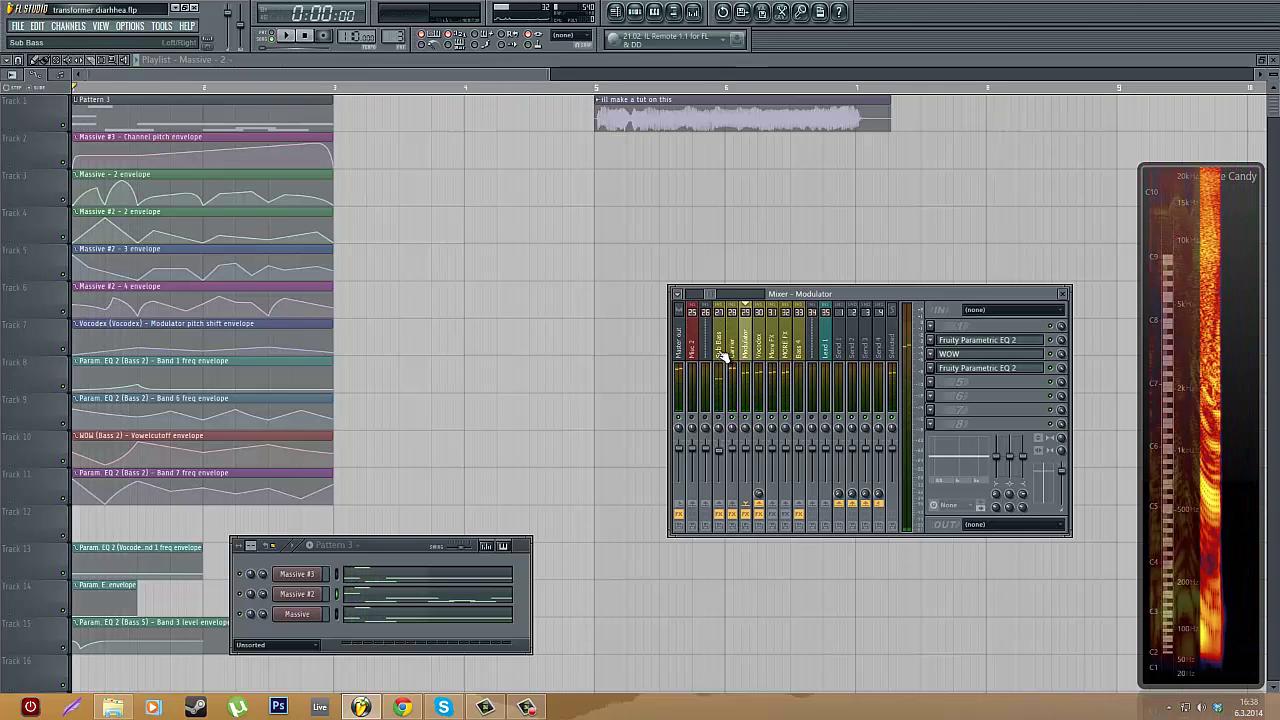
- Select the Vocodex mixer track to view its effect chain and play the song twice, stopping each time
left_click(765, 352)
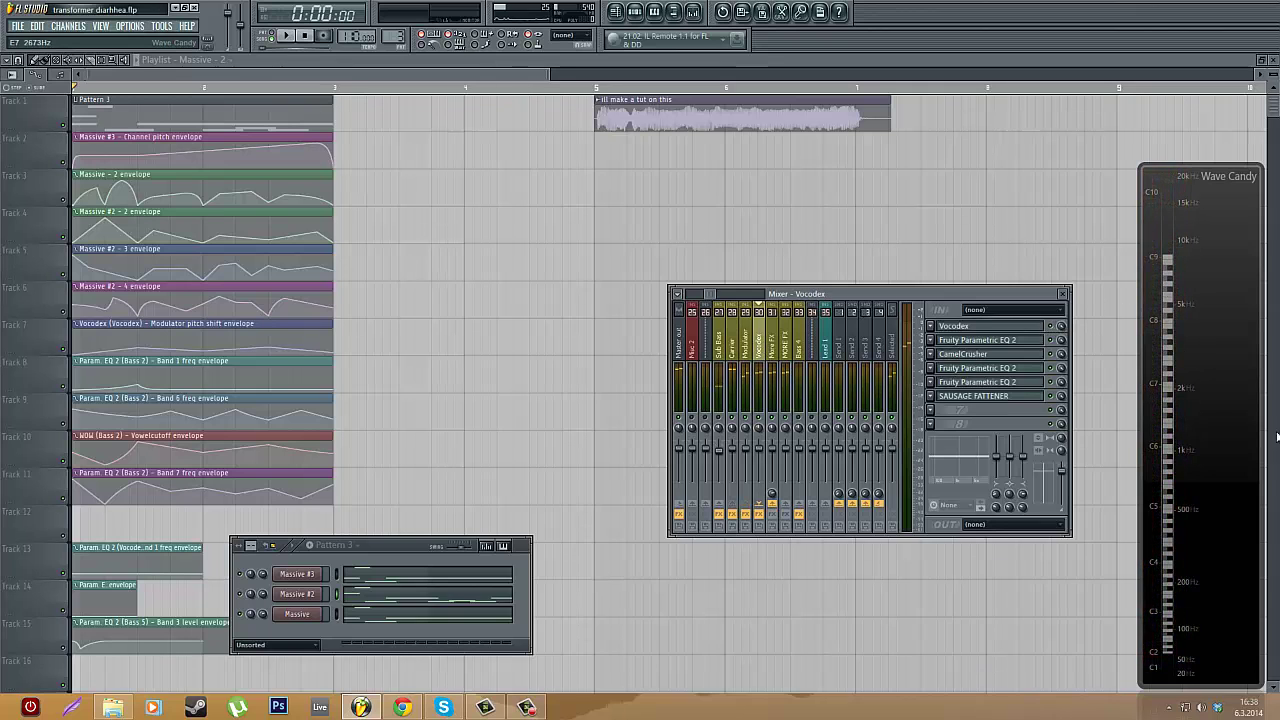
key("space")
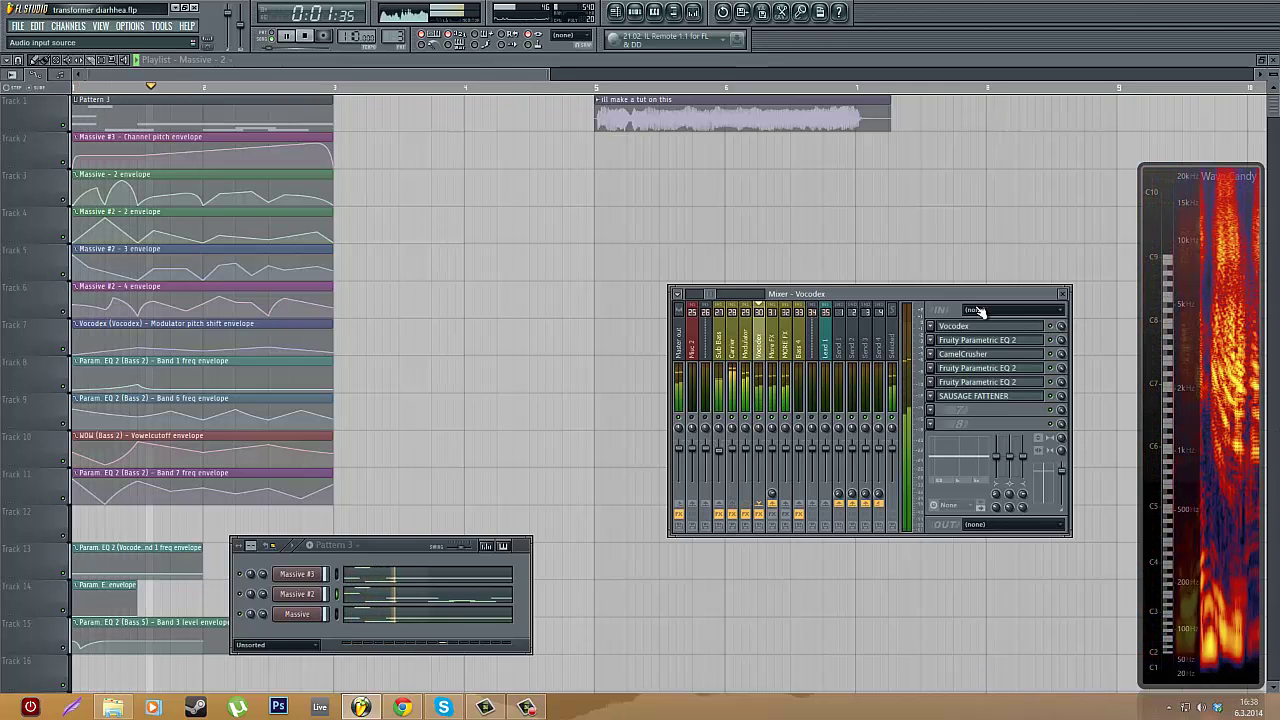
key("space")
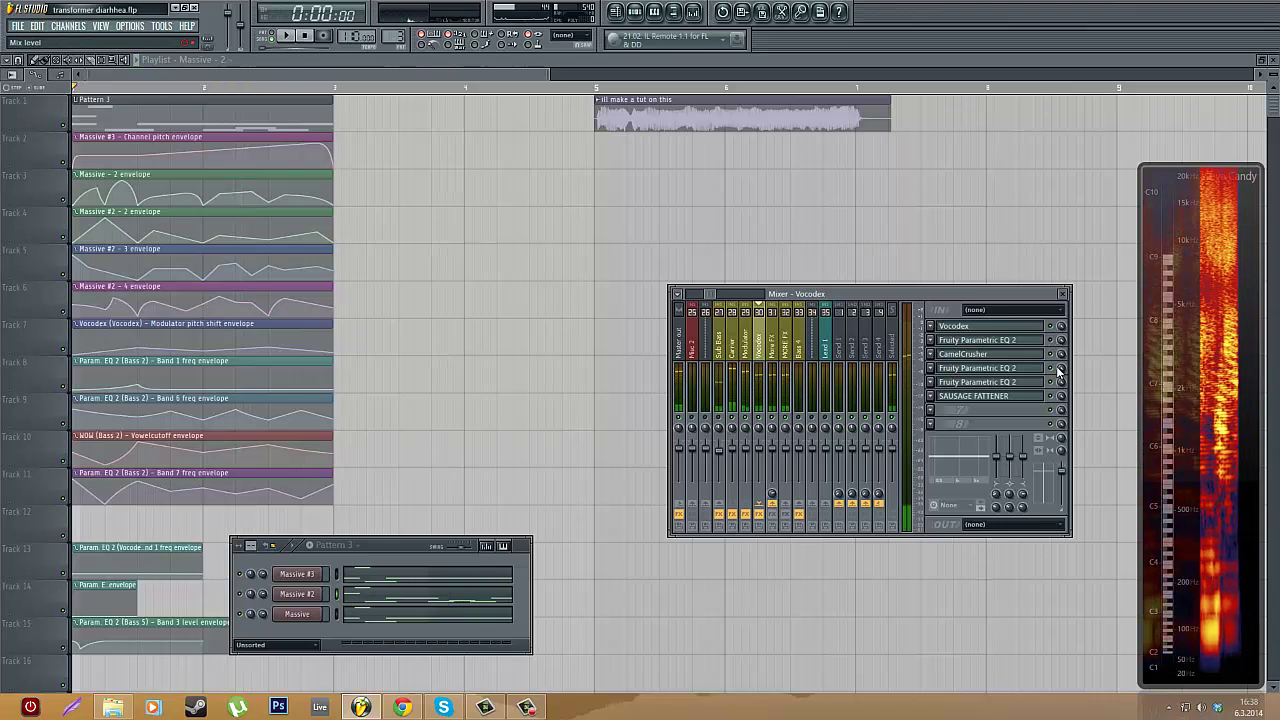
key("space")
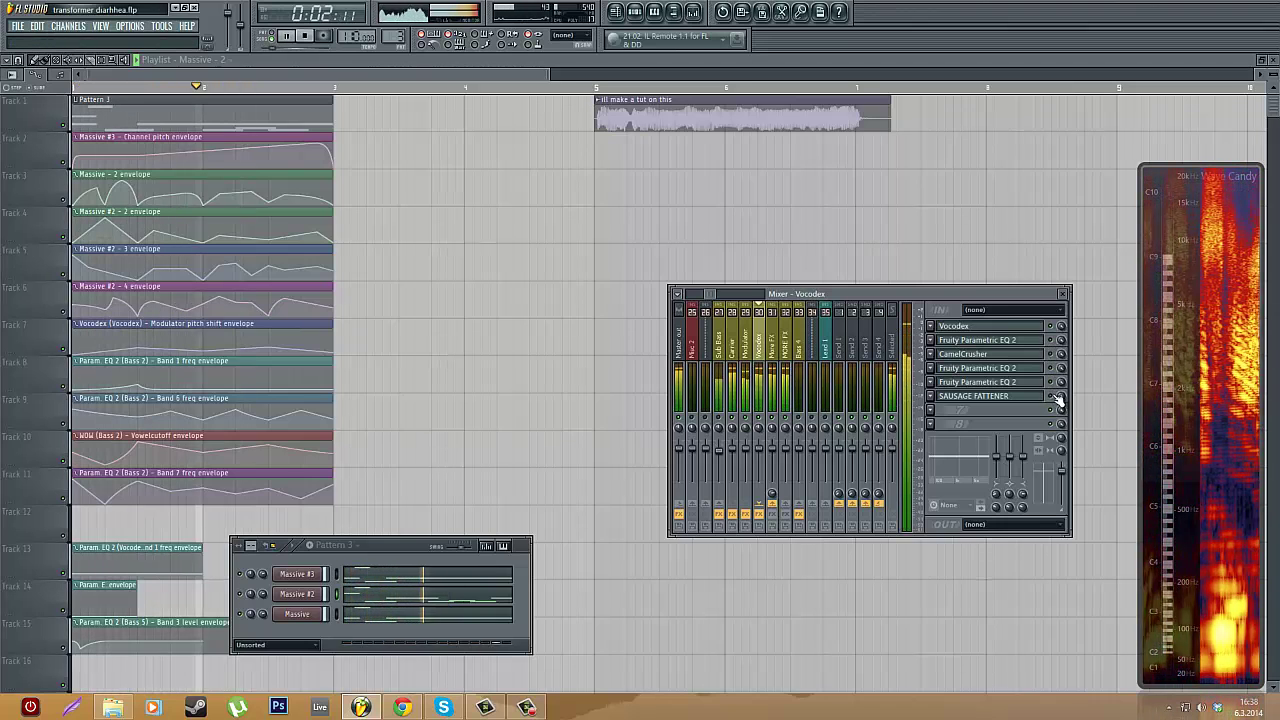
key("space")
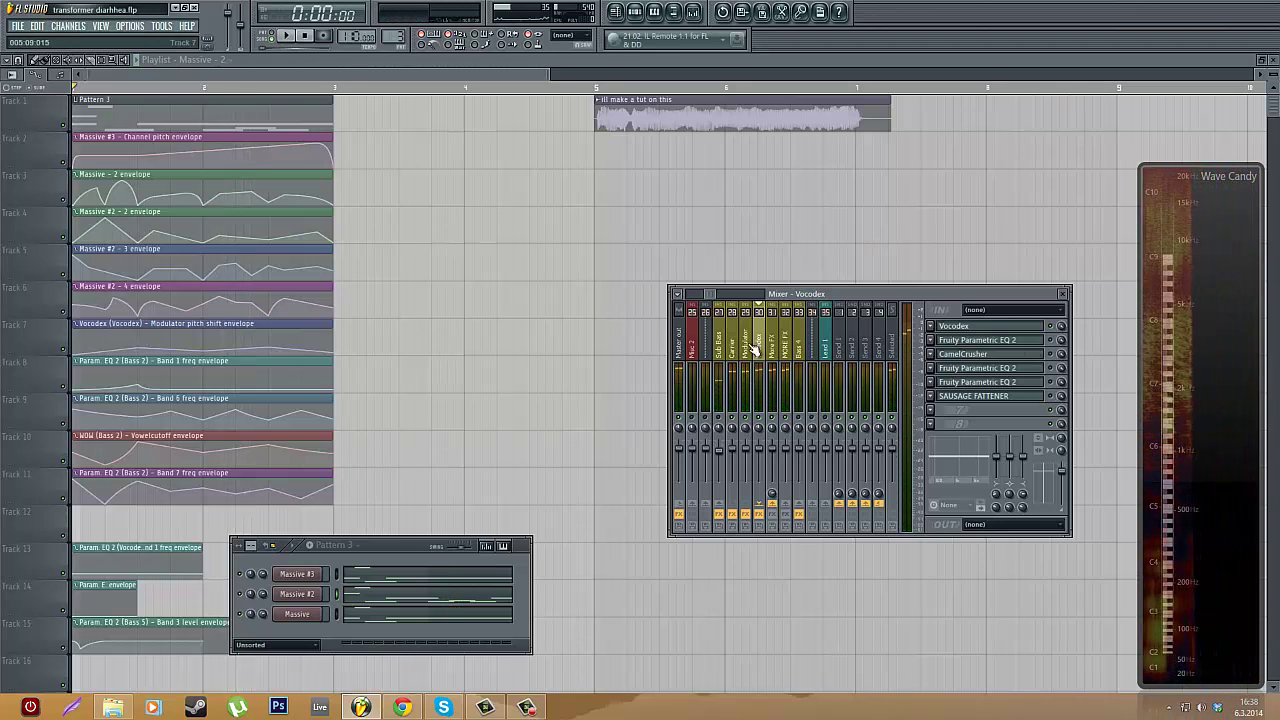
- Open the Vocodex plugin from the Vocodex track and arrange its window beside the mixer
left_click(990, 327)
left_click_drag(556, 145, 361, 131)
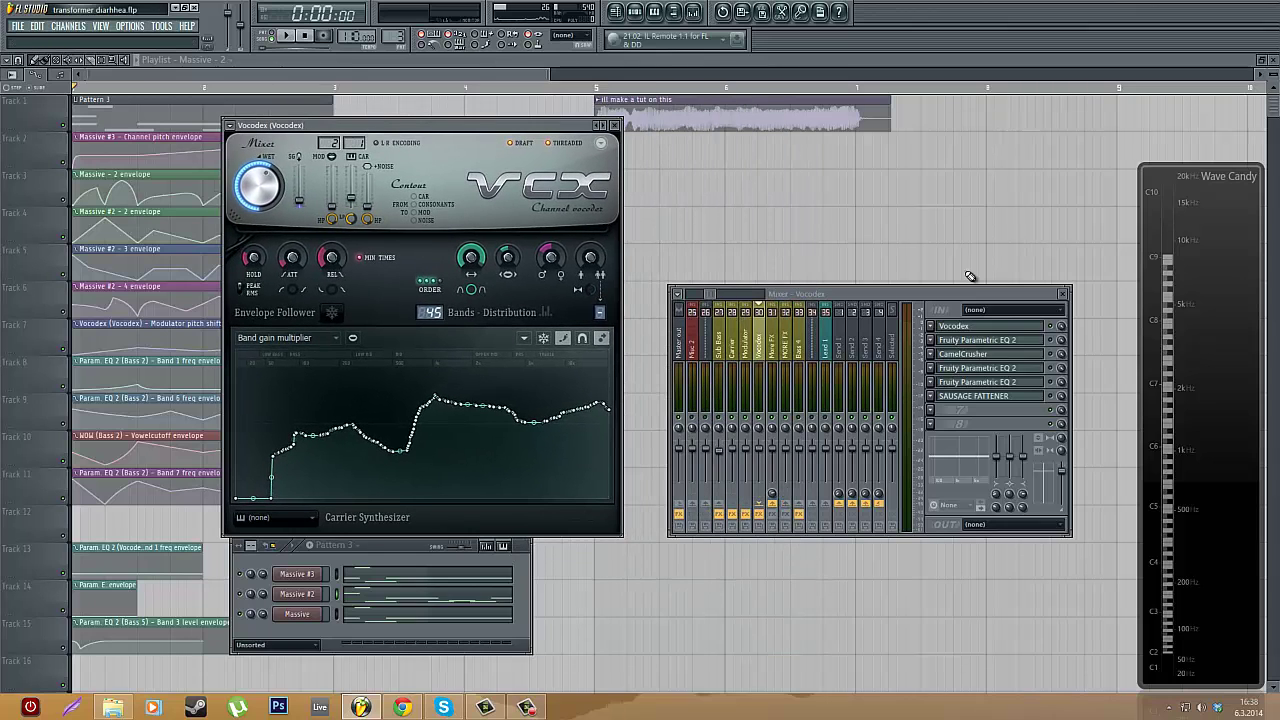
left_click_drag(818, 303, 791, 293)
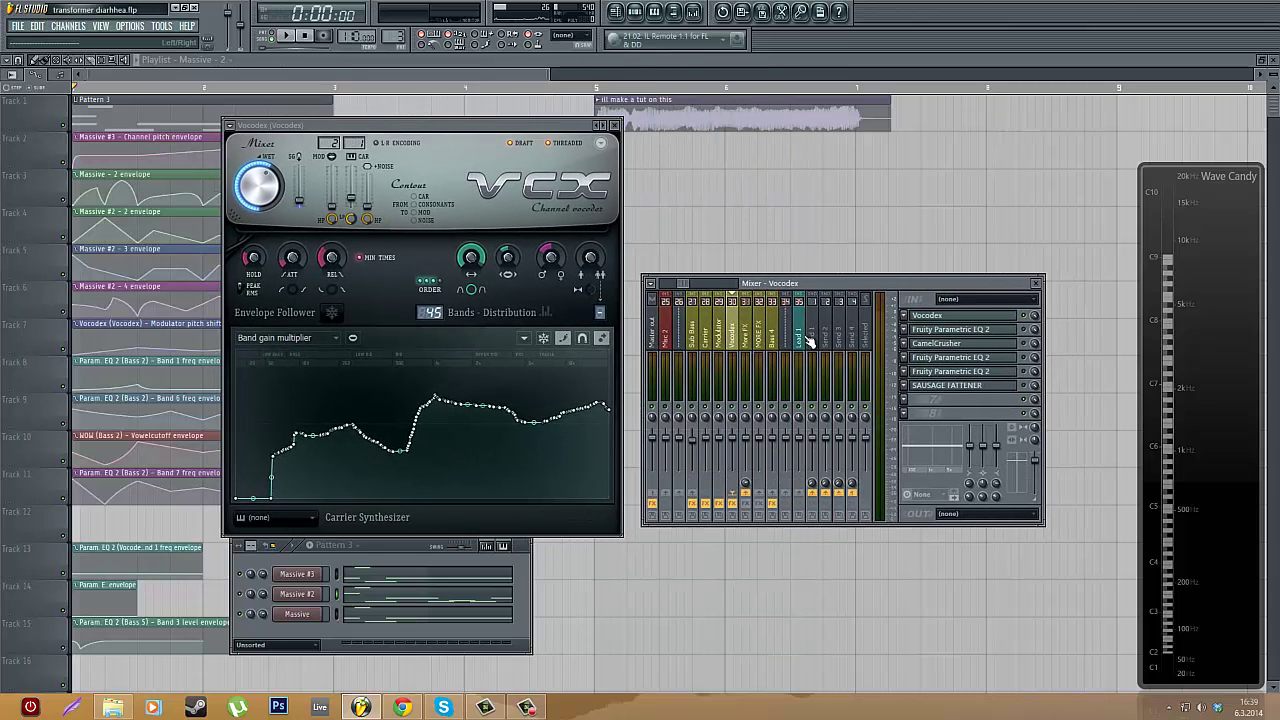
- Check the Carrier and Modulator tracks' sends to the Vocodex track, and route the Modulator to that track only
left_click(708, 343)
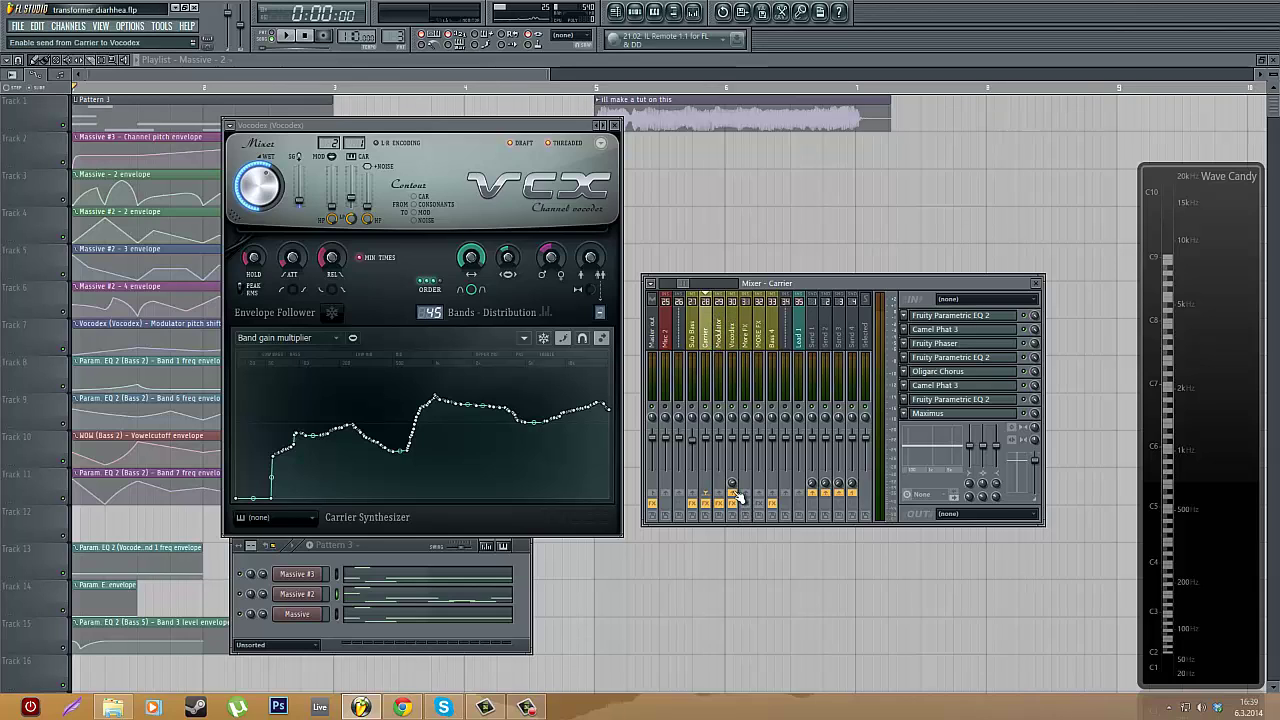
left_click(717, 326)
left_click(706, 334)
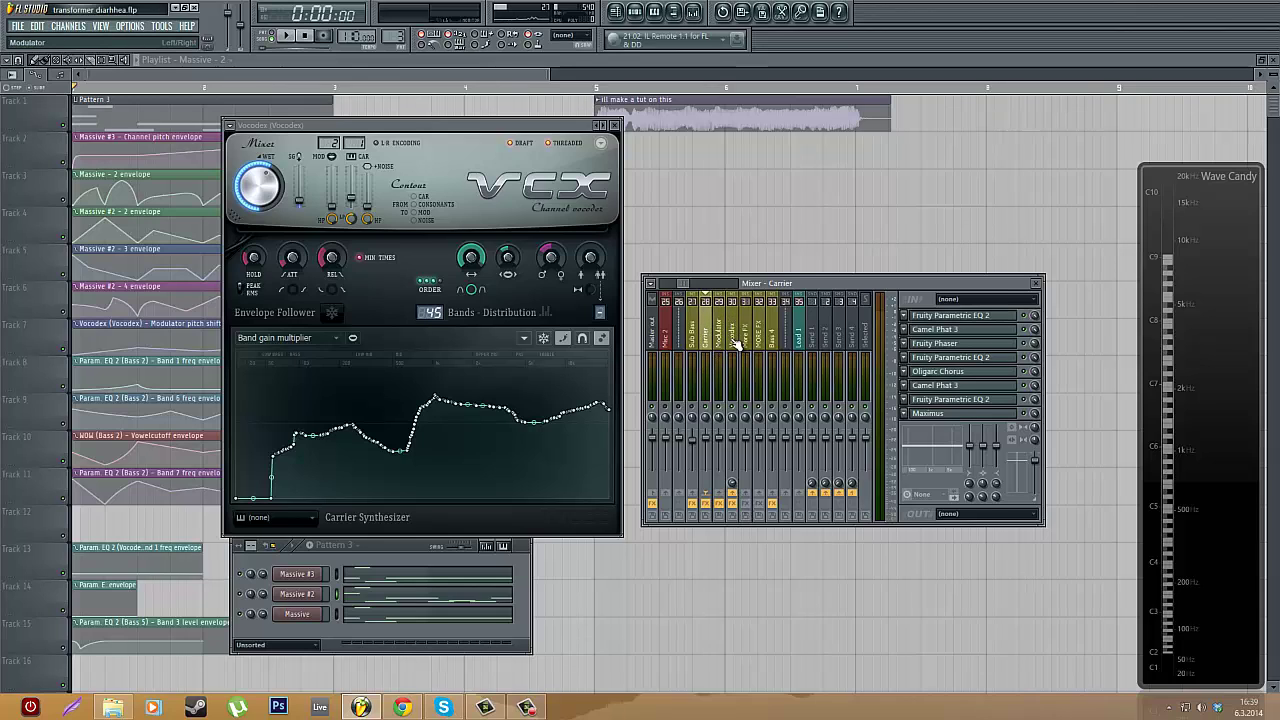
left_click(724, 340)
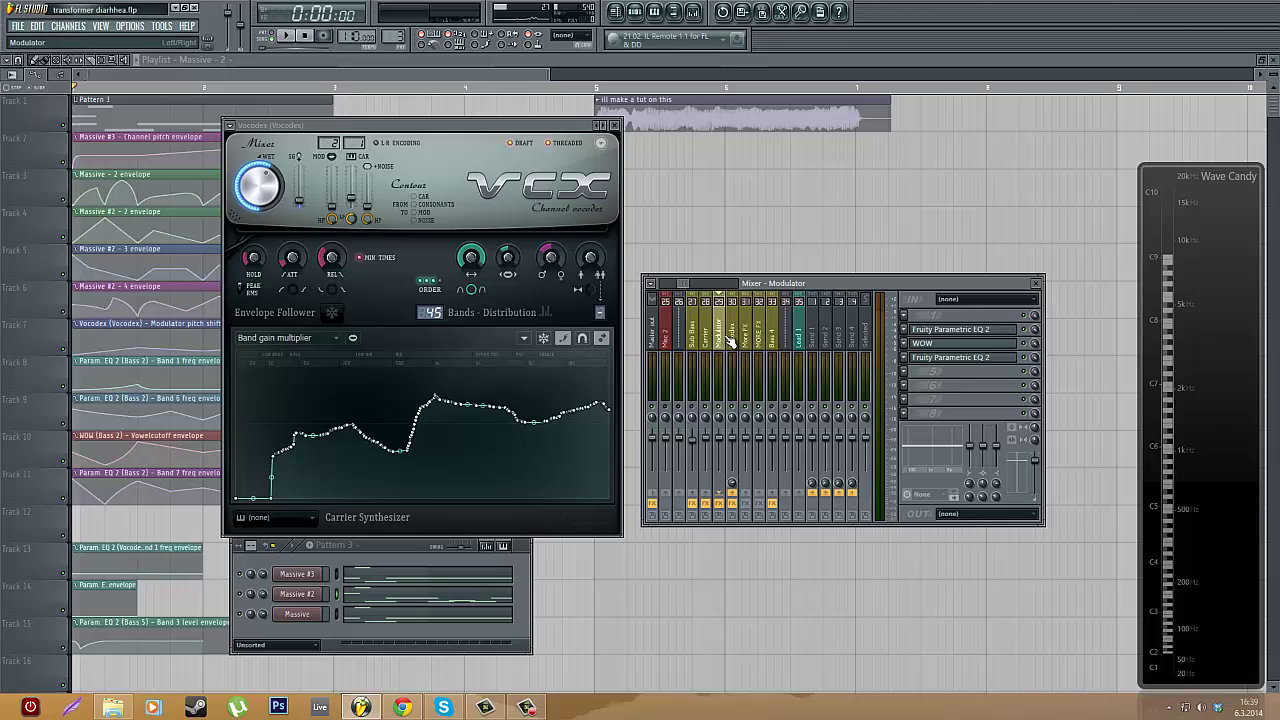
right_click(735, 502)
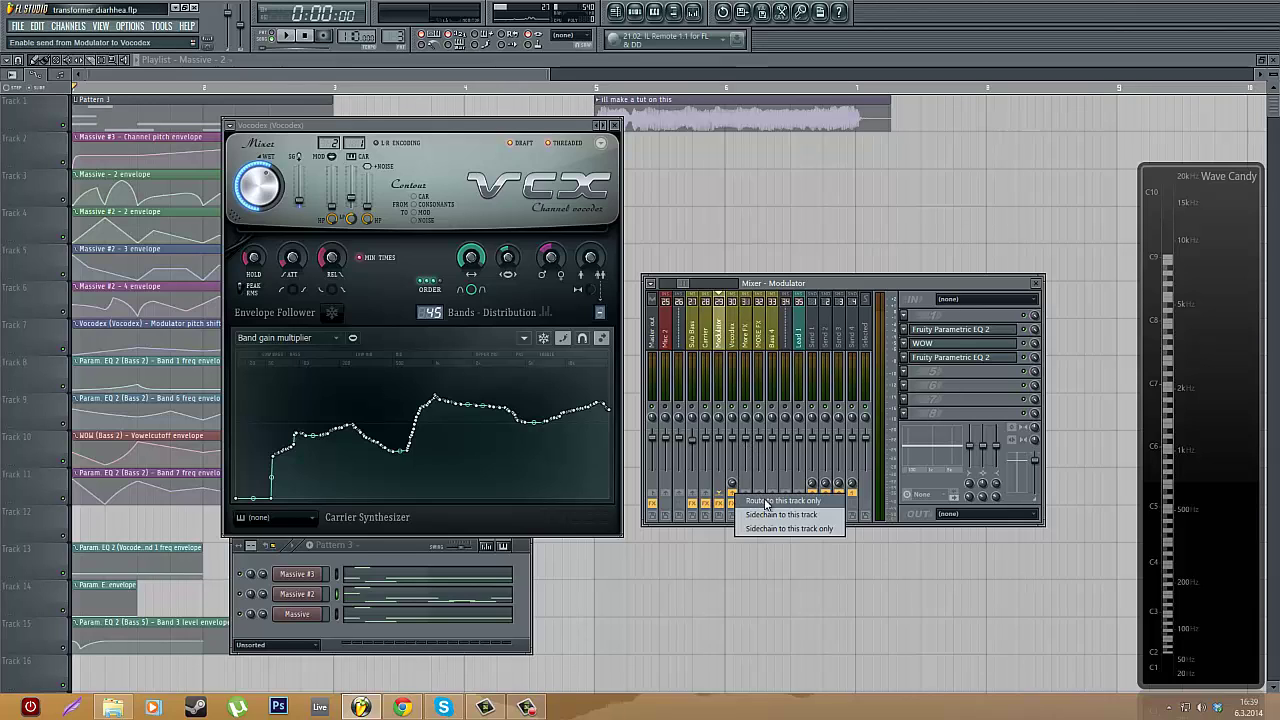
left_click(768, 502)
left_click(705, 340)
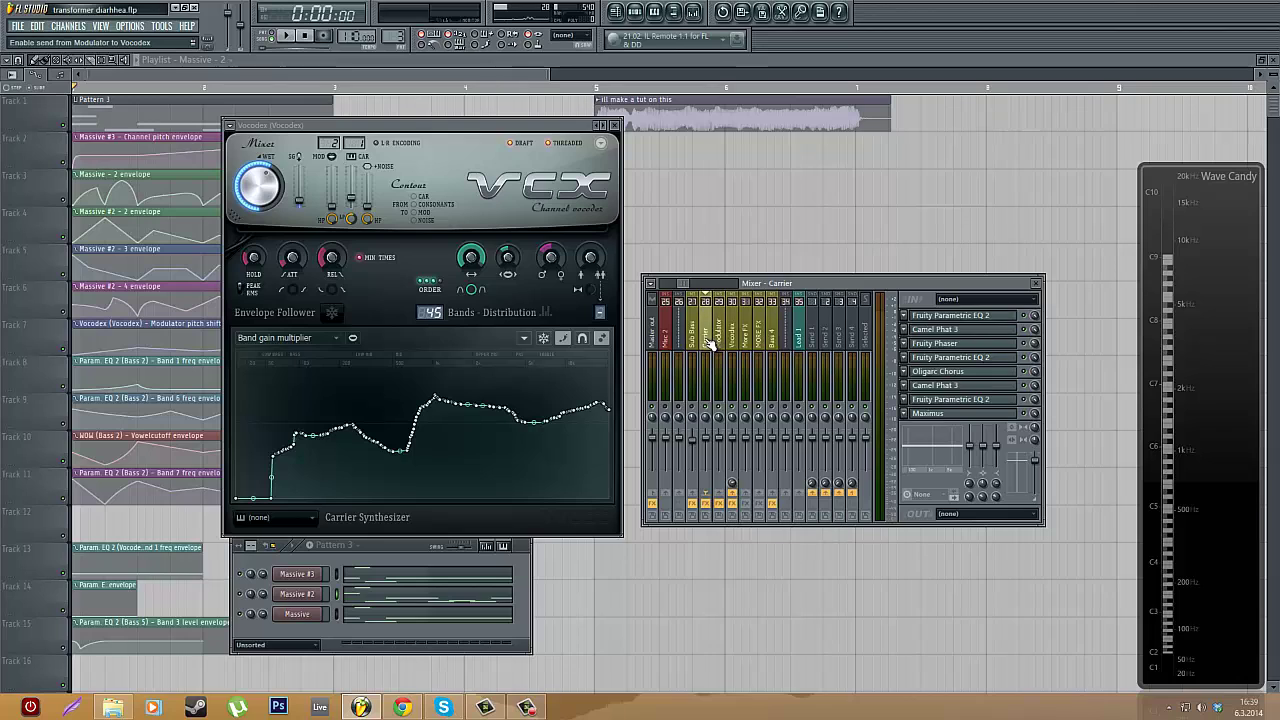
left_click(724, 342)
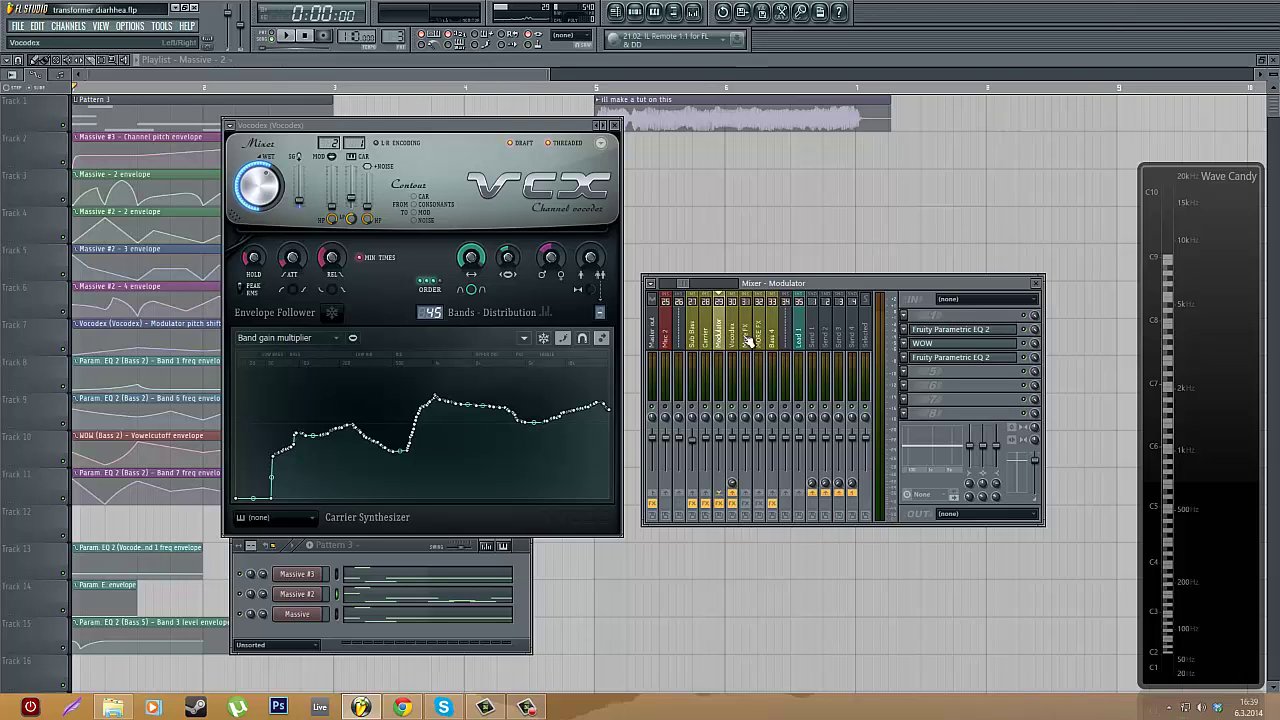
- Review which mixer tracks feed Vocodex's modulator and carrier sidechain inputs
left_click(329, 142)
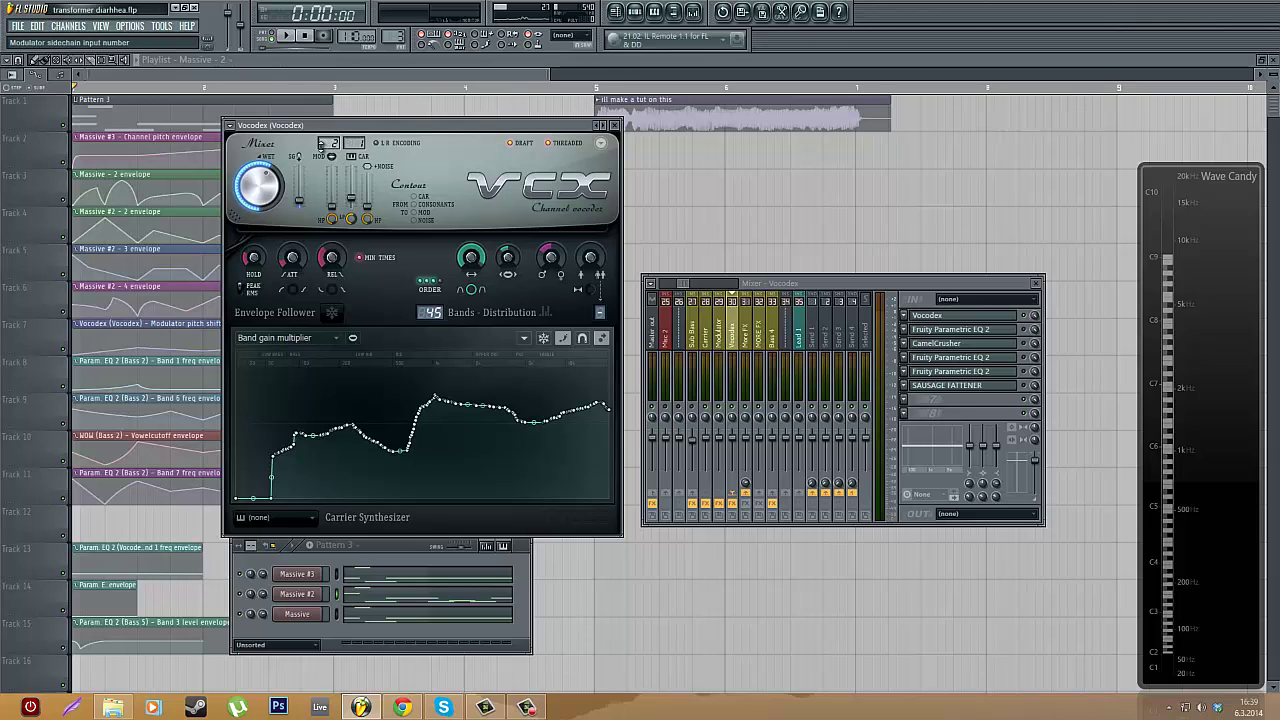
left_click(322, 143)
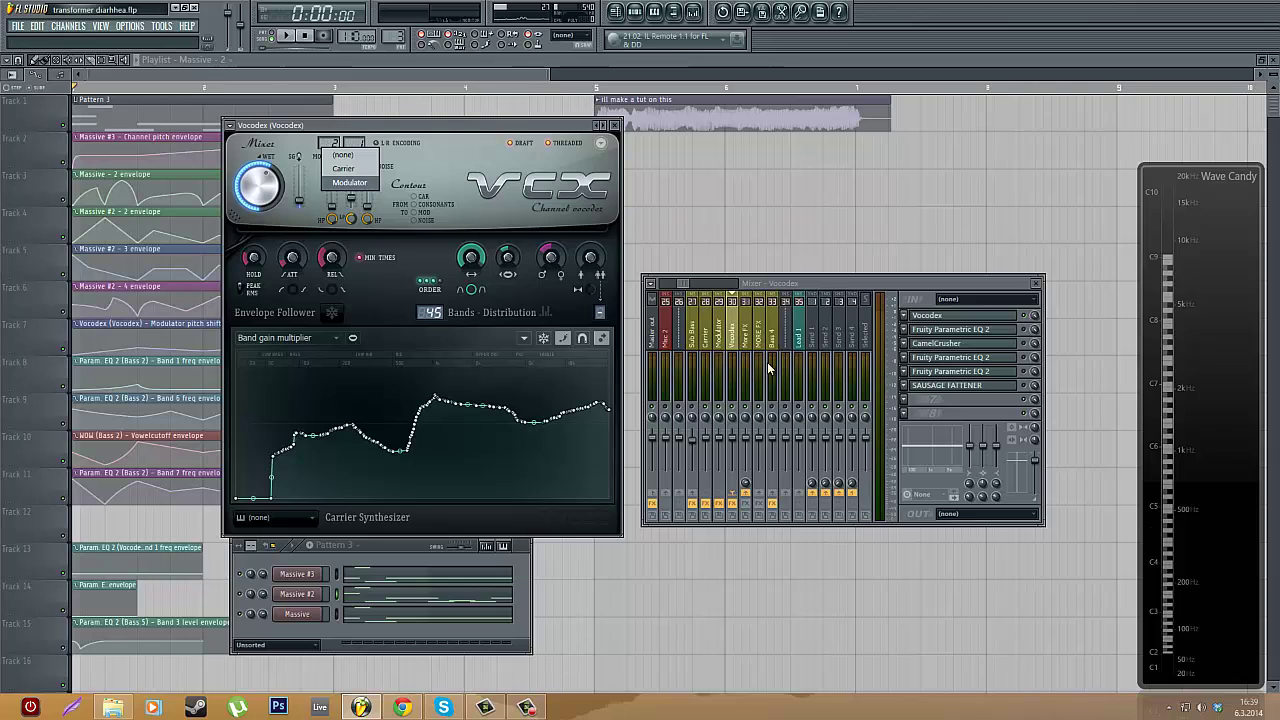
left_click(718, 350)
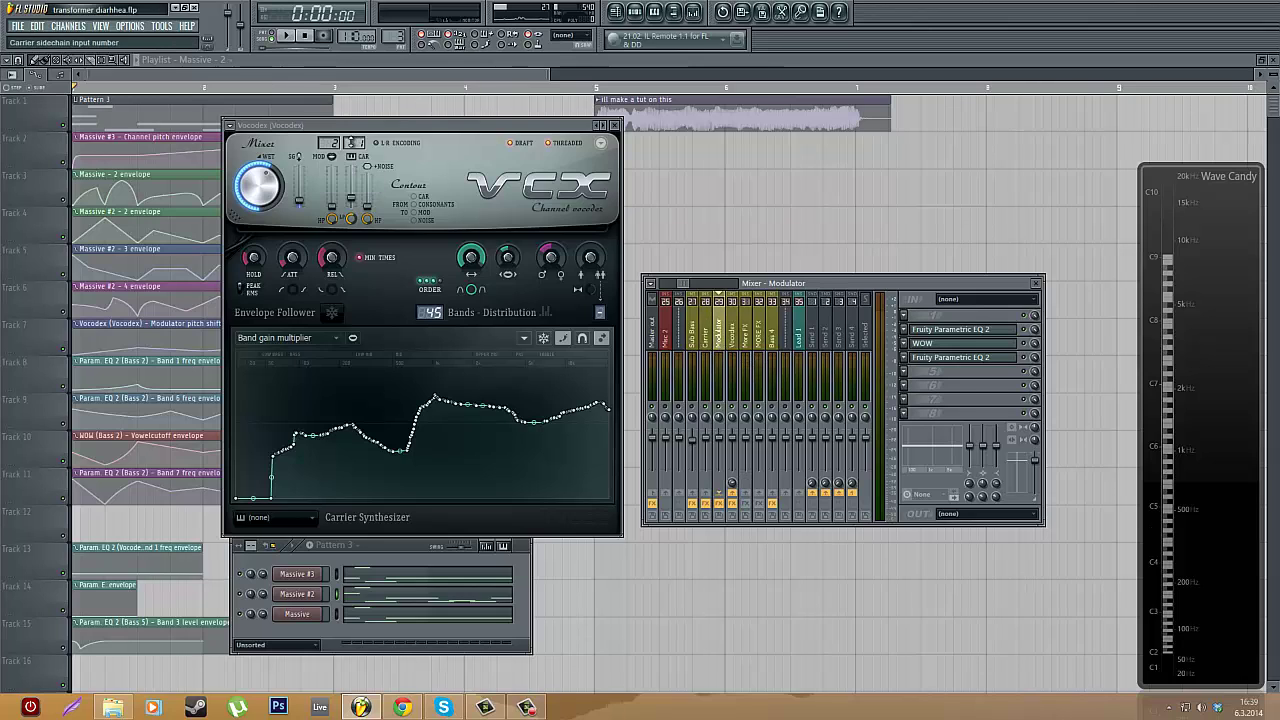
left_click(352, 143)
left_click(390, 164)
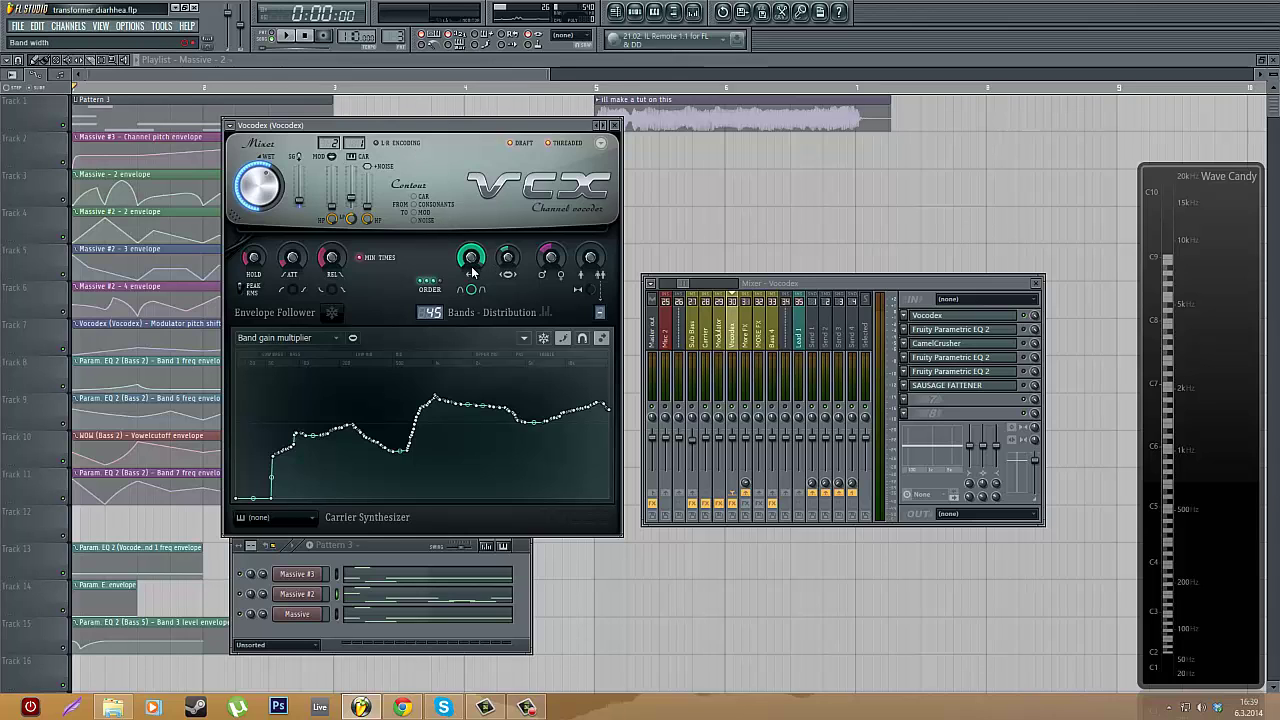
- Move the Vocodex window off the automation clips, try lowering the band width, and play the song briefly
left_click_drag(411, 123, 510, 101)
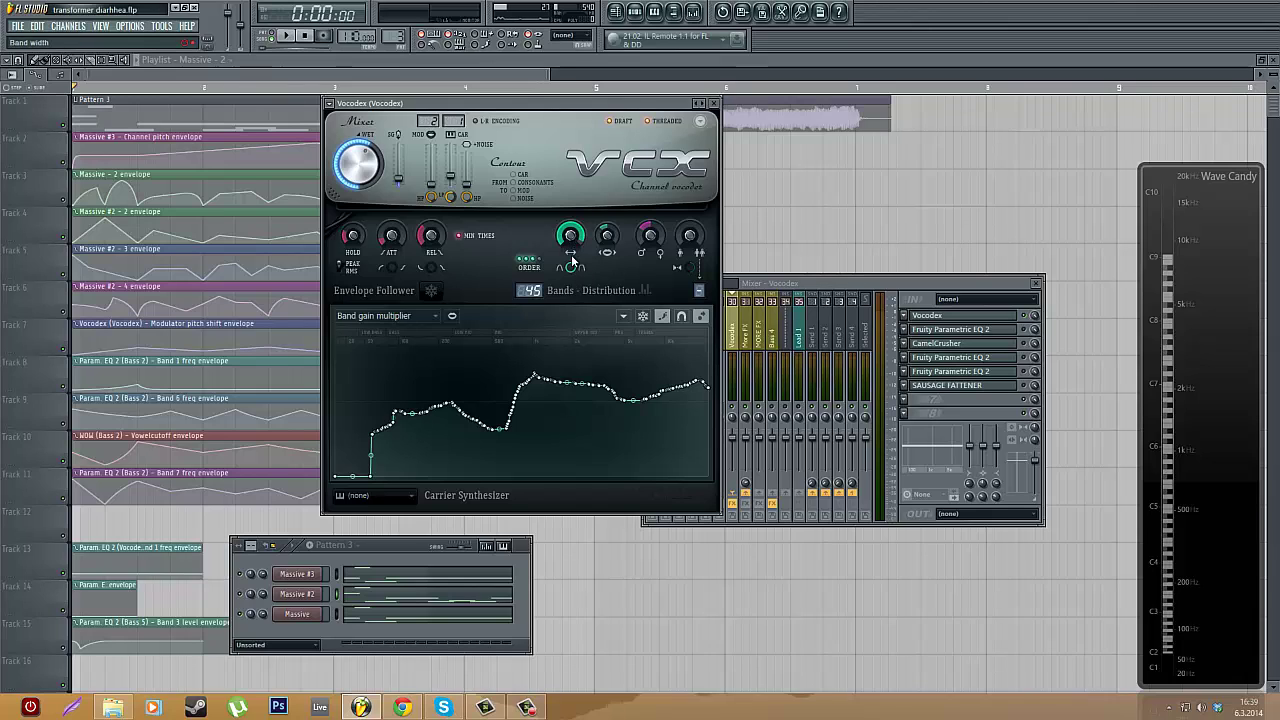
left_click_drag(573, 260, 575, 311)
key("space")
key("space")
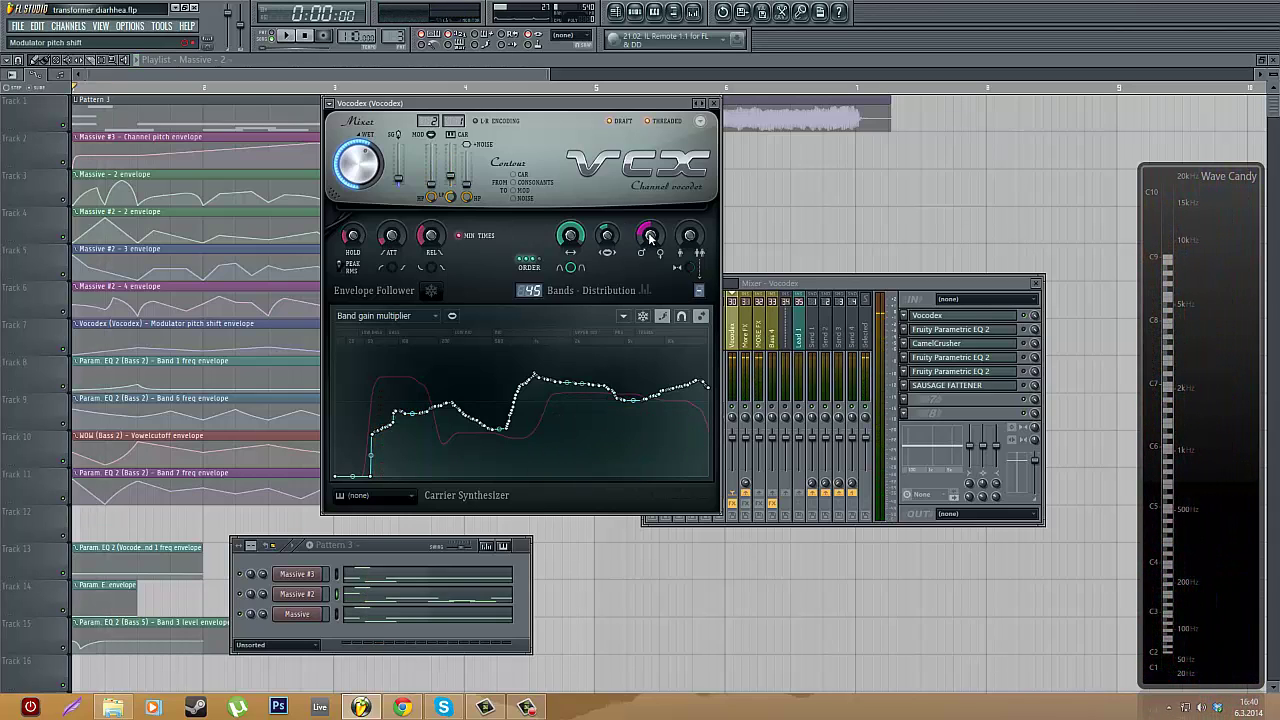
- Display Vocodex's Band width curve, slightly reshape its middle hump near 300 Hz, and play the song
left_click(400, 316)
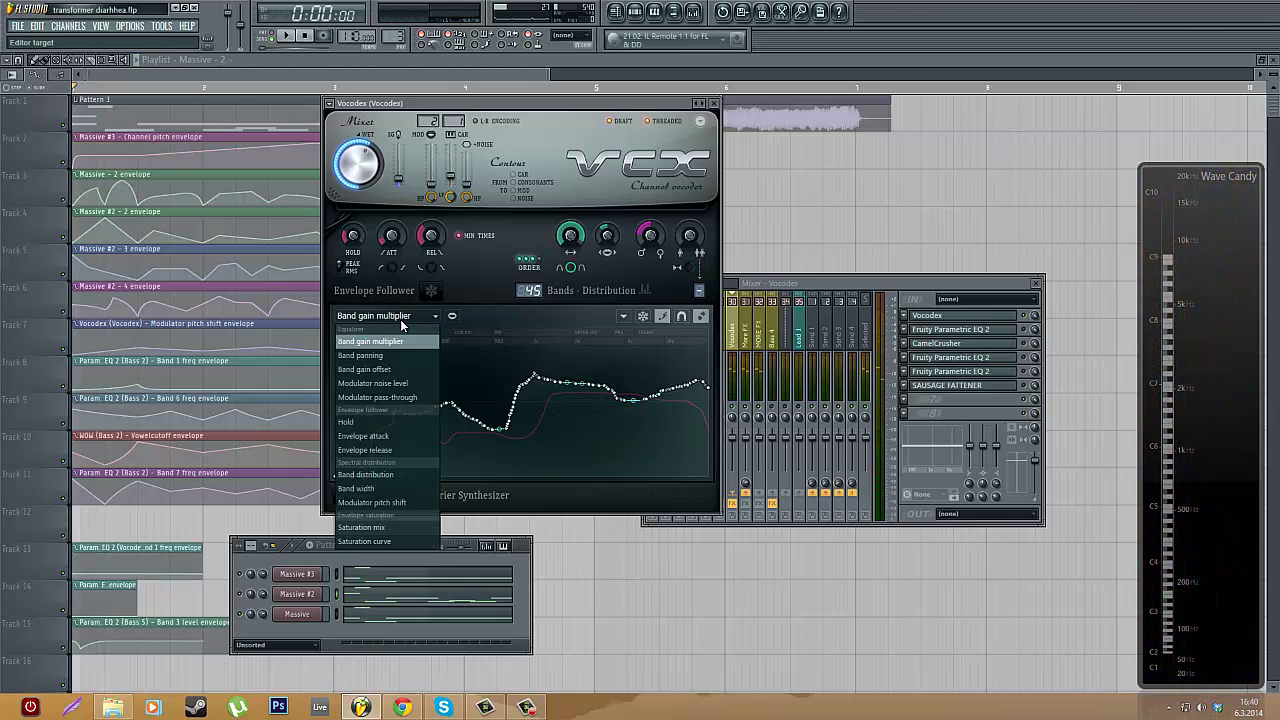
left_click(391, 490)
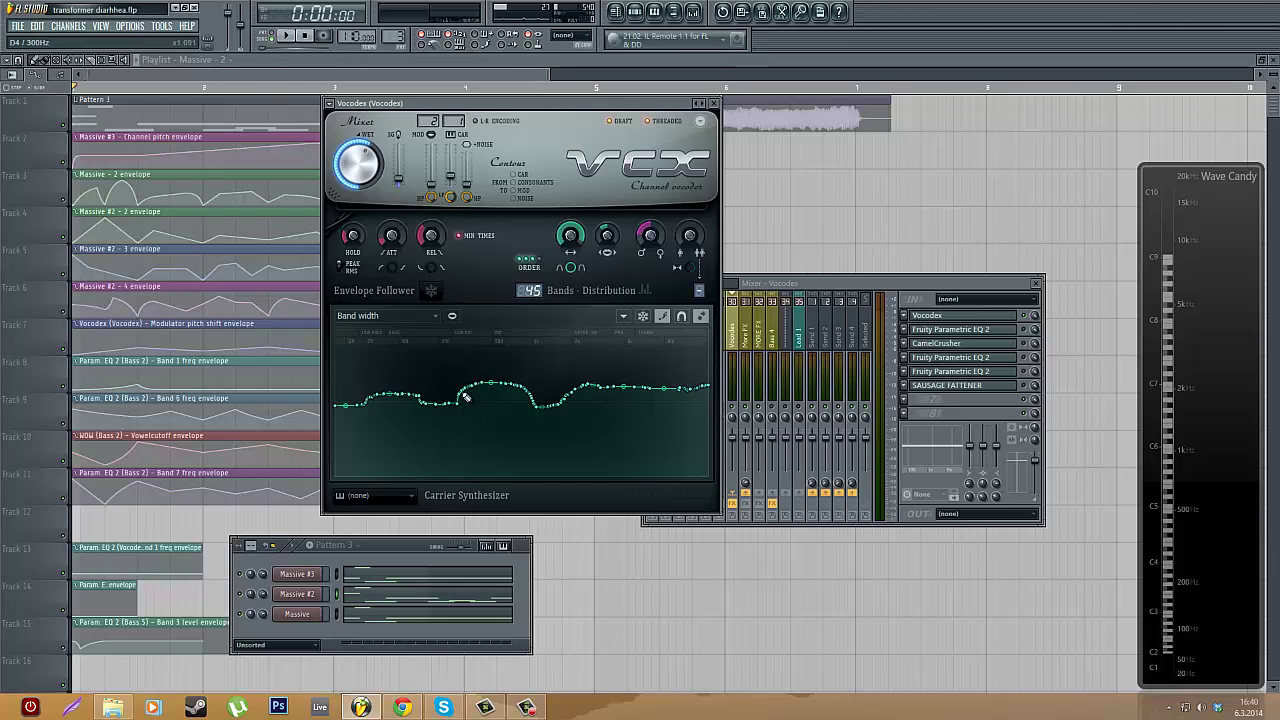
left_click_drag(465, 397, 503, 389)
key("space")
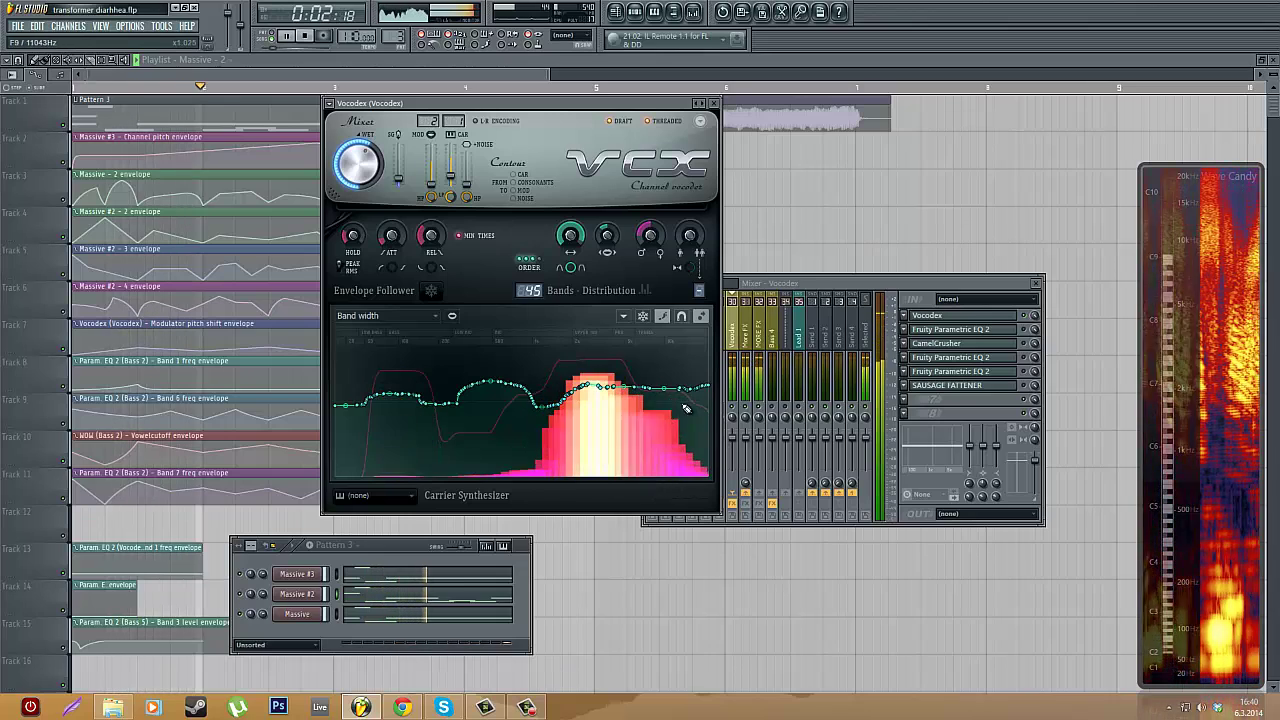
key("space")
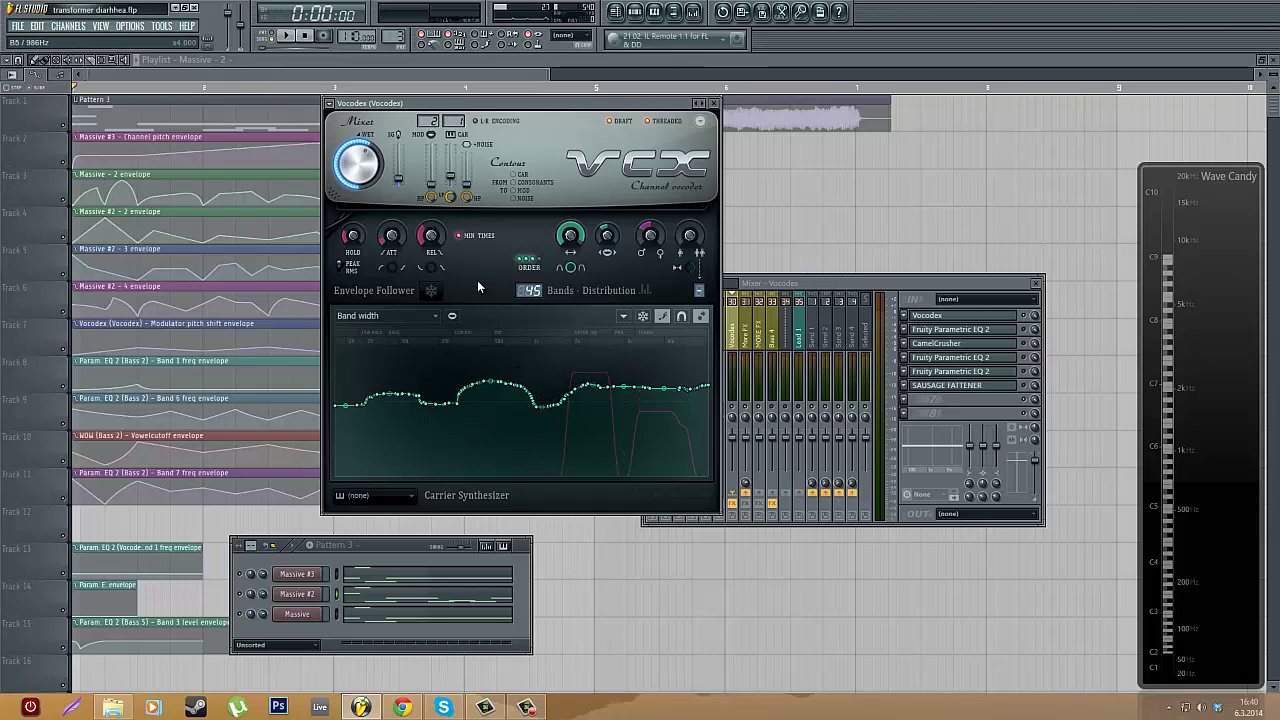
- Display Vocodex's Modulator pitch shift curve and compare filter orders with playback, setting the order to 4
left_click(394, 317)
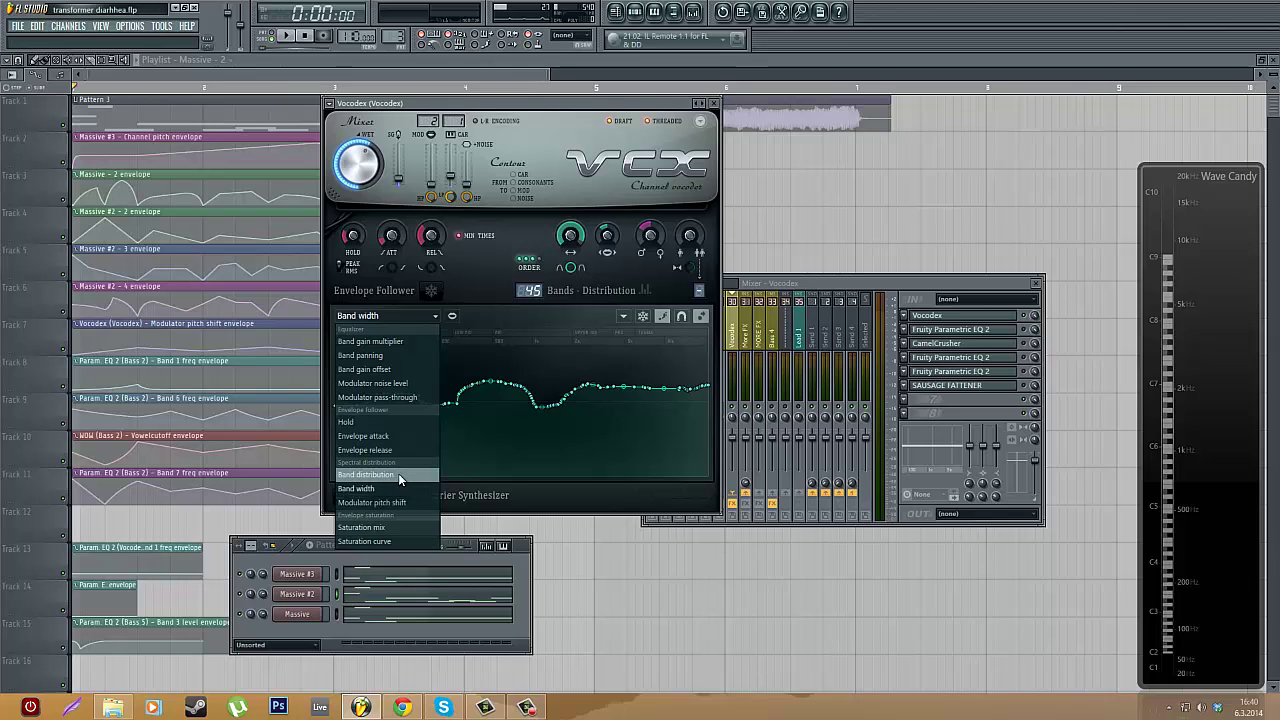
left_click(399, 500)
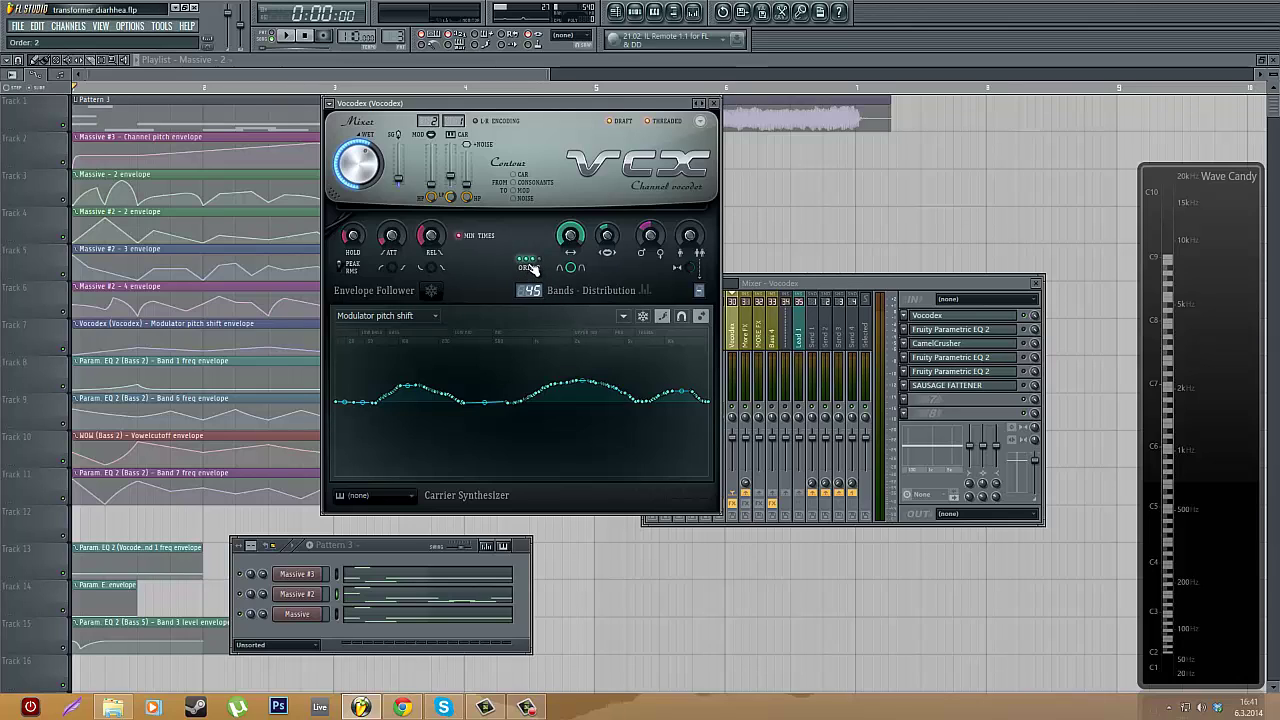
scroll(533, 268, "up", 2)
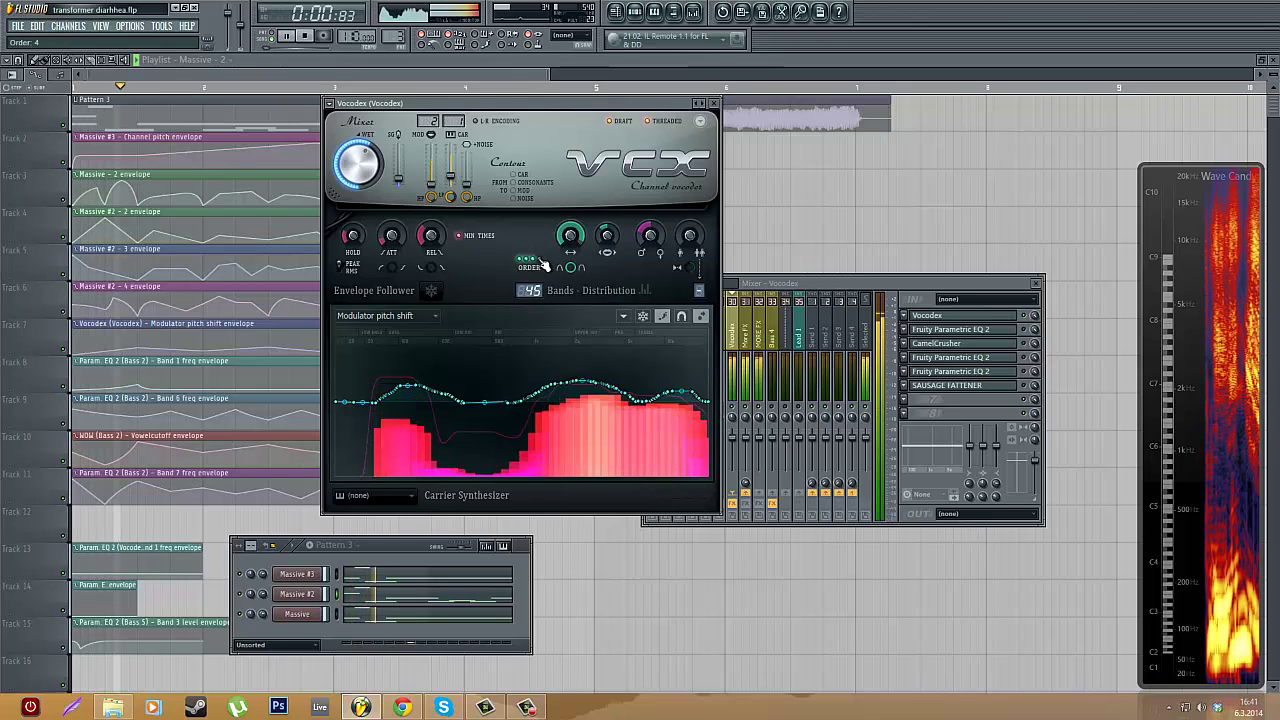
key("space")
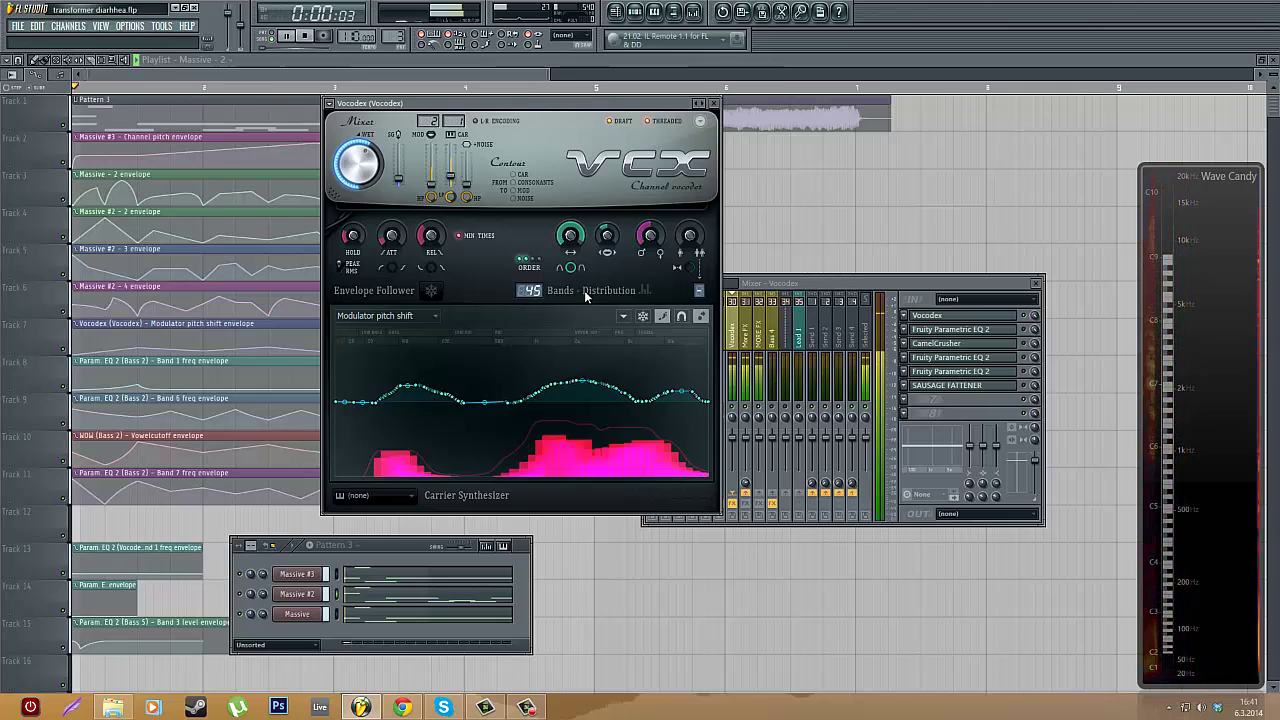
key("space")
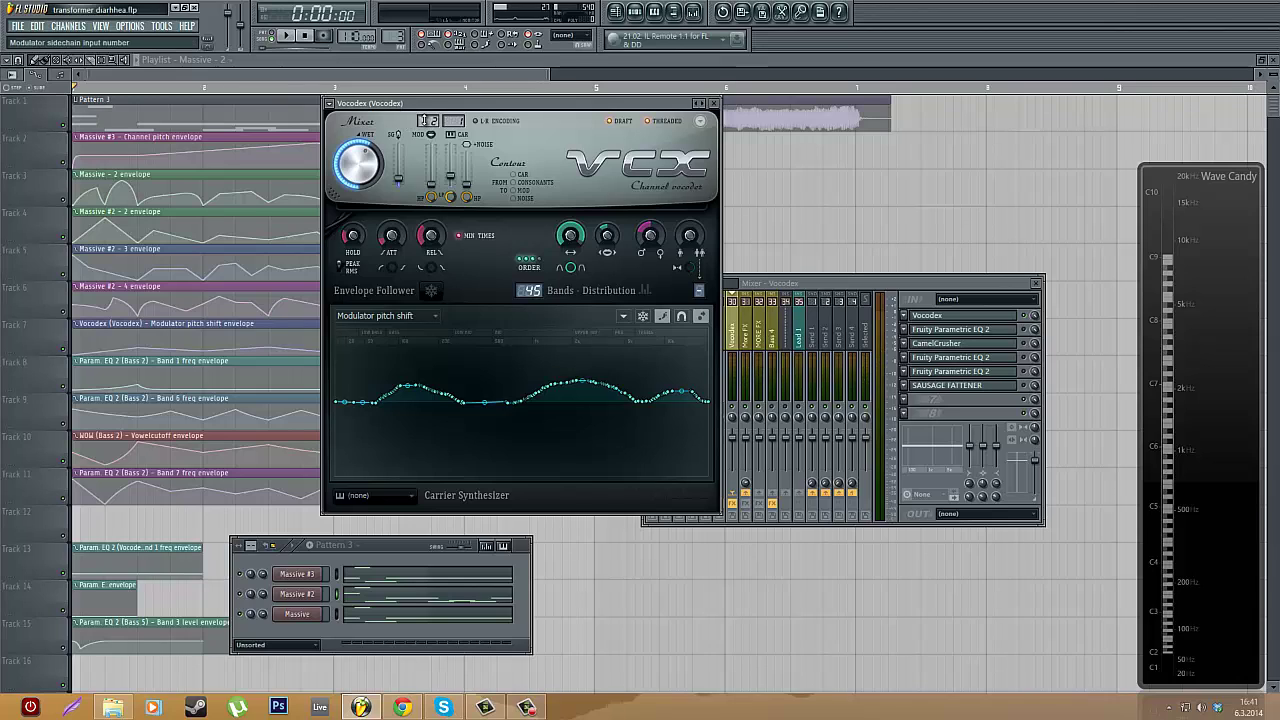
scroll(432, 119, "up", 2)
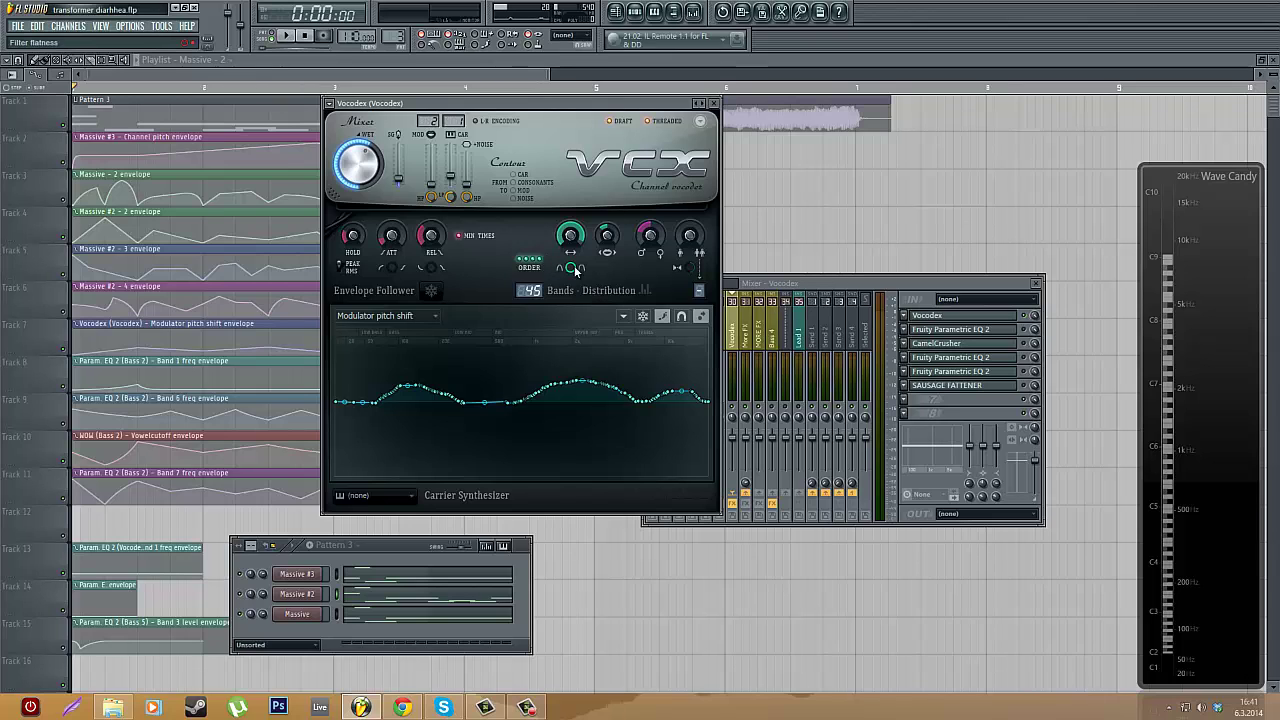
key("space")
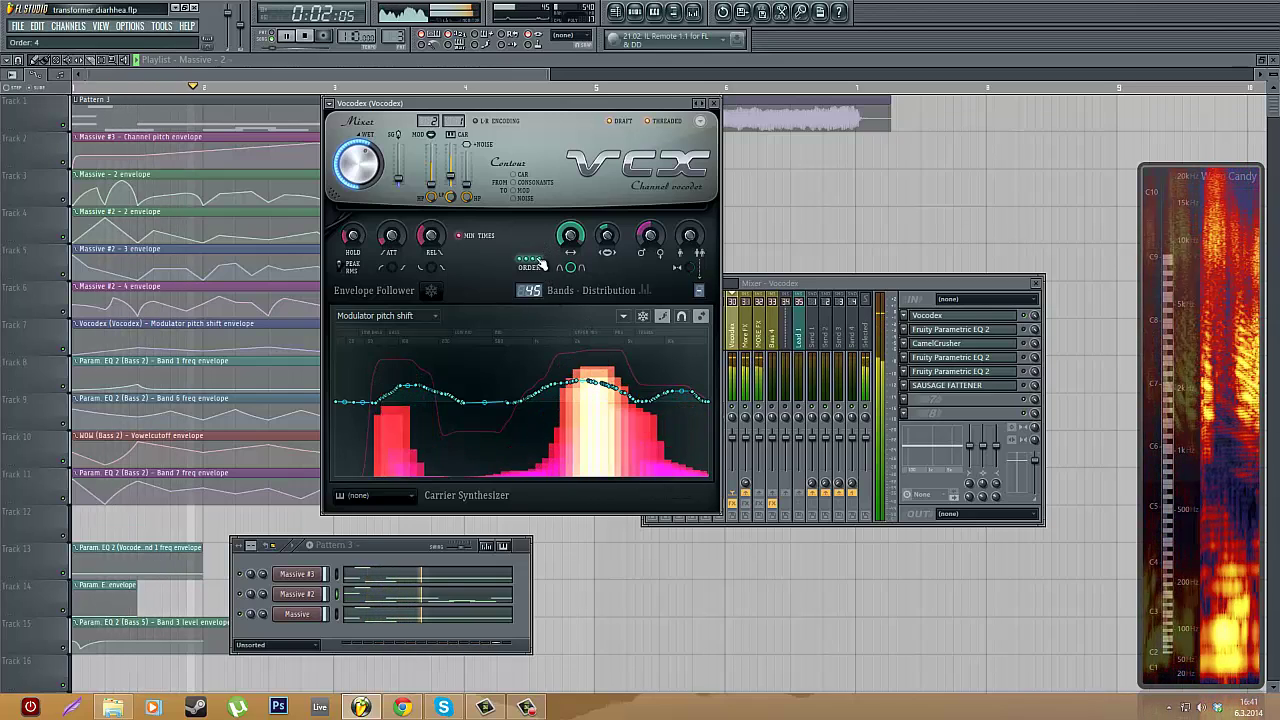
- Compare Vocodex's filter order 1 with playback, return the order to 4, and move the mixer clear of the Vocodex window
key("space")
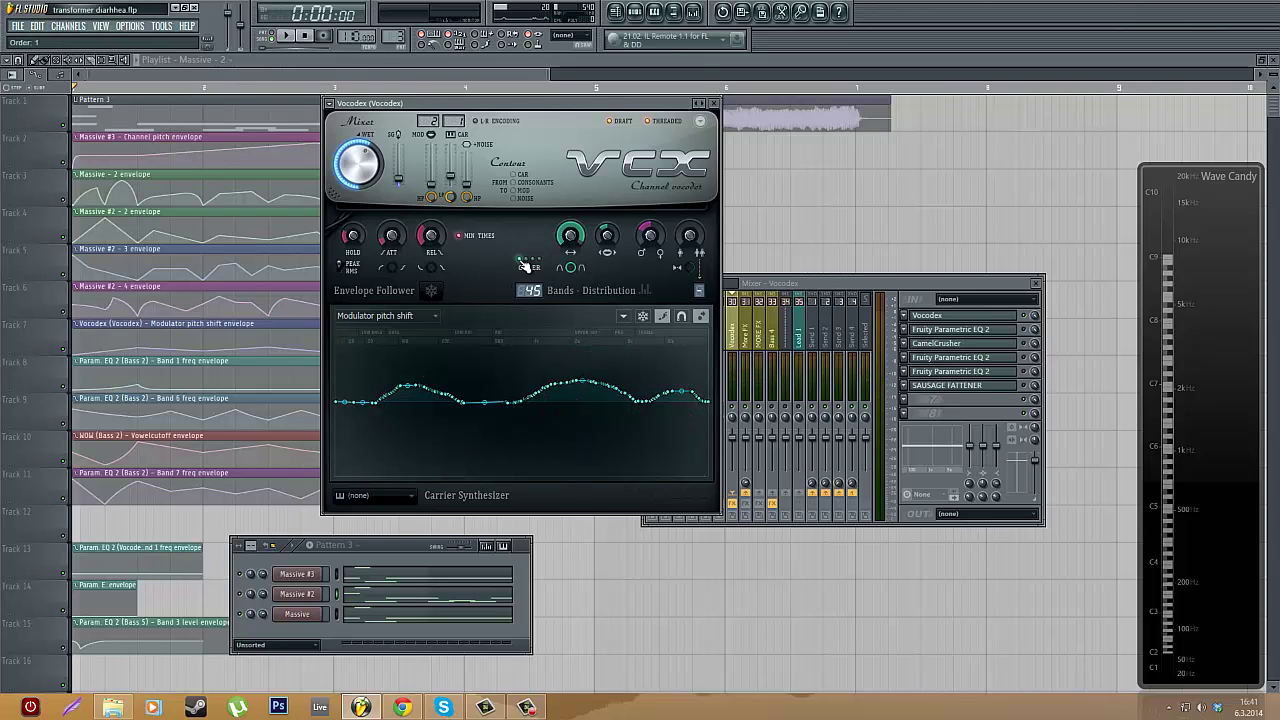
key("space")
key("space")
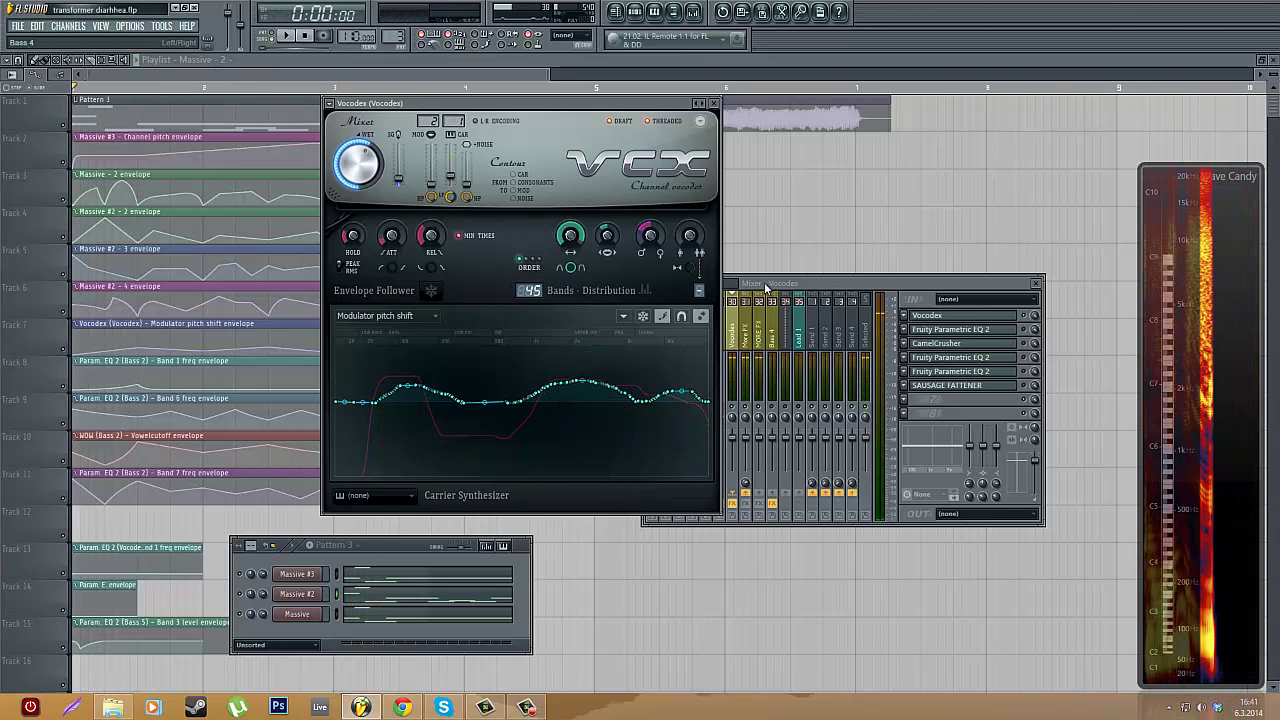
left_click(790, 340)
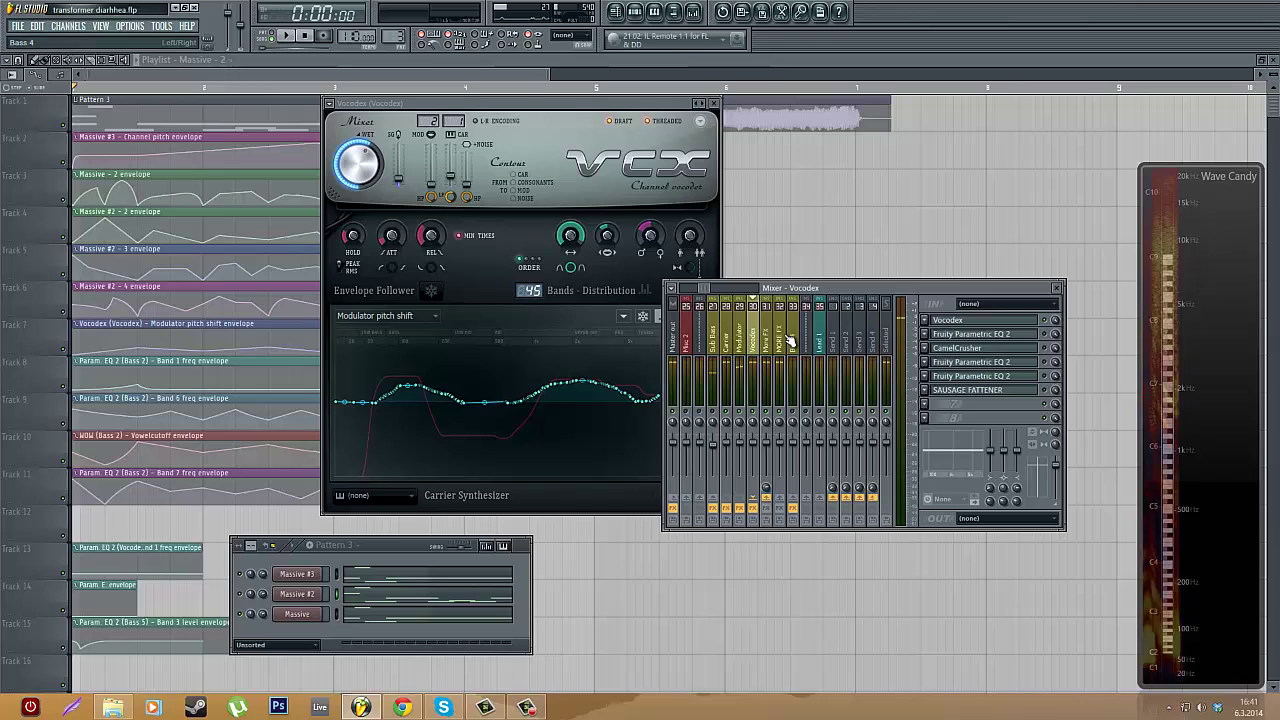
left_click(537, 265)
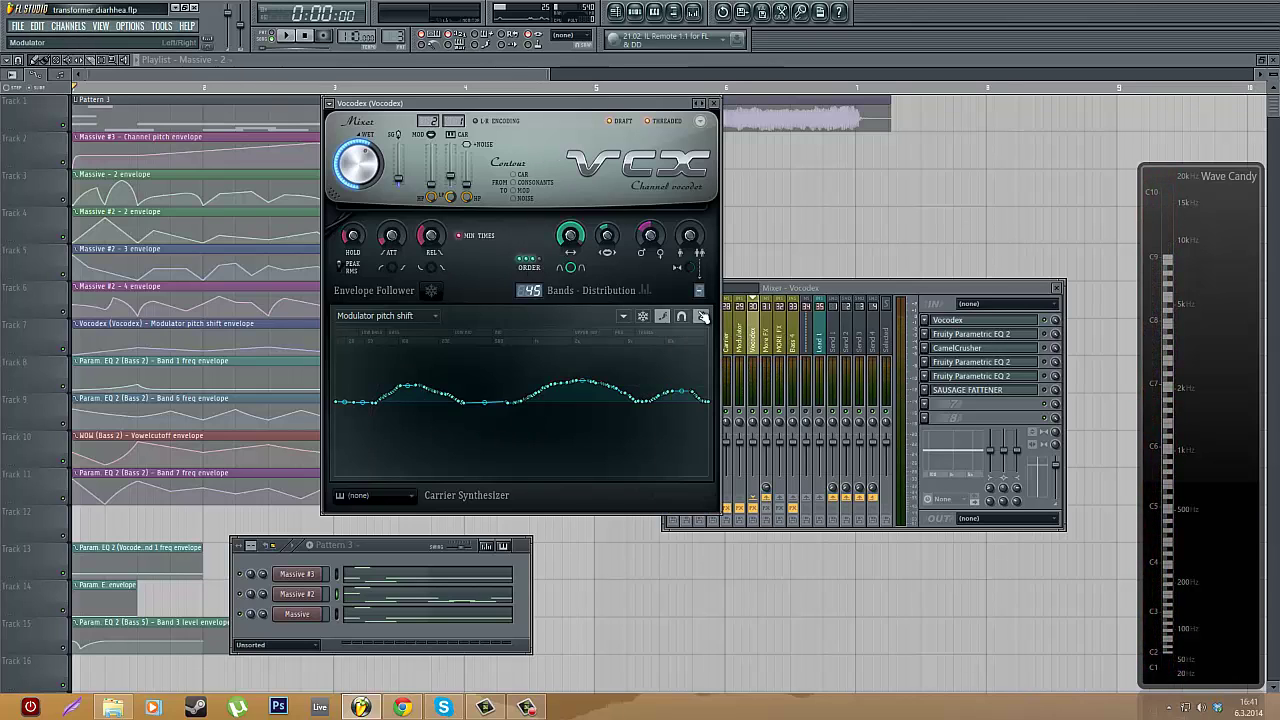
left_click_drag(864, 292, 862, 276)
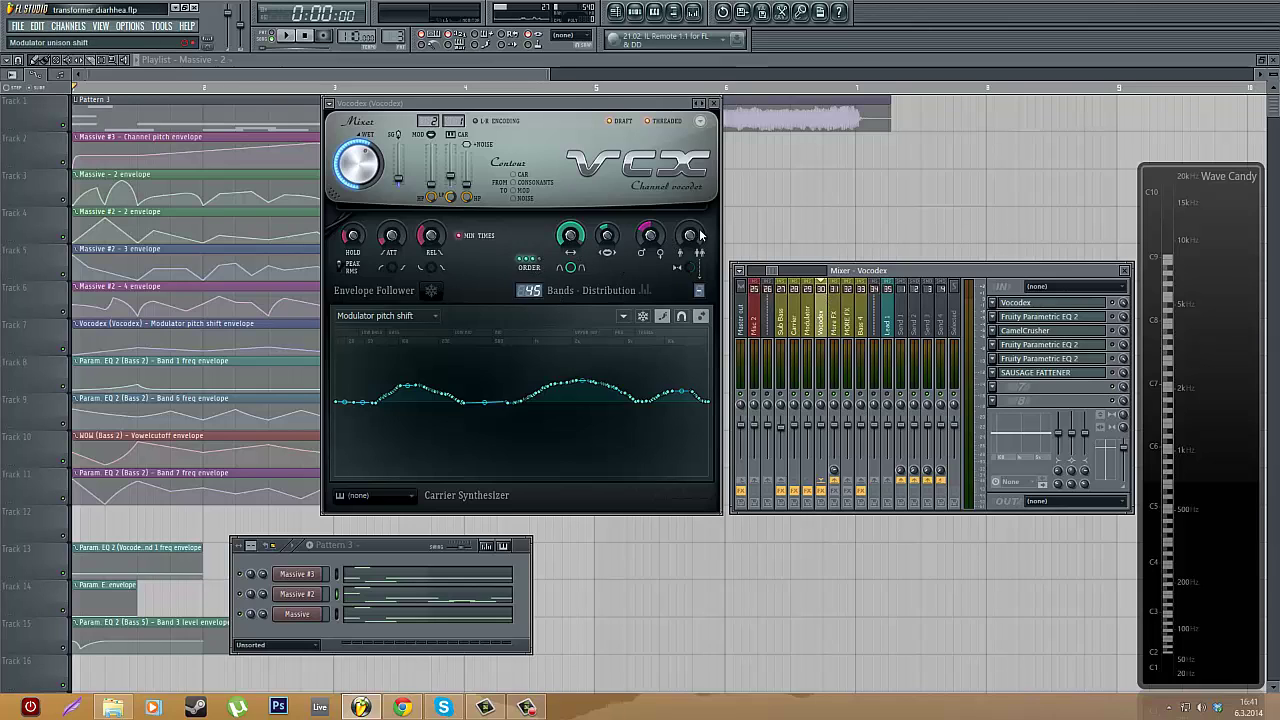
- Display Vocodex's Band gain multiplier curve, close the plugin, and play the song briefly
left_click(410, 317)
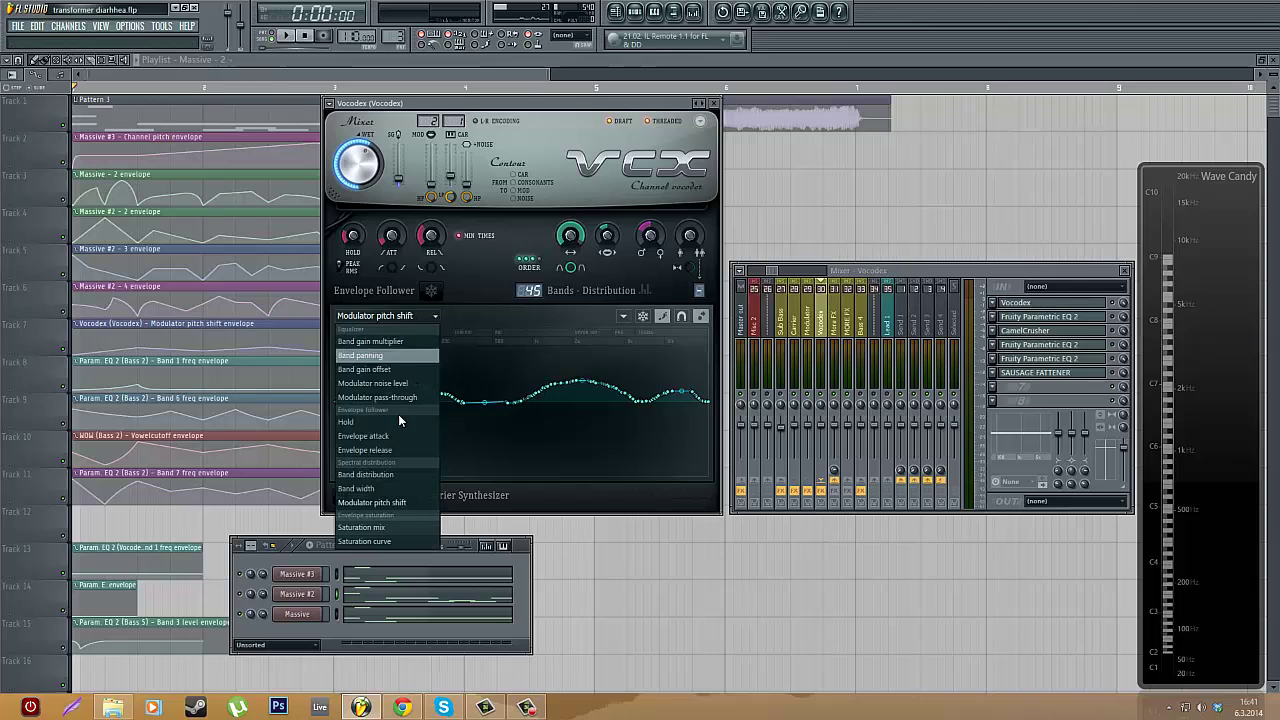
left_click(382, 344)
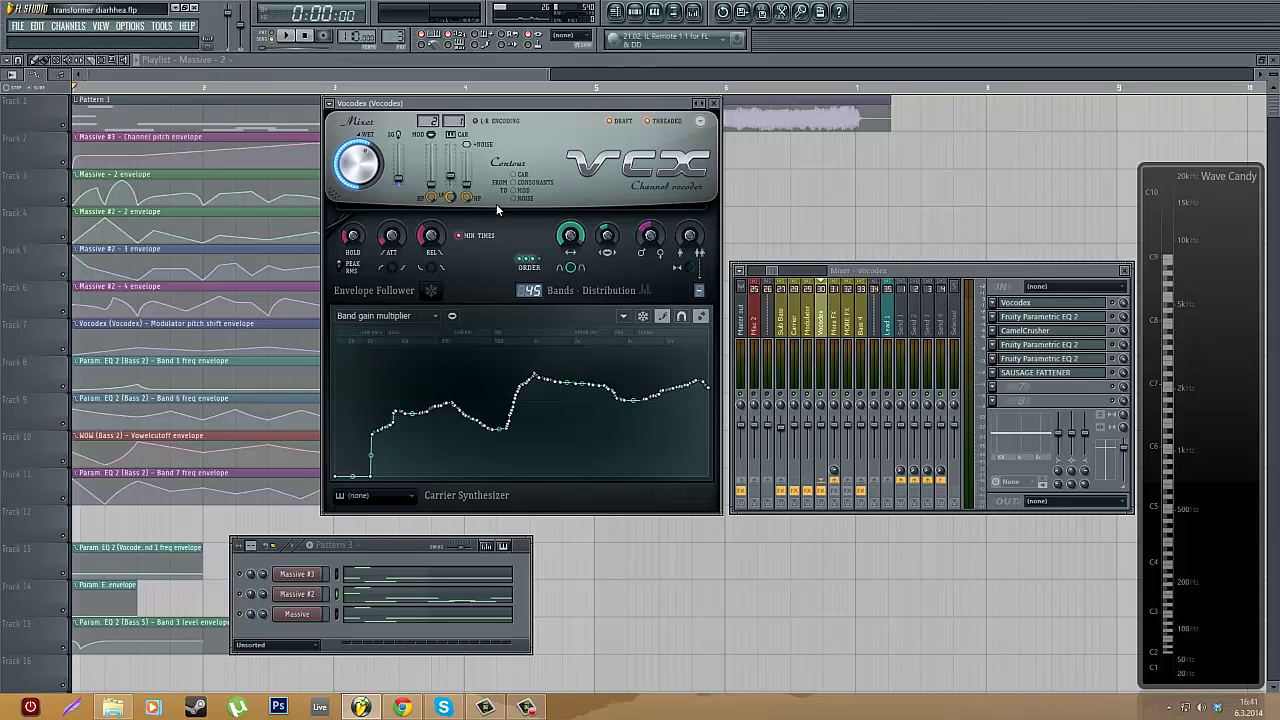
left_click(714, 104)
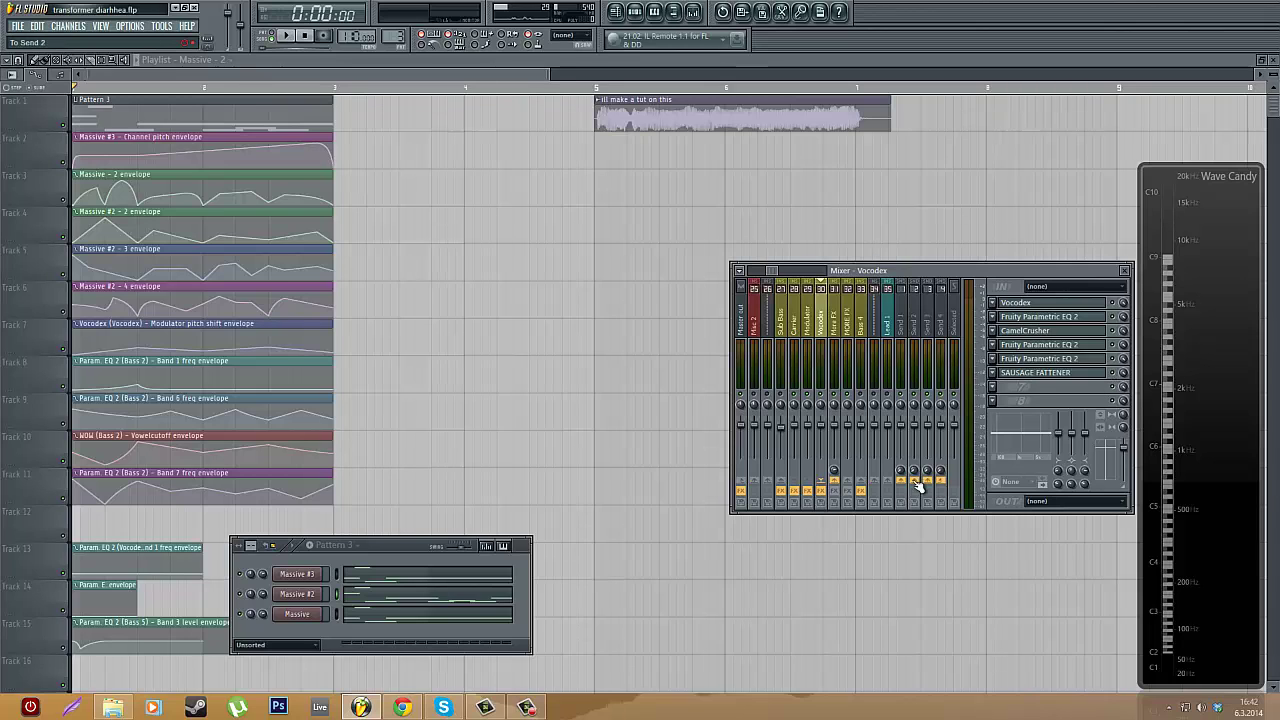
key("space")
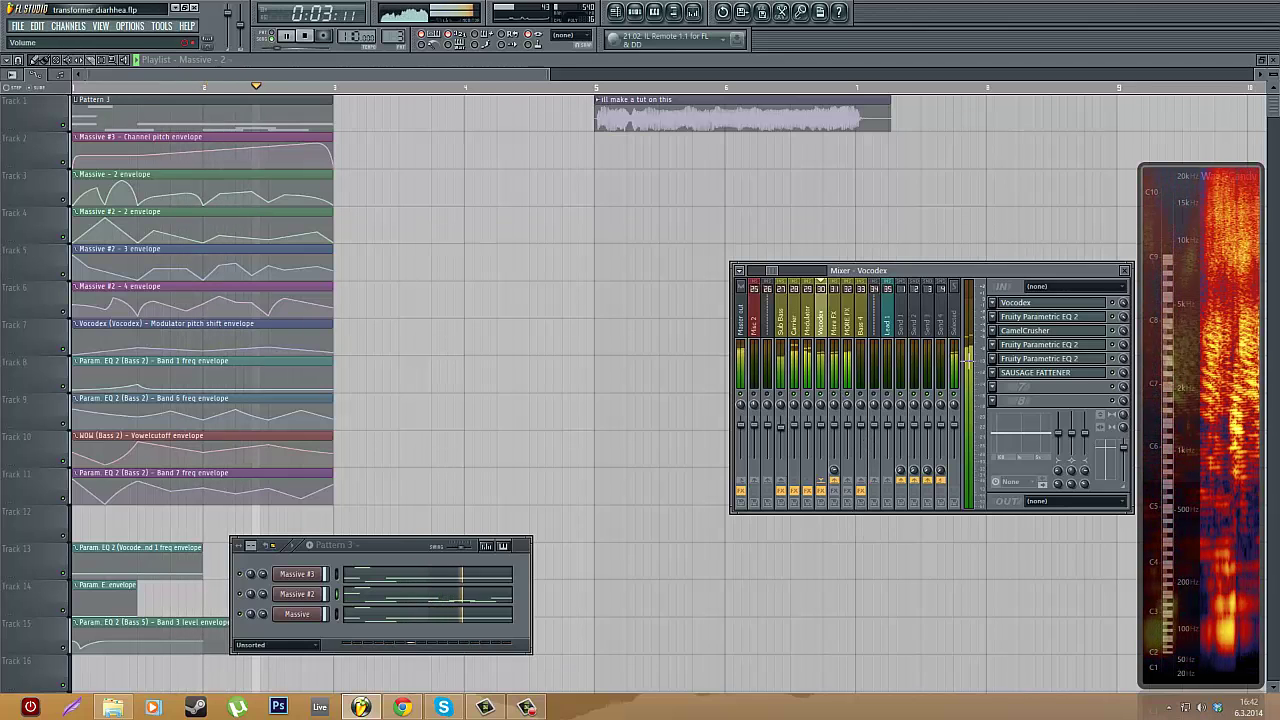
key("space")
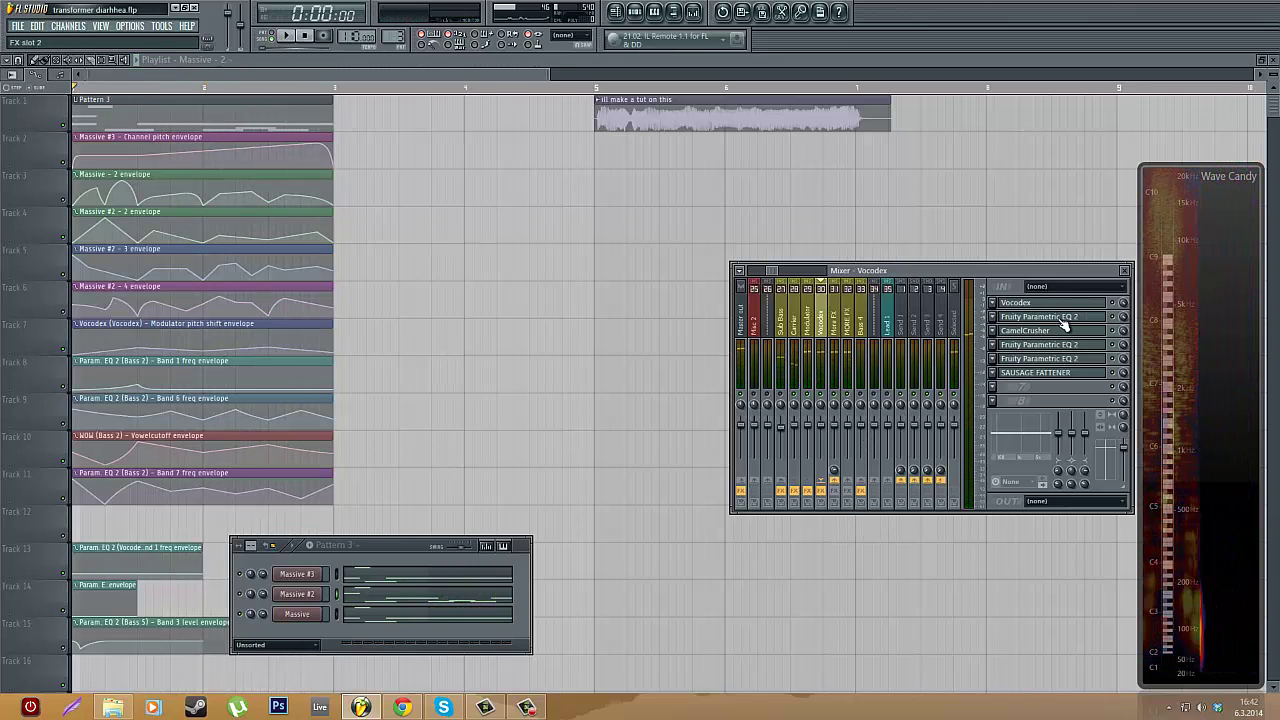
- Examine the first Fruity Parametric EQ 2 on the Vocodex track during playback and move its window beside the mixer
left_click(1063, 317)
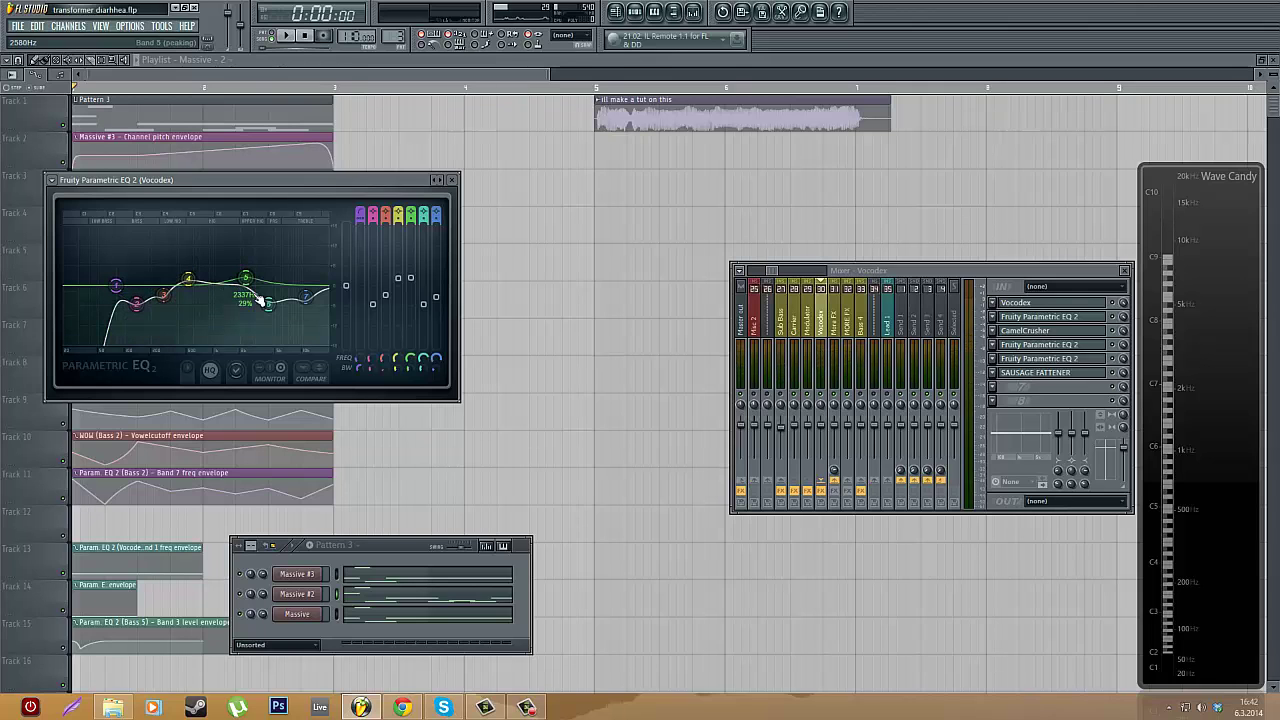
key("space")
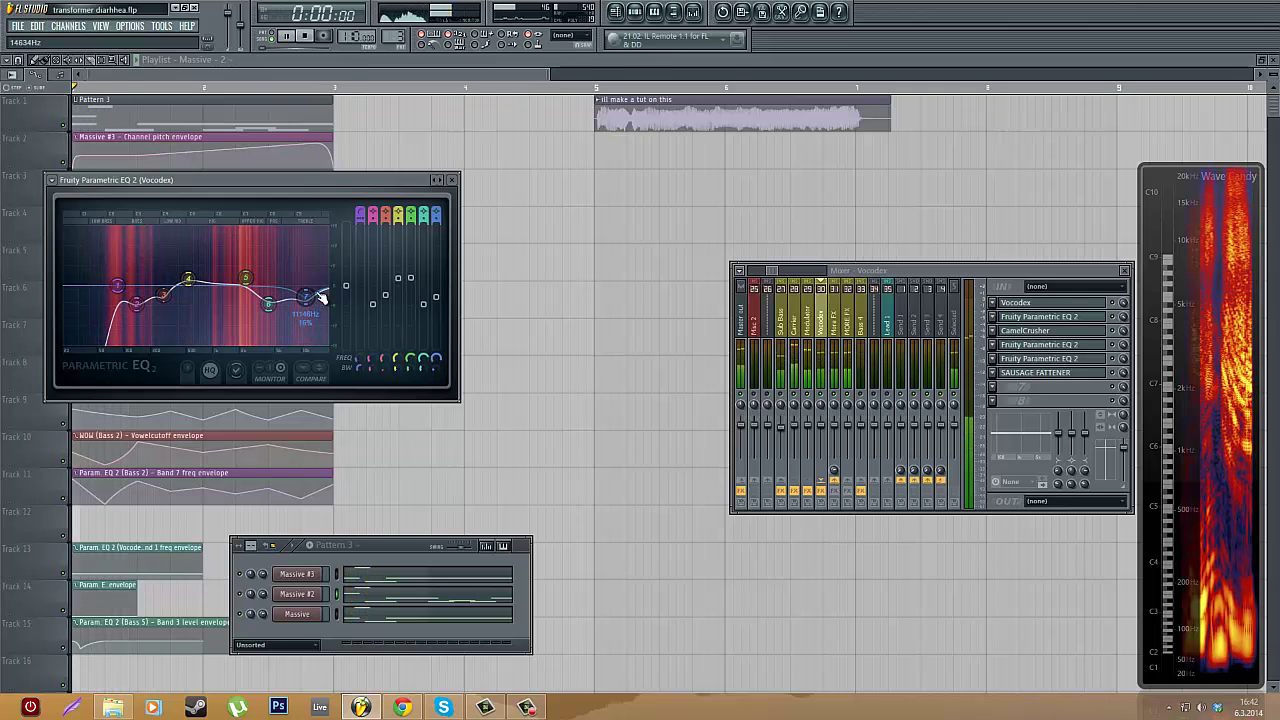
key("space")
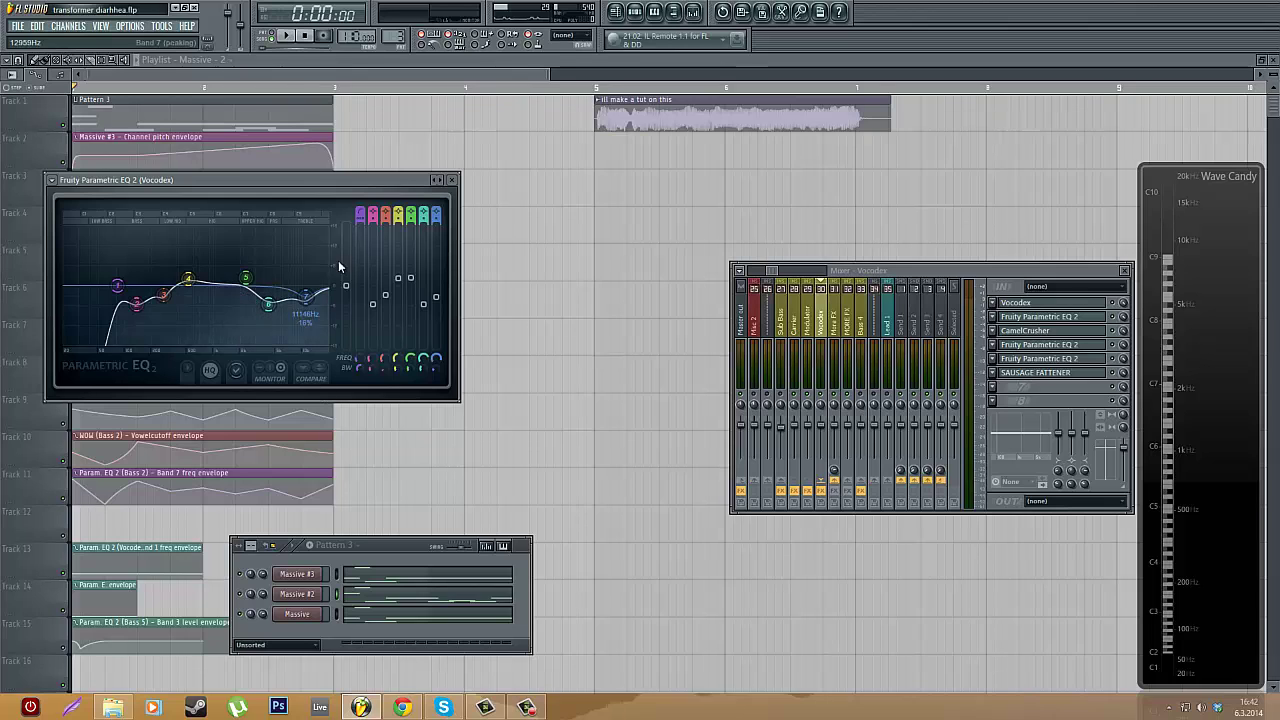
left_click_drag(242, 180, 510, 291)
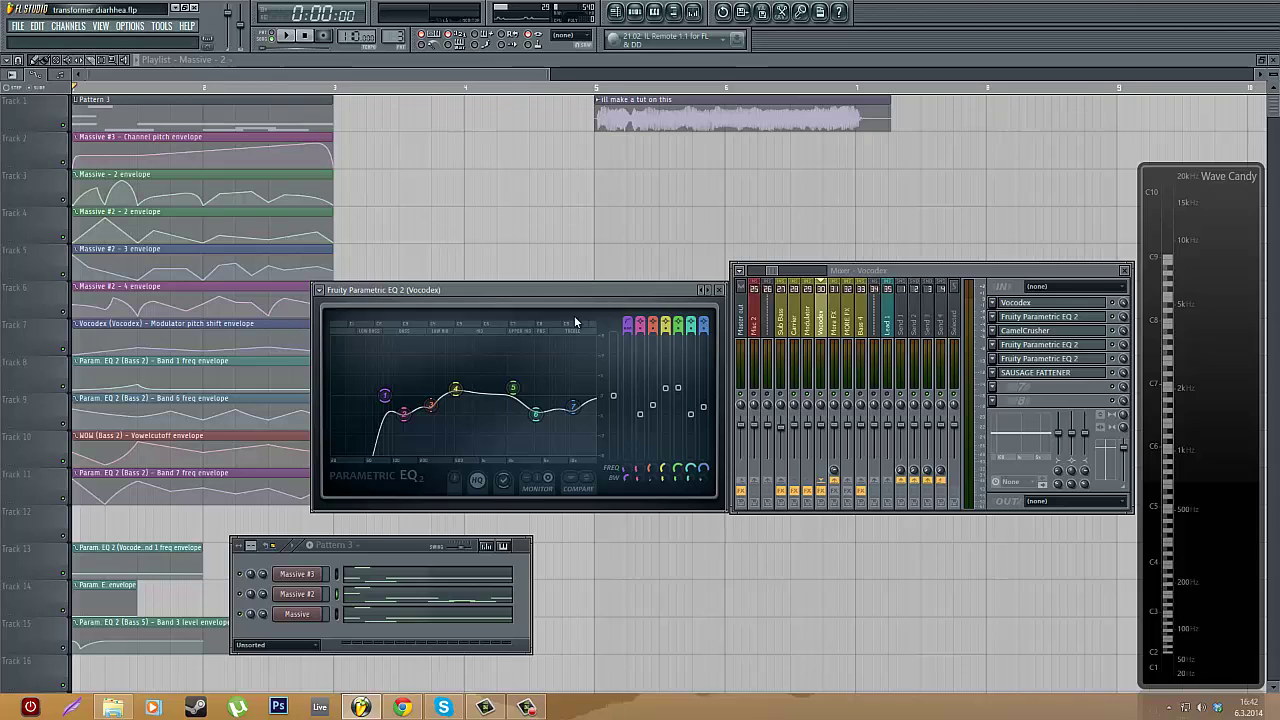
left_click_drag(650, 287, 652, 276)
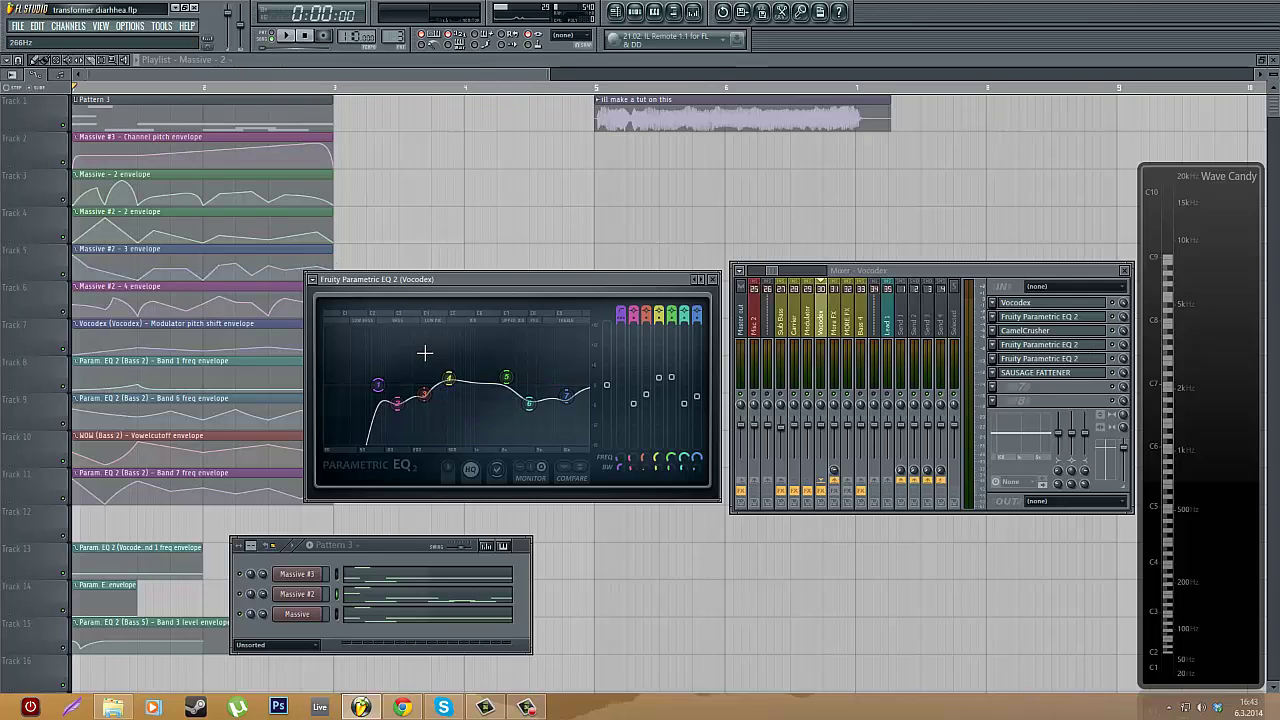
- Review CamelCrusher and the second Fruity Parametric EQ 2 on the Vocodex track, closing each plugin window when done
left_click(1041, 333)
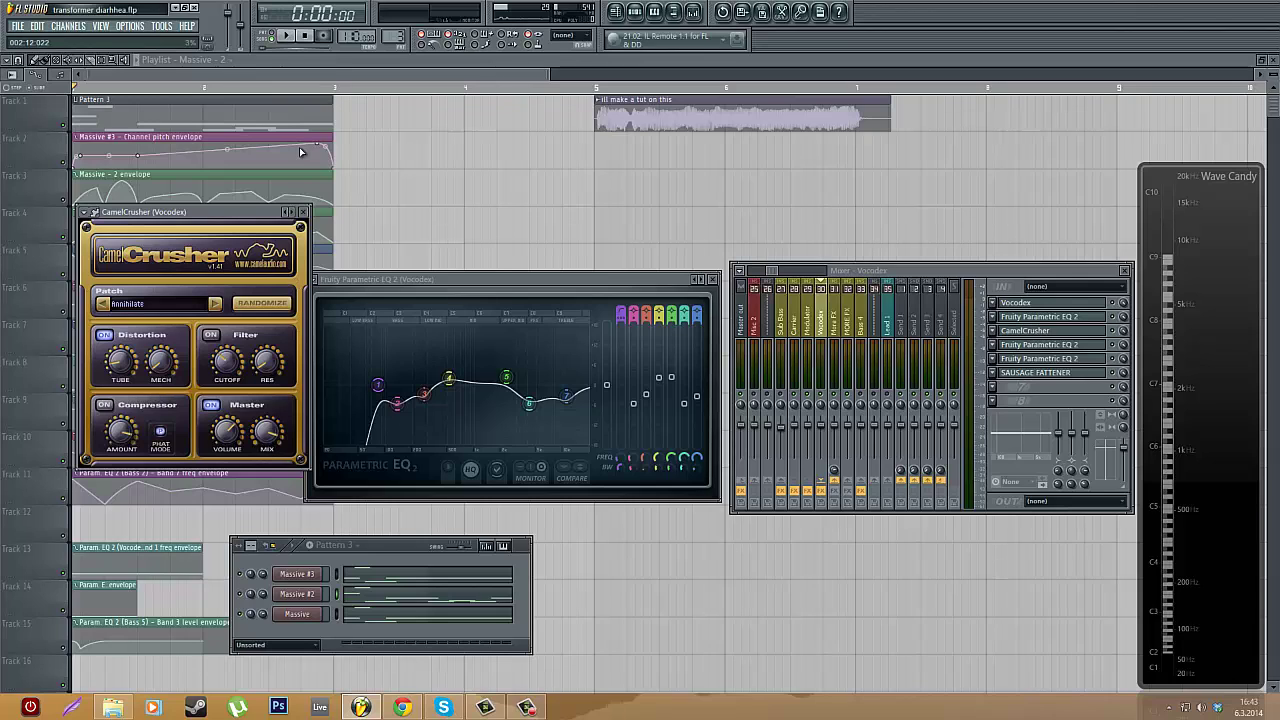
left_click(304, 213)
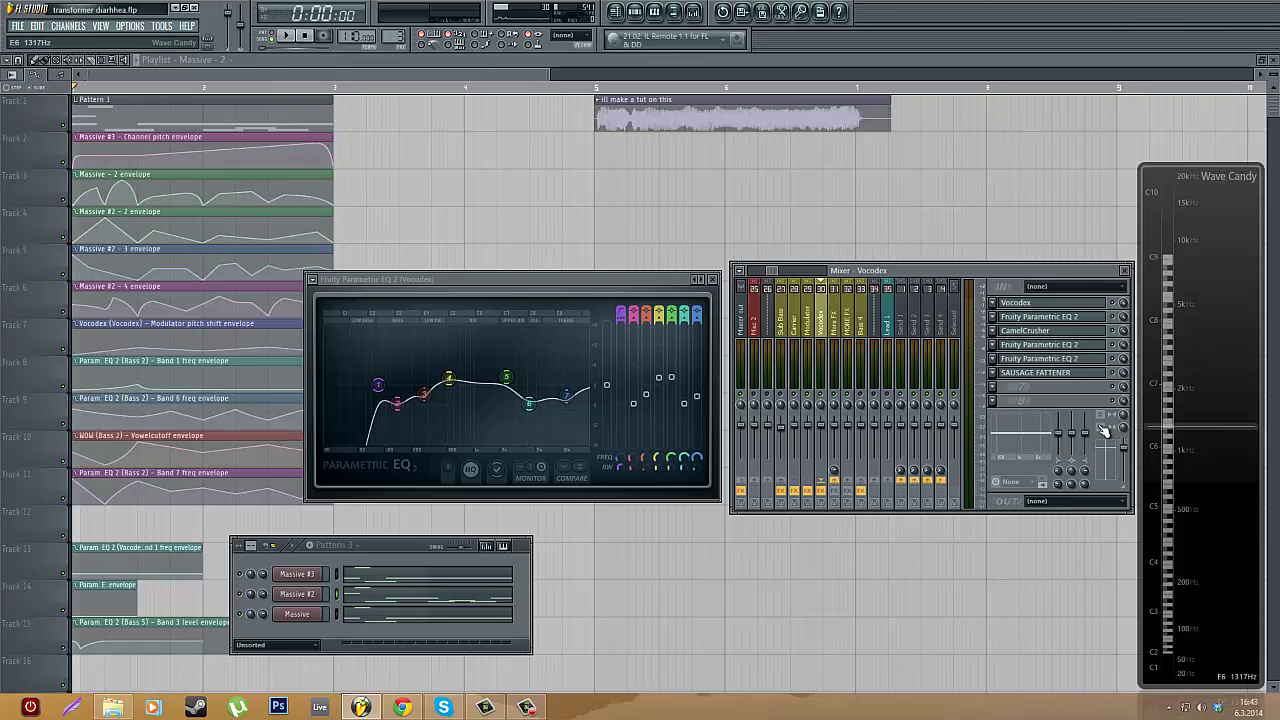
left_click(1058, 346)
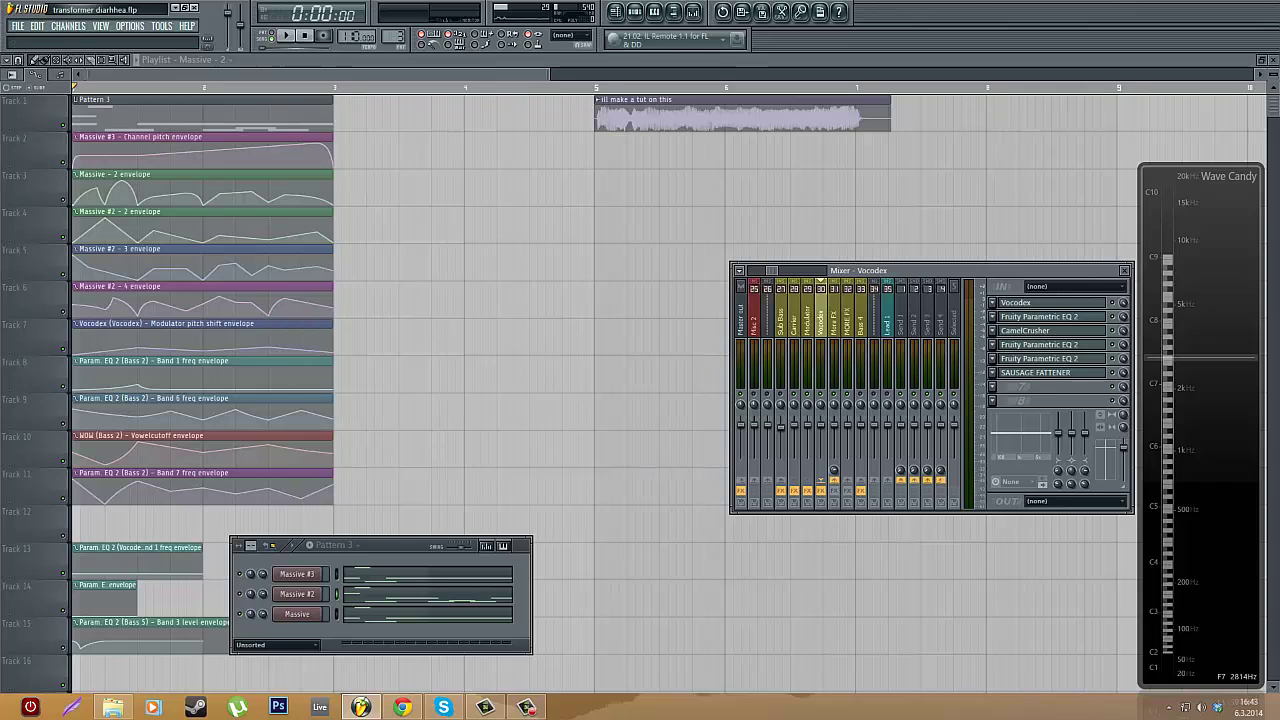
left_click(1068, 356)
left_click_drag(310, 270, 459, 169)
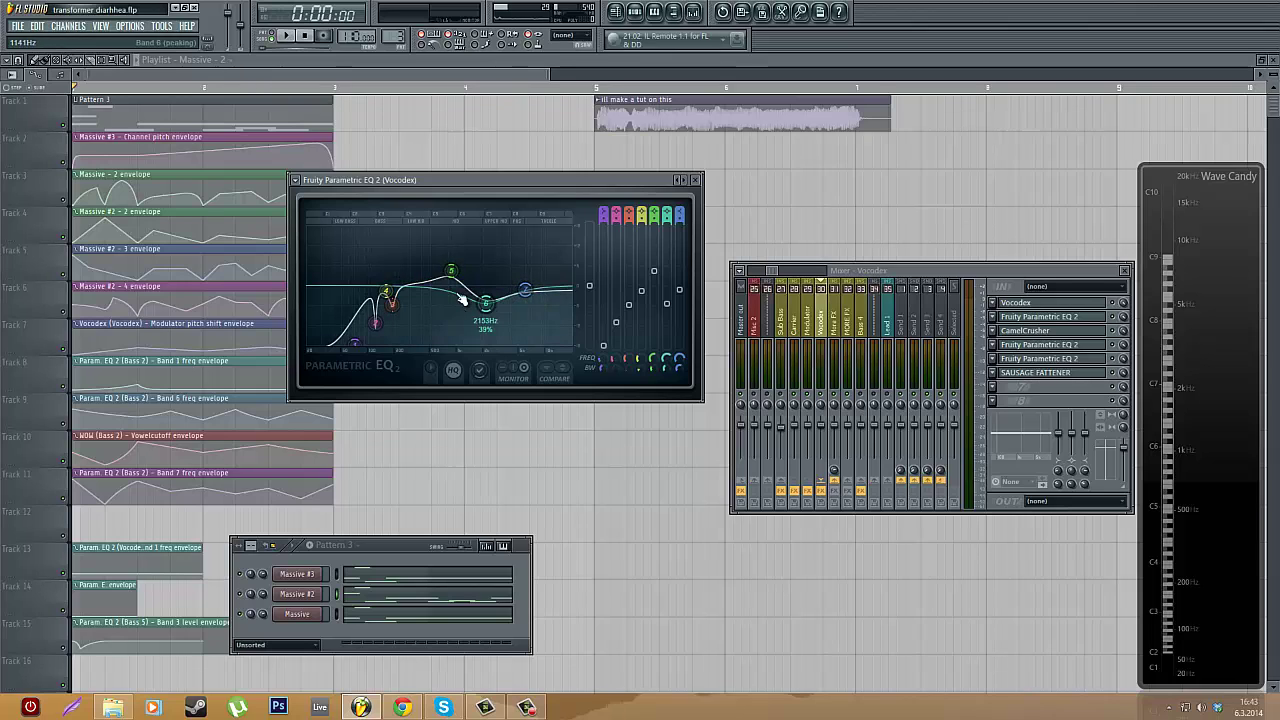
left_click(698, 182)
- Inspect the Vocodex track's third Fruity Parametric EQ 2 away from the automation clips, play the song through it, and close it
left_click(1075, 362)
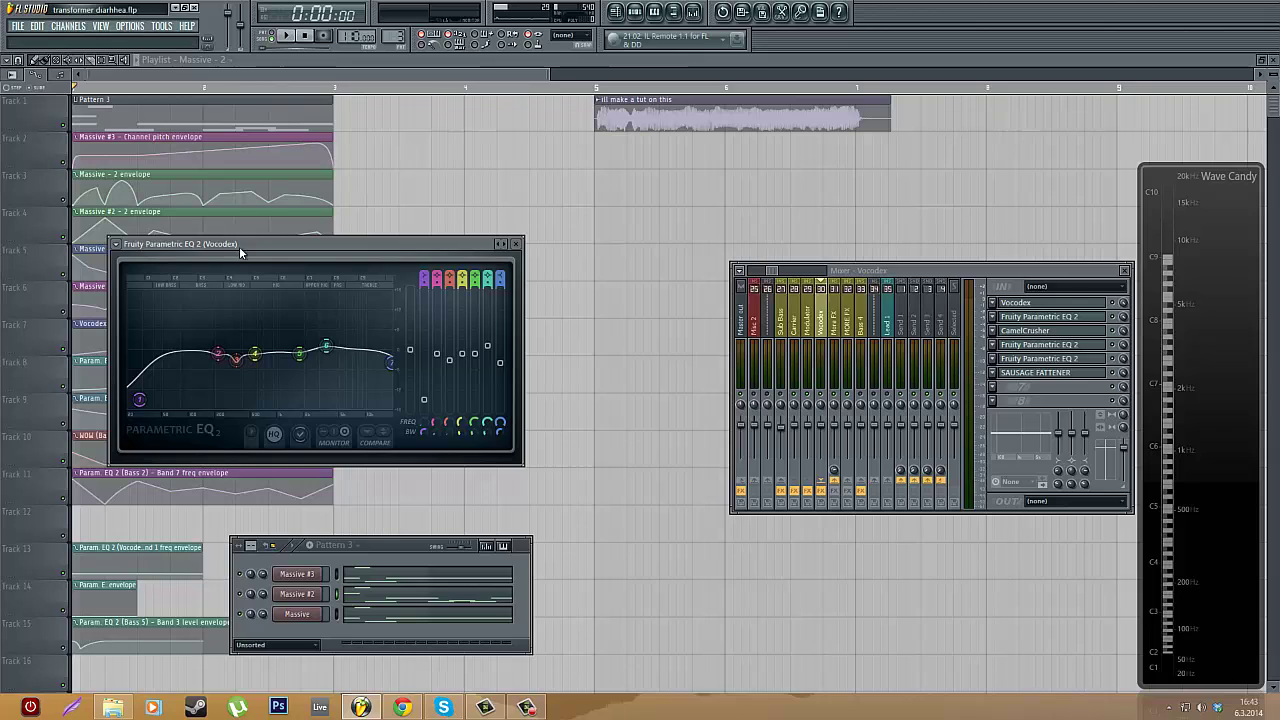
left_click_drag(239, 246, 462, 169)
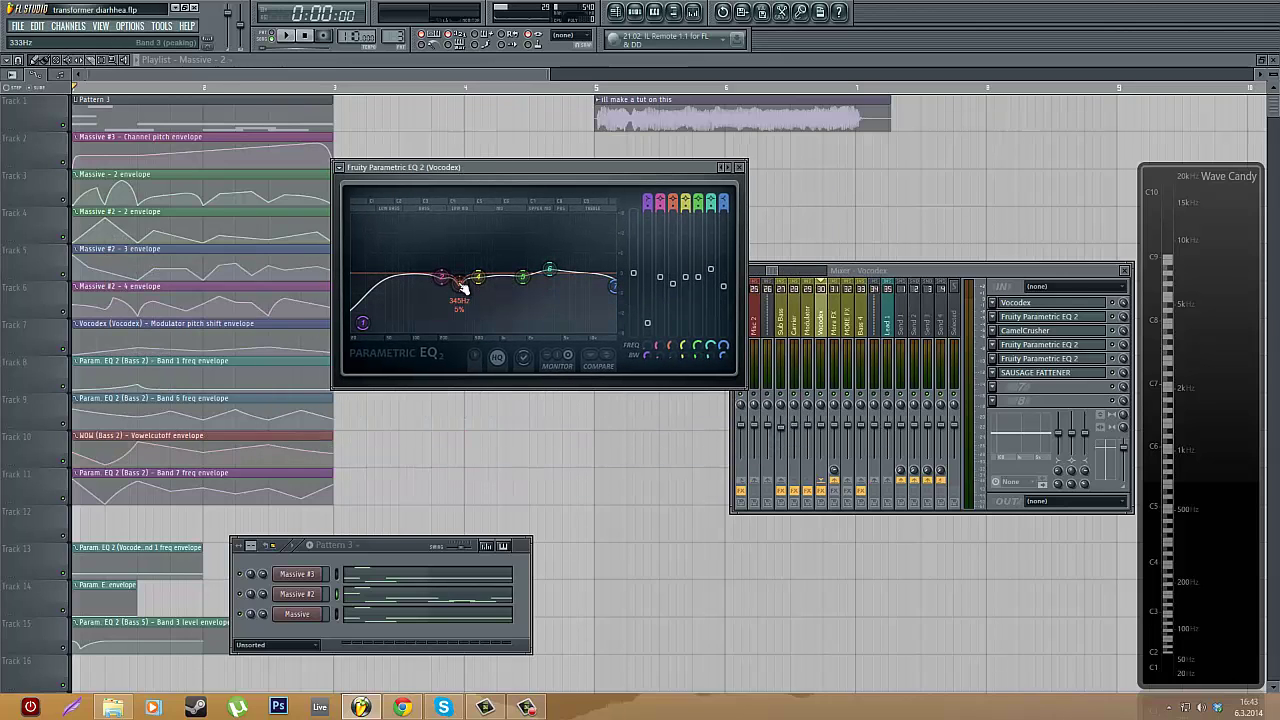
key("space")
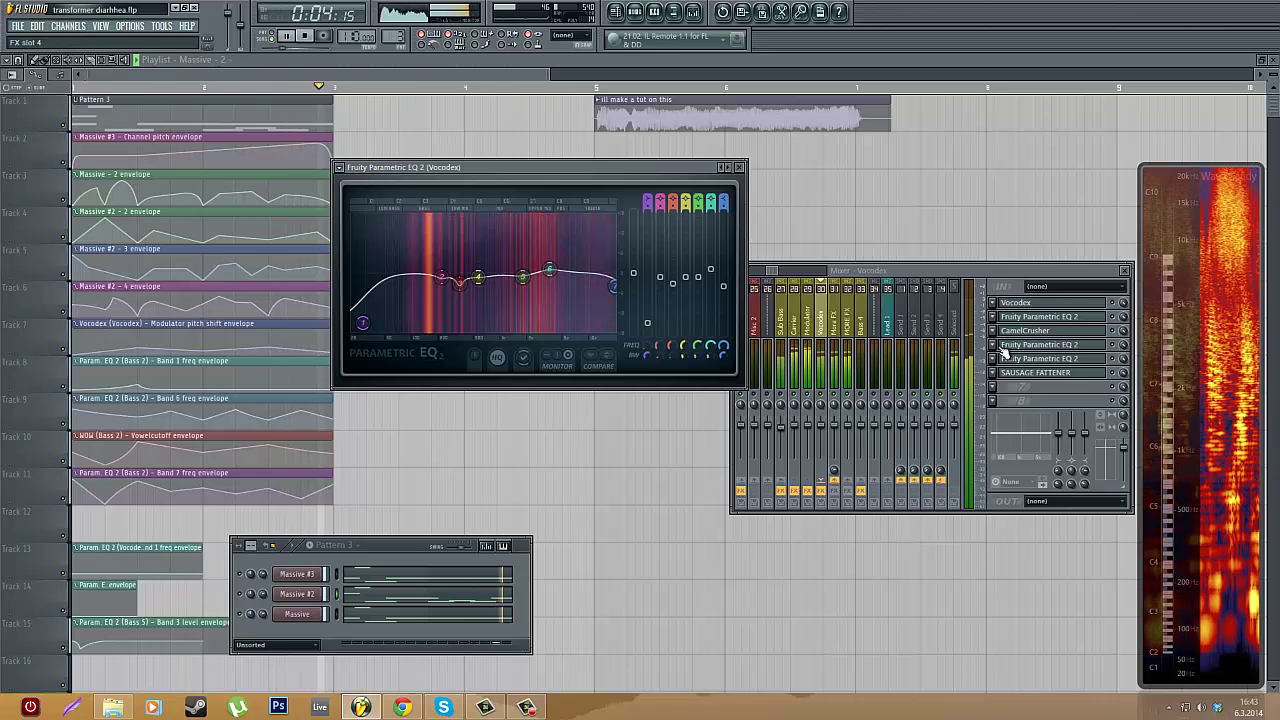
key("space")
left_click(739, 167)
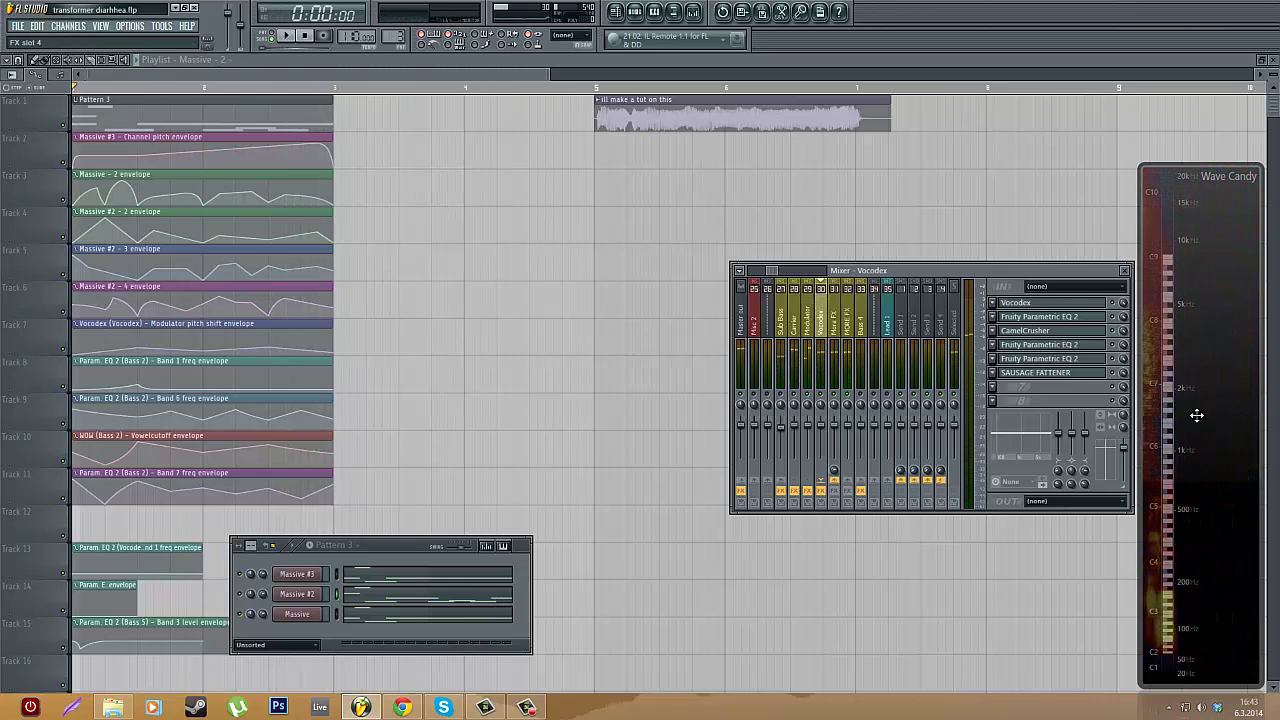
- Review the fatness, color and gain settings of Sausage Fattener on the Vocodex track and close the plugin
left_click(1058, 375)
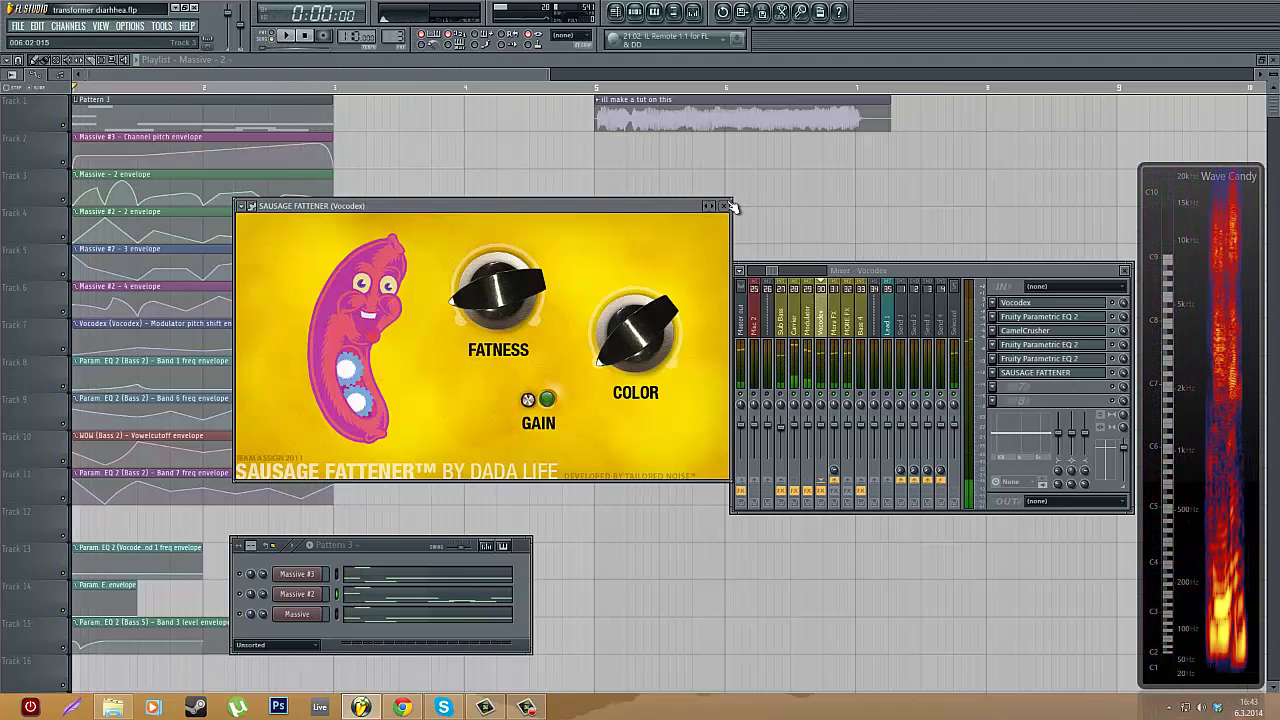
left_click_drag(610, 212, 656, 136)
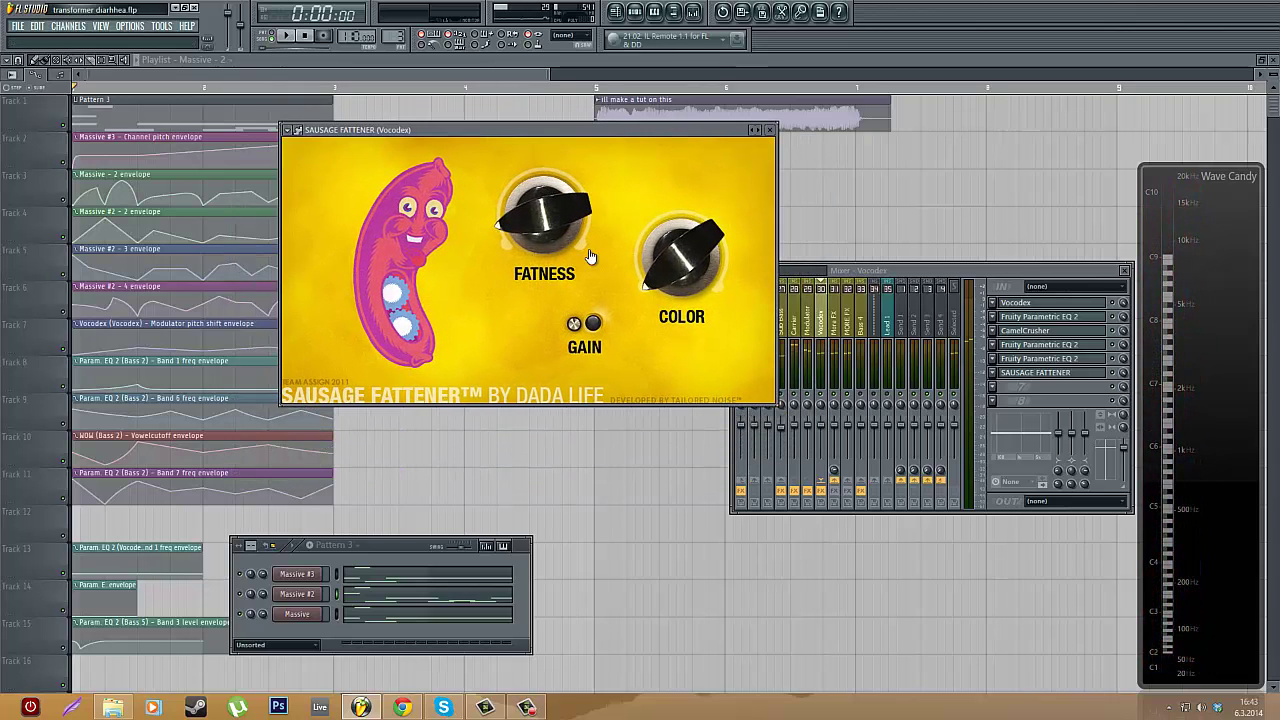
left_click_drag(565, 222, 553, 215)
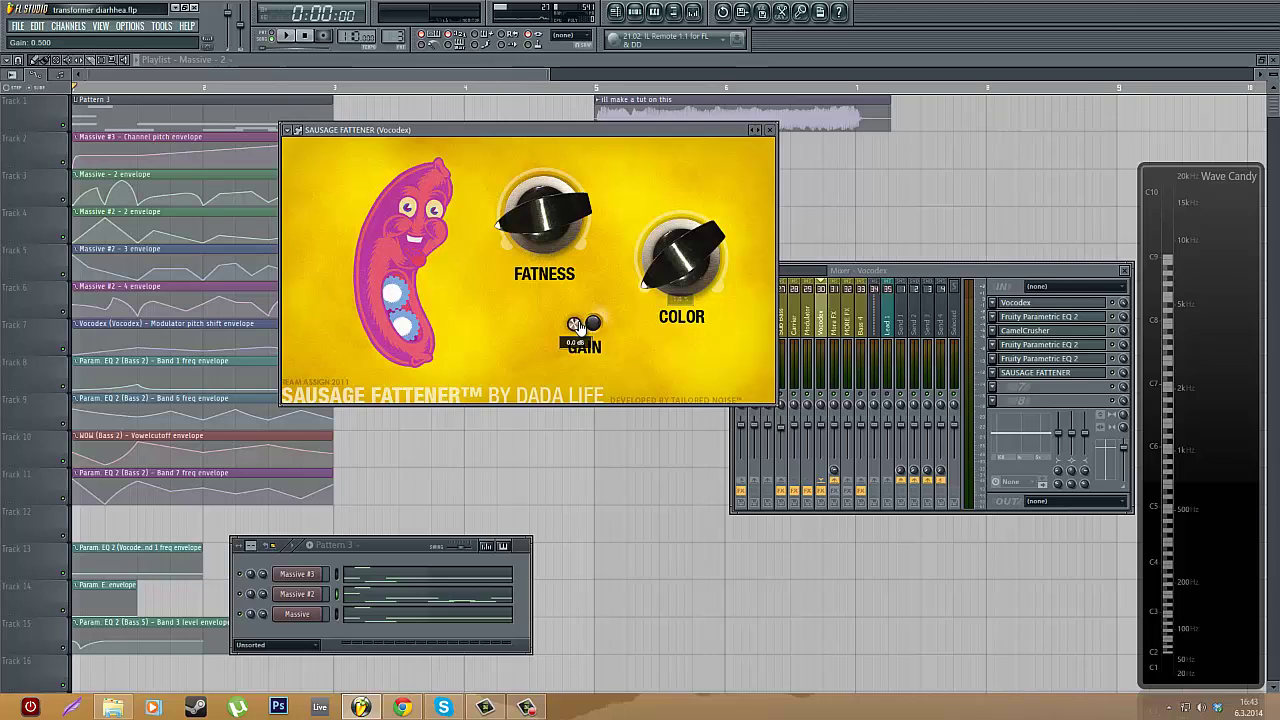
left_click(768, 129)
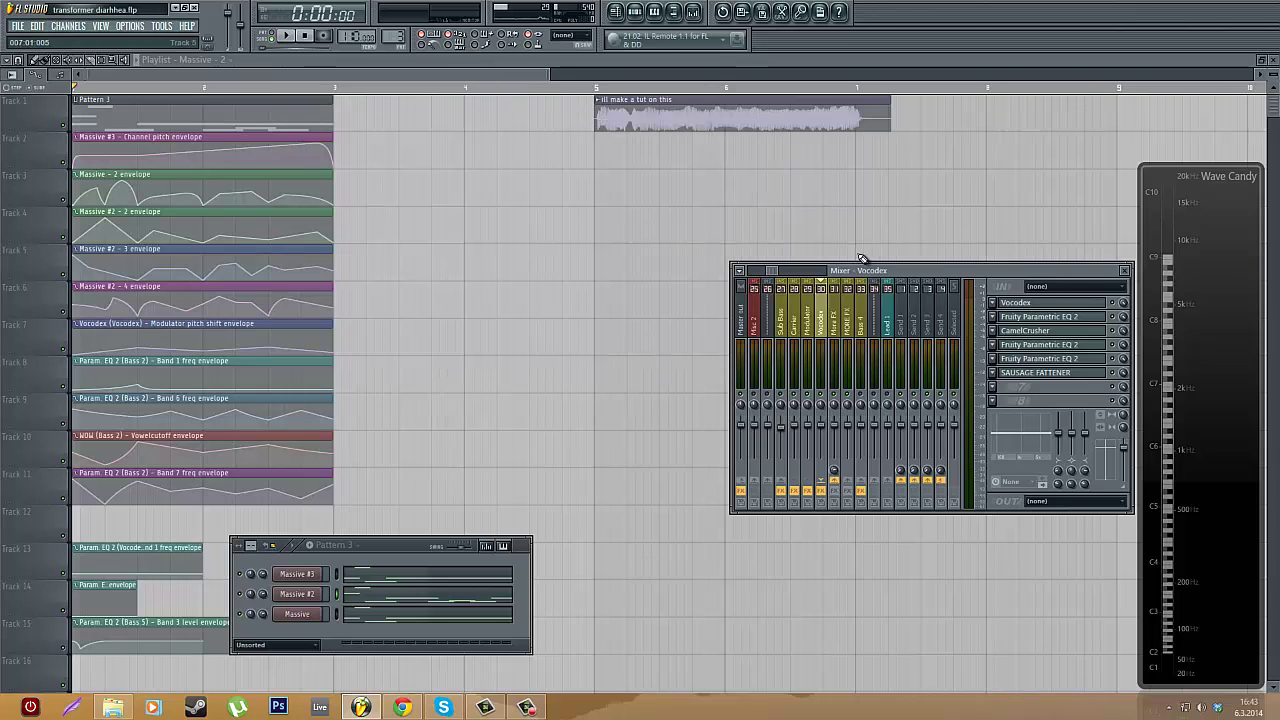
- Check the More FX track's effect chain and the Vocodex track's routing into it, and play the song briefly
left_click(836, 325)
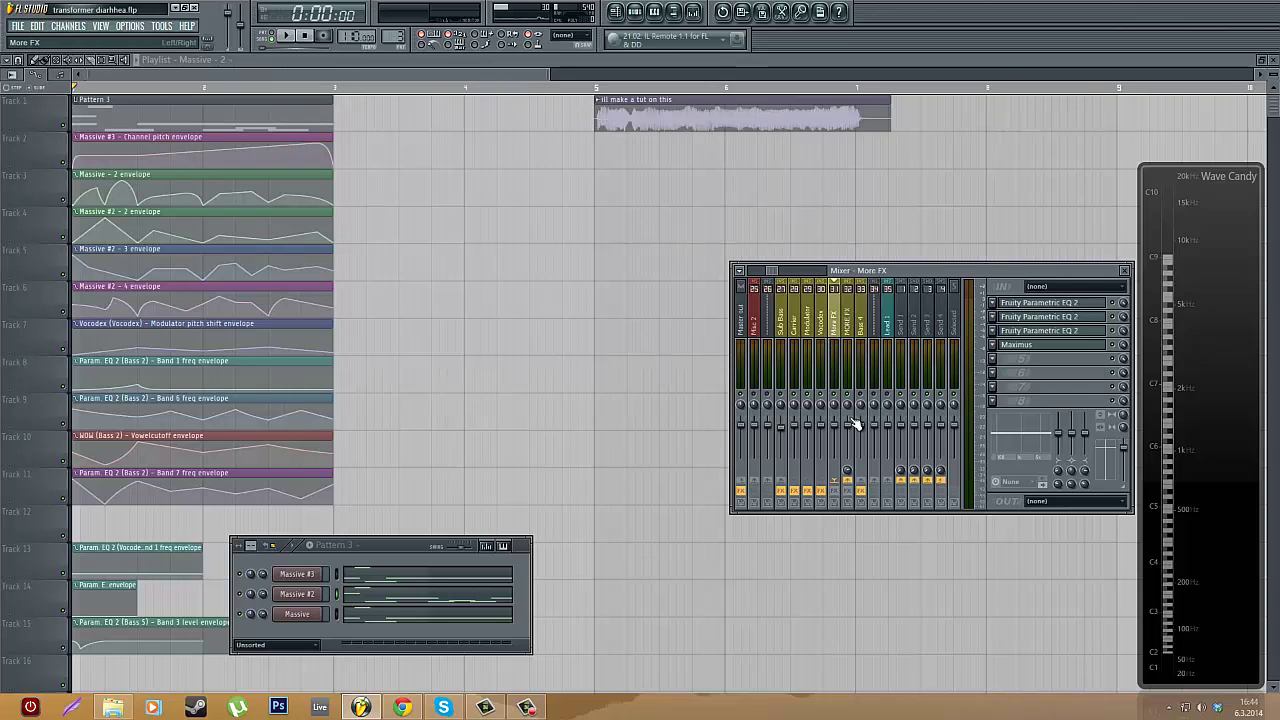
left_click(828, 325)
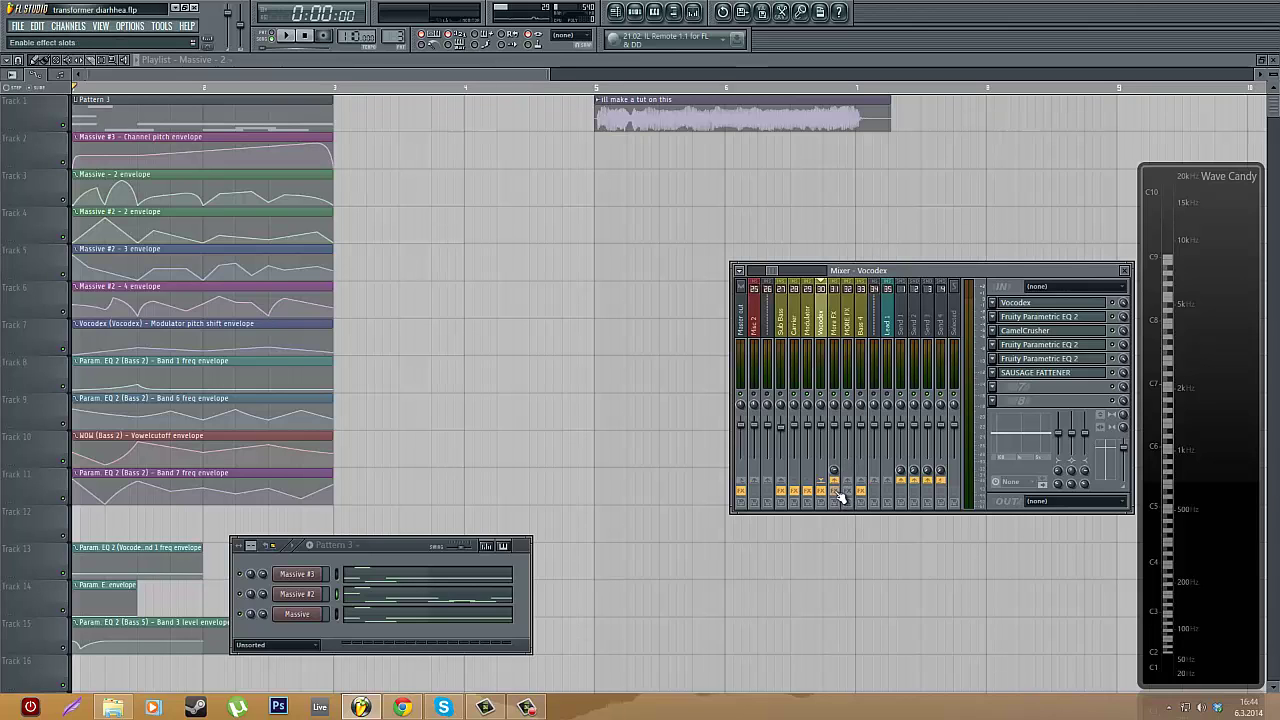
key("space")
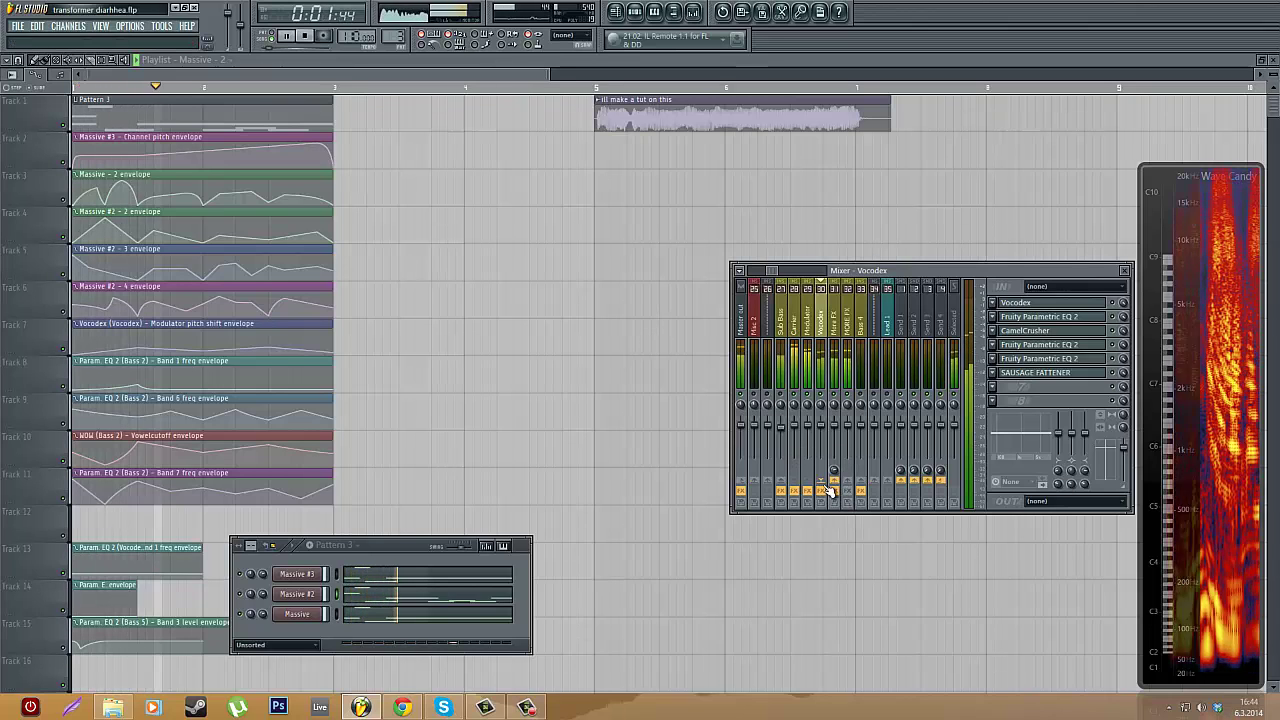
key("space")
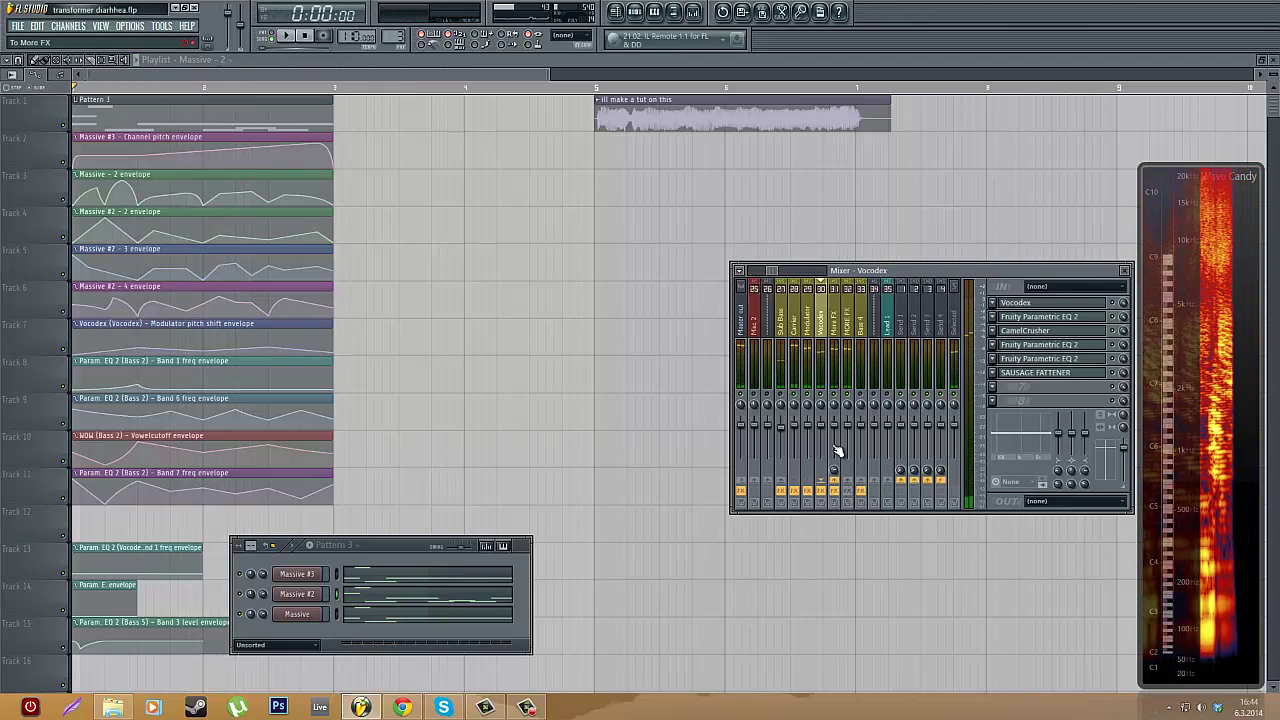
- Examine the first Fruity Parametric EQ 2 on the More FX track during playback and move its window off the automation clips
left_click(834, 316)
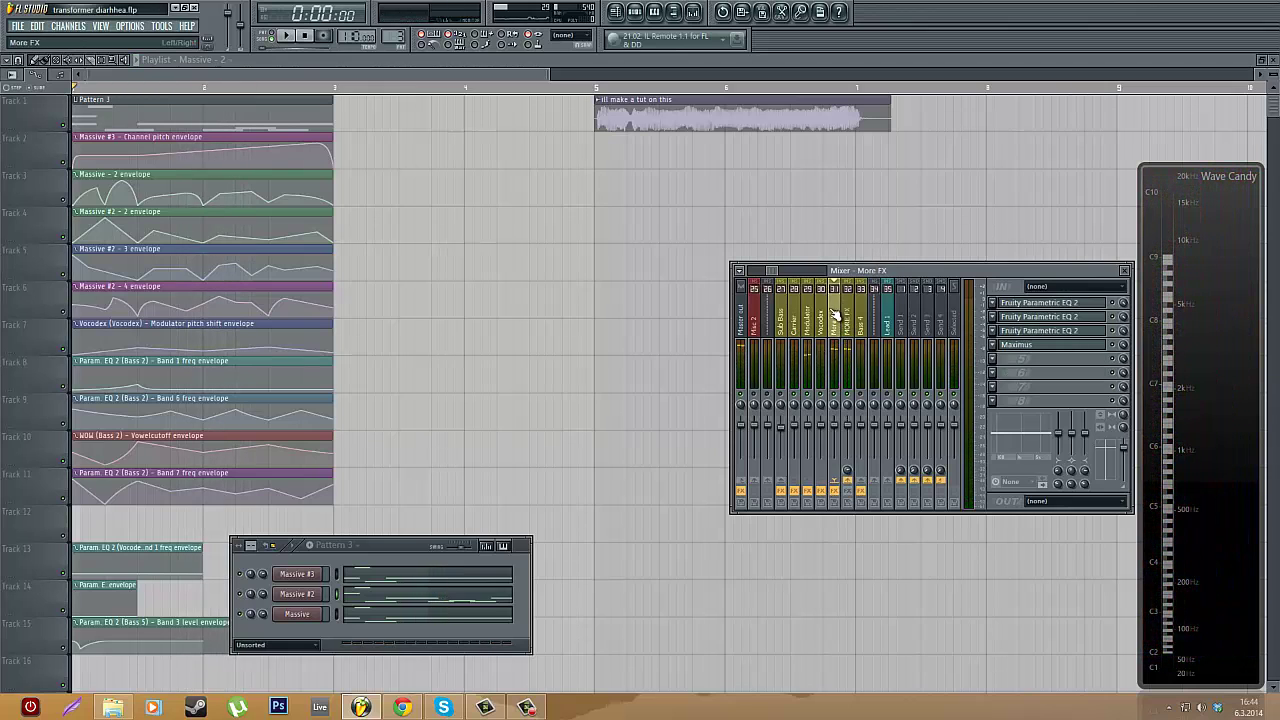
left_click(1088, 302)
key("space")
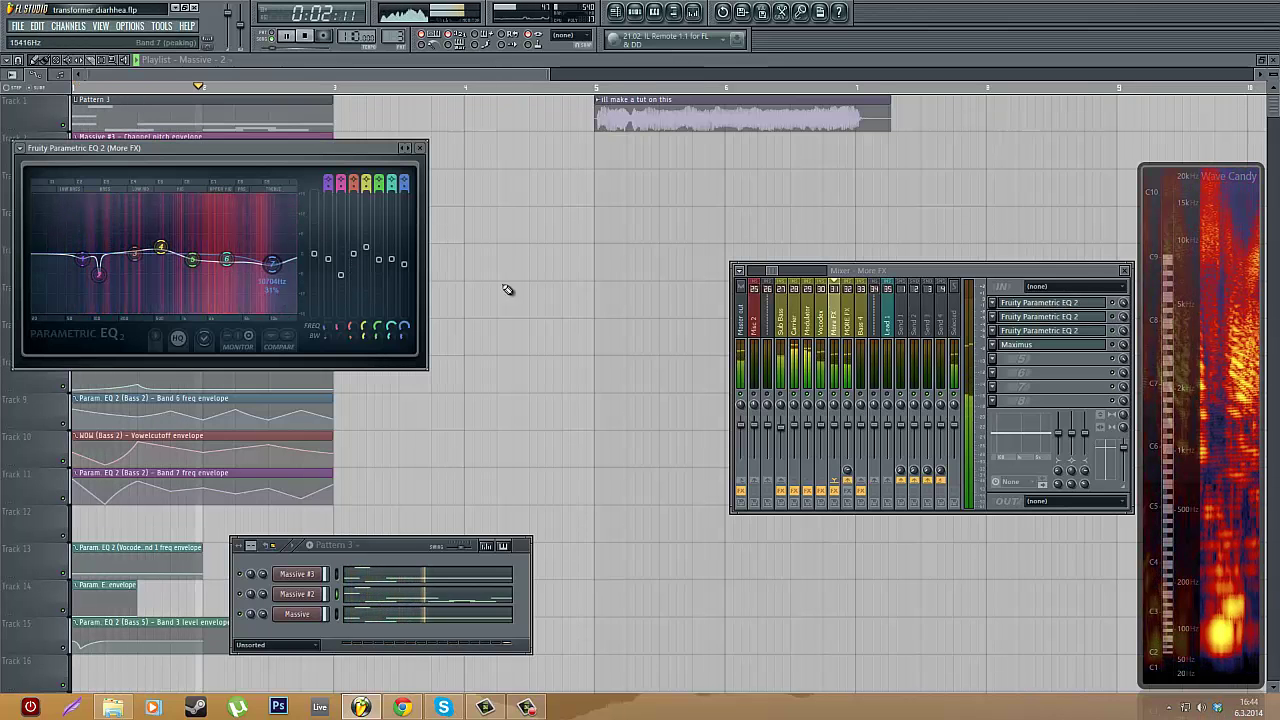
key("space")
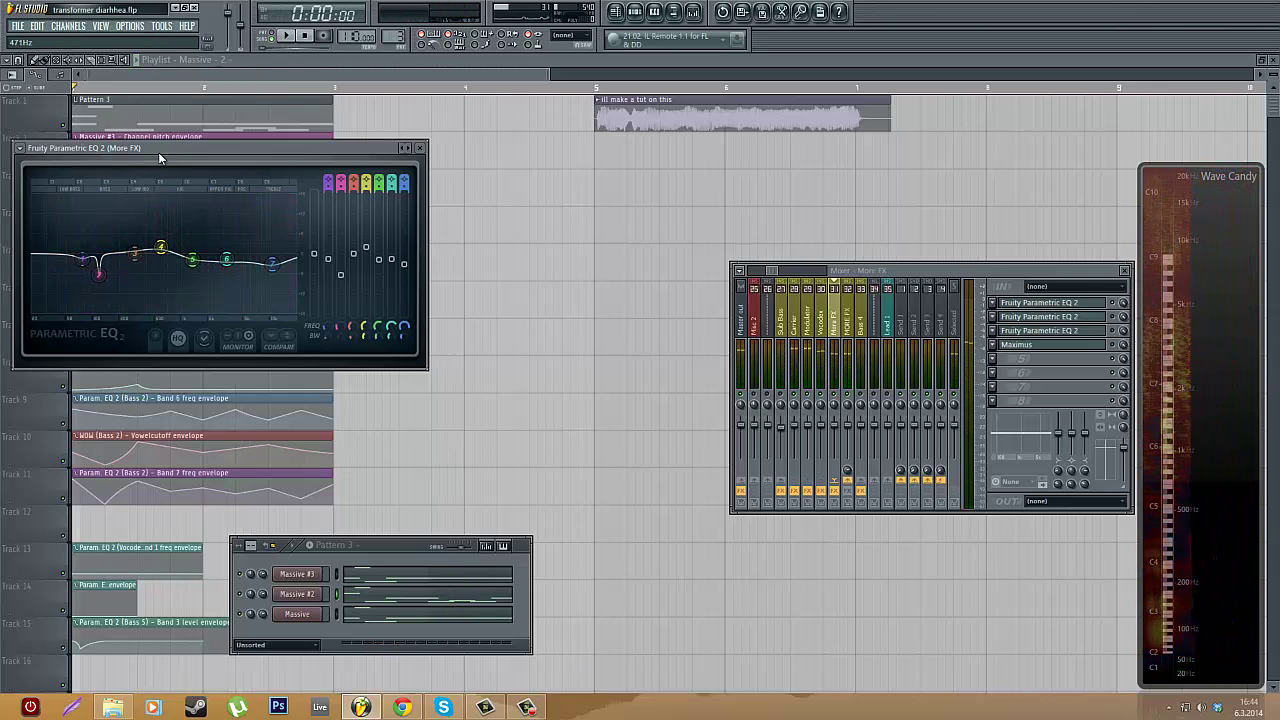
left_click_drag(148, 150, 593, 180)
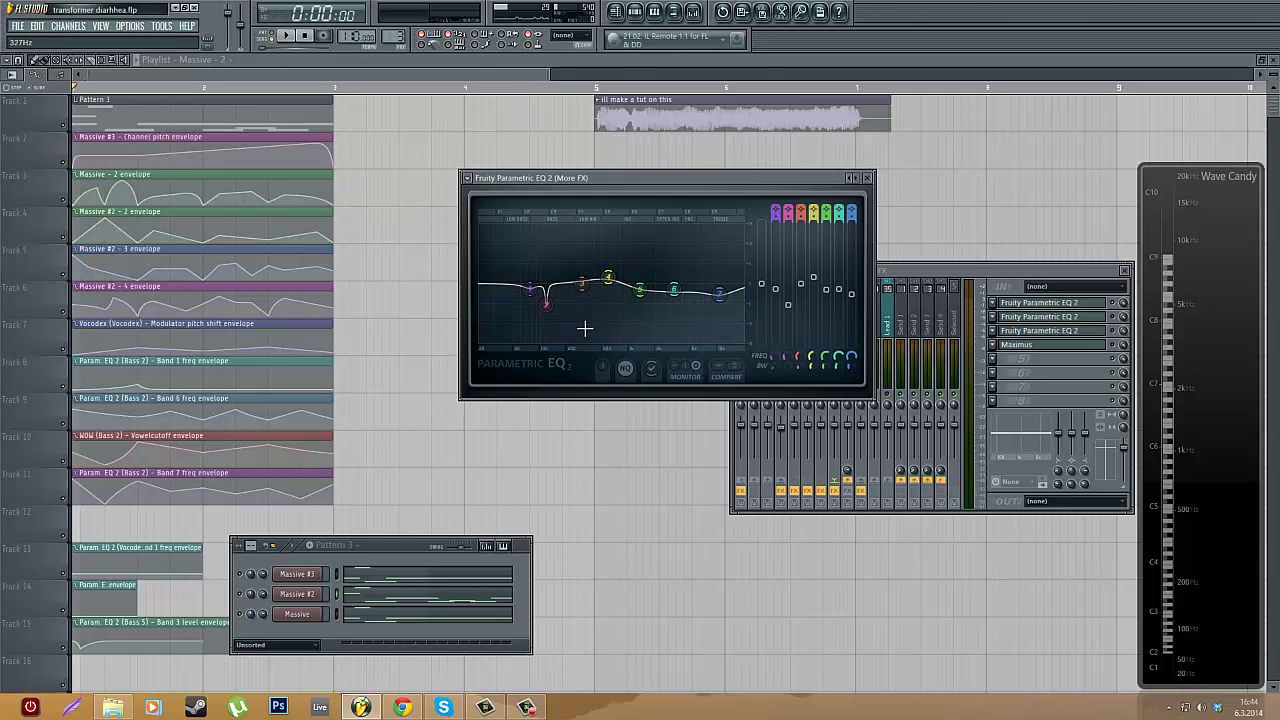
- Replace the first EQ window with the More FX track's second Fruity Parametric EQ 2, inspect its curve during playback, and close it
left_click(867, 178)
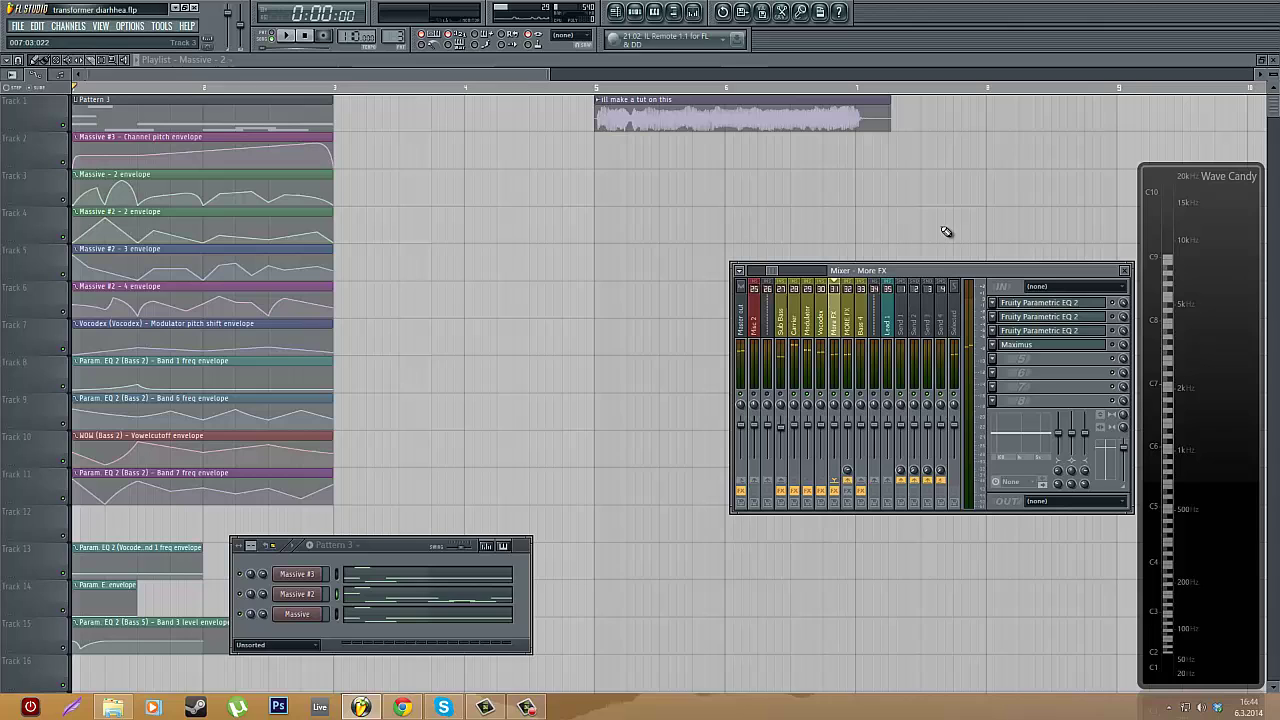
left_click(1098, 320)
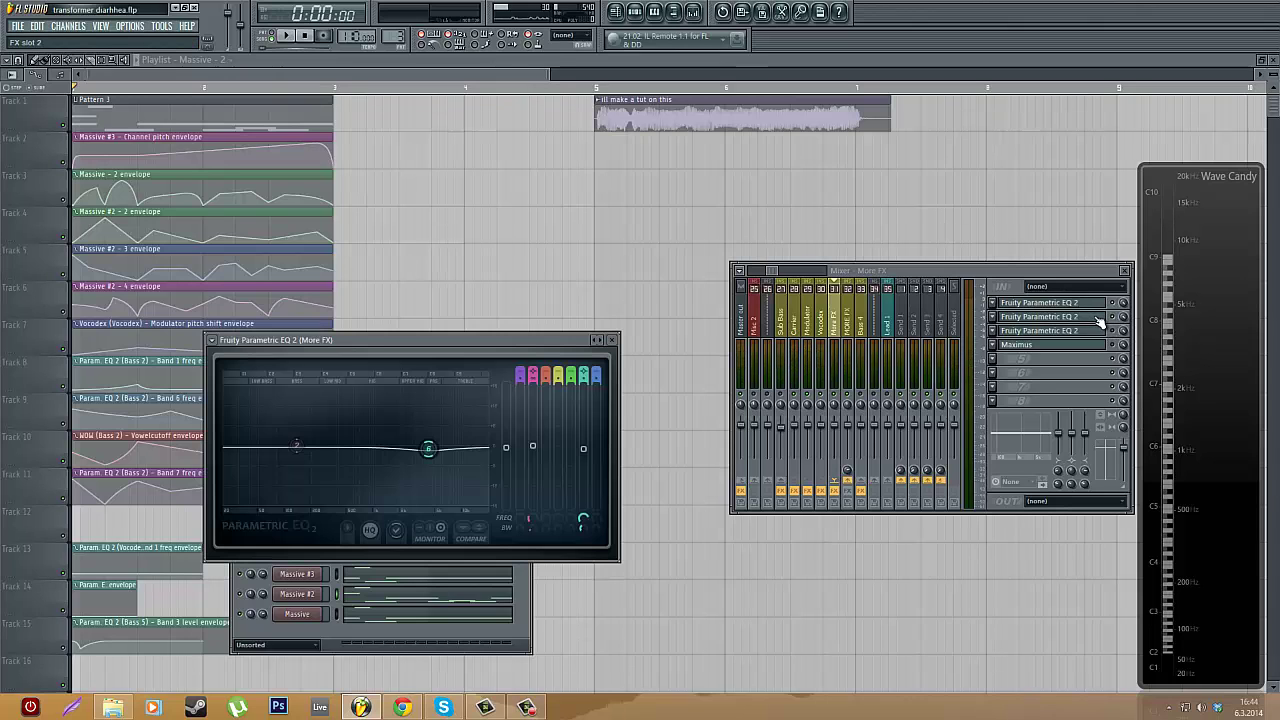
left_click_drag(376, 338, 508, 150)
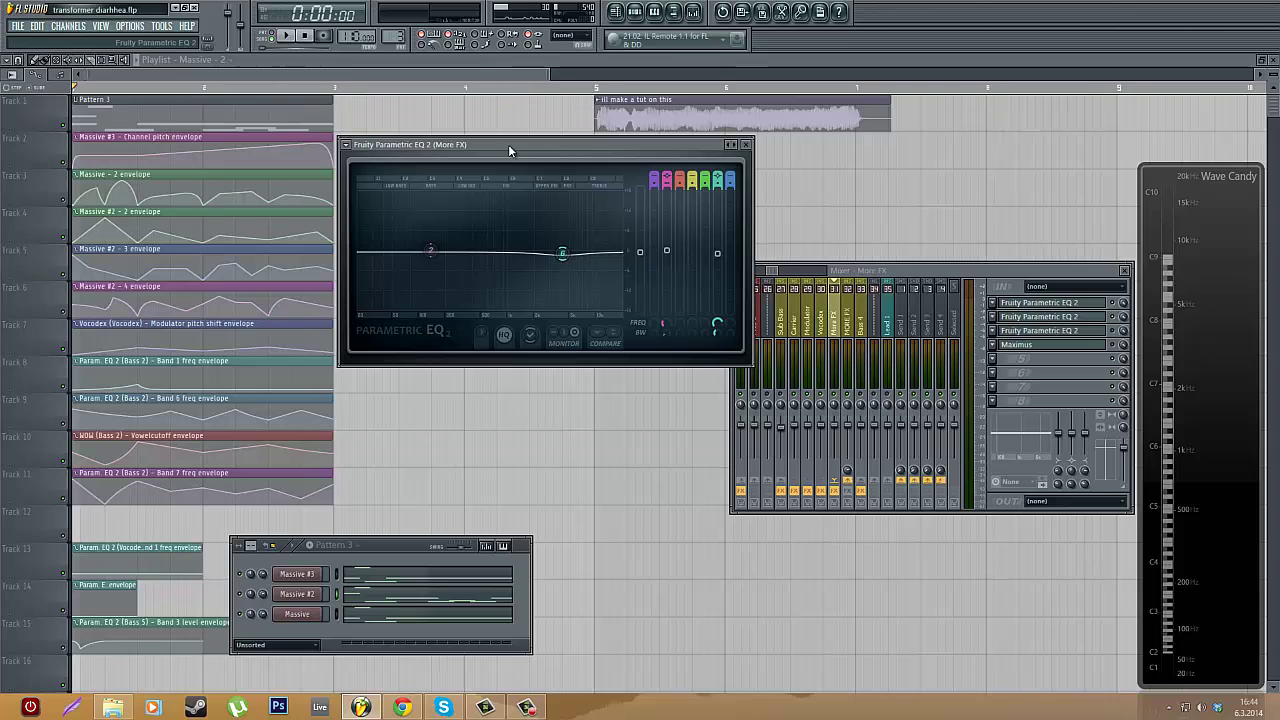
mouse_move(697, 148)
left_mouse_down()
mouse_move(876, 179)
mouse_move(691, 161)
mouse_move(718, 138)
mouse_move(689, 154)
mouse_move(699, 146)
mouse_move(708, 164)
mouse_move(700, 136)
left_mouse_up()
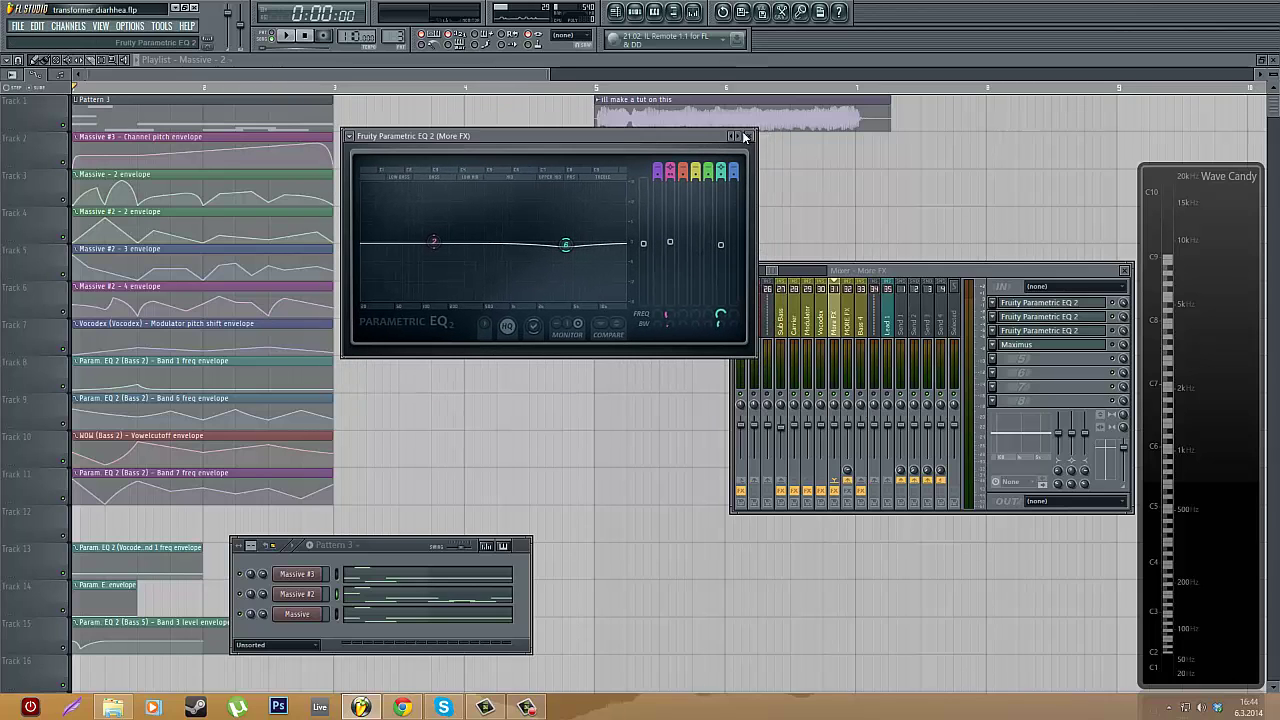
key("space")
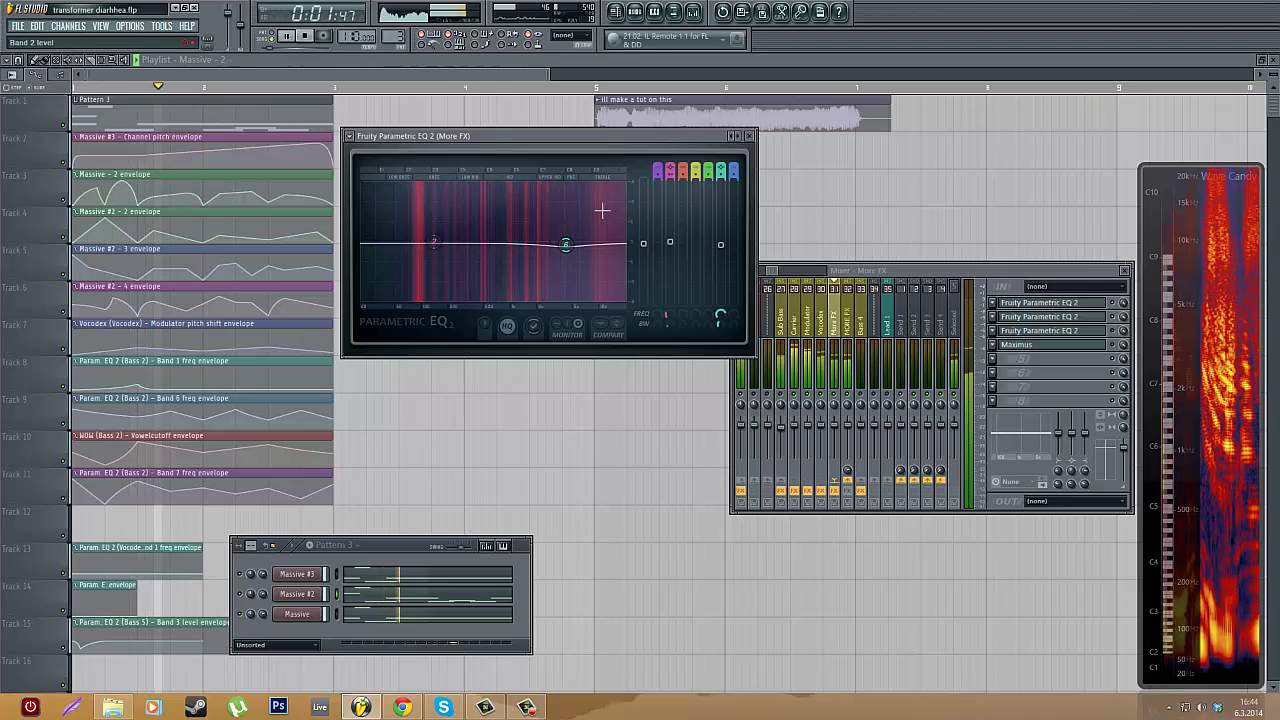
key("space")
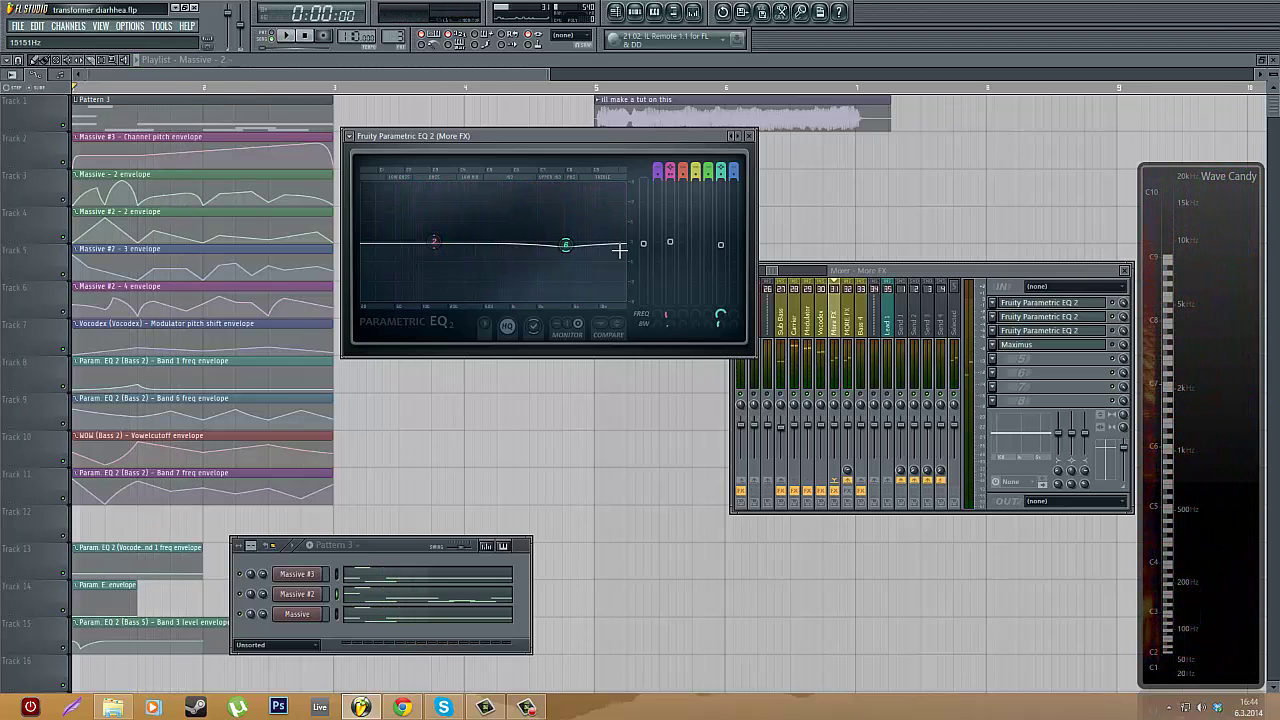
mouse_move(566, 255)
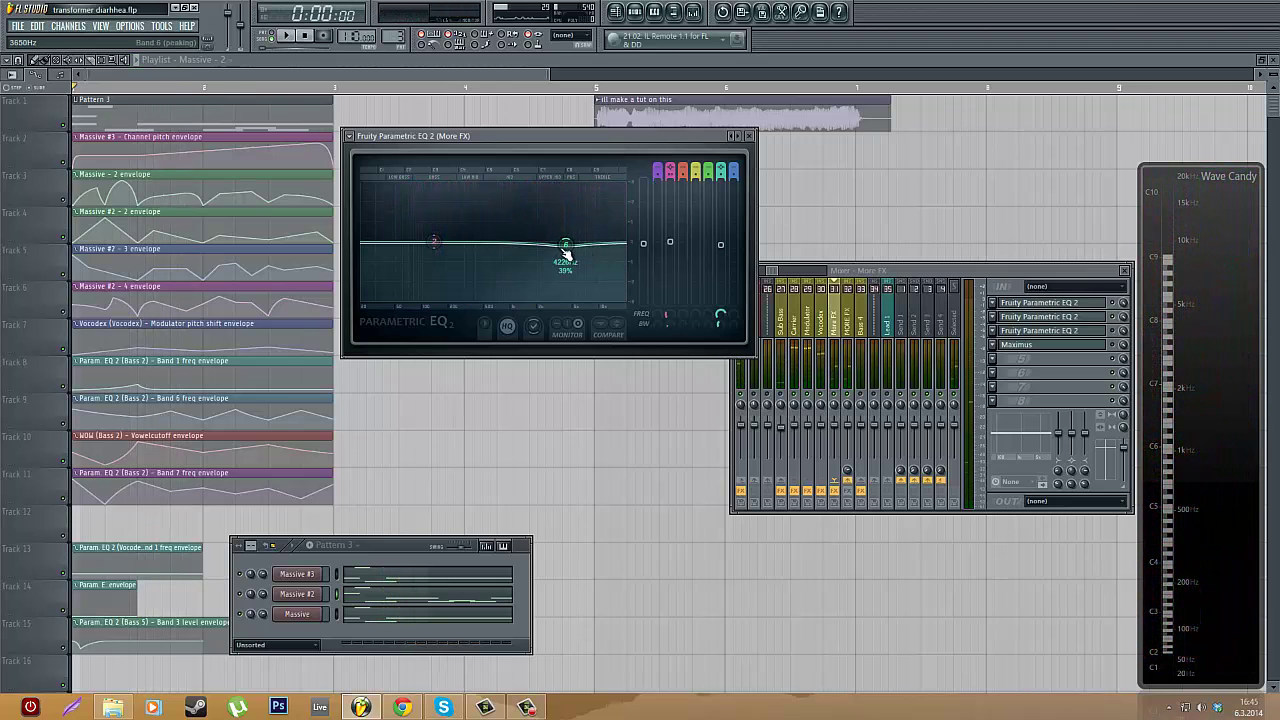
left_click(751, 136)
- Inspect the third Fruity Parametric EQ 2 on the More FX track while playing the song through it, and close it
left_click(1084, 331)
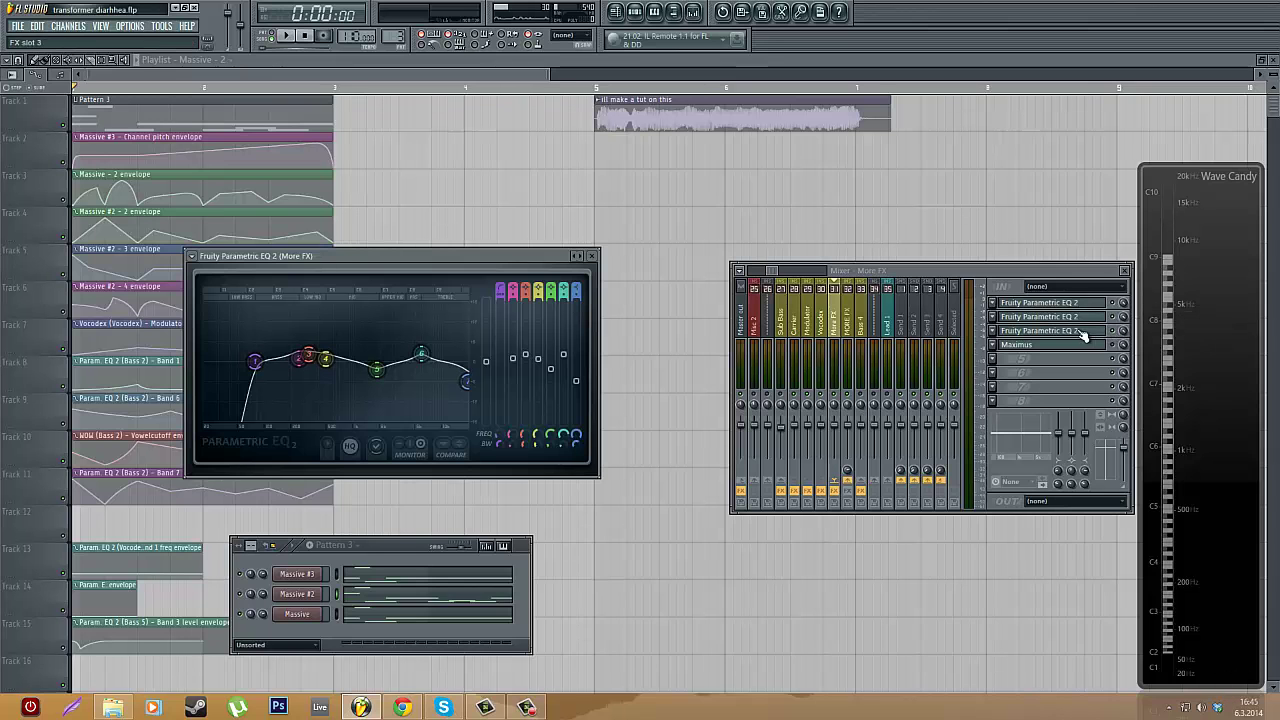
key("space")
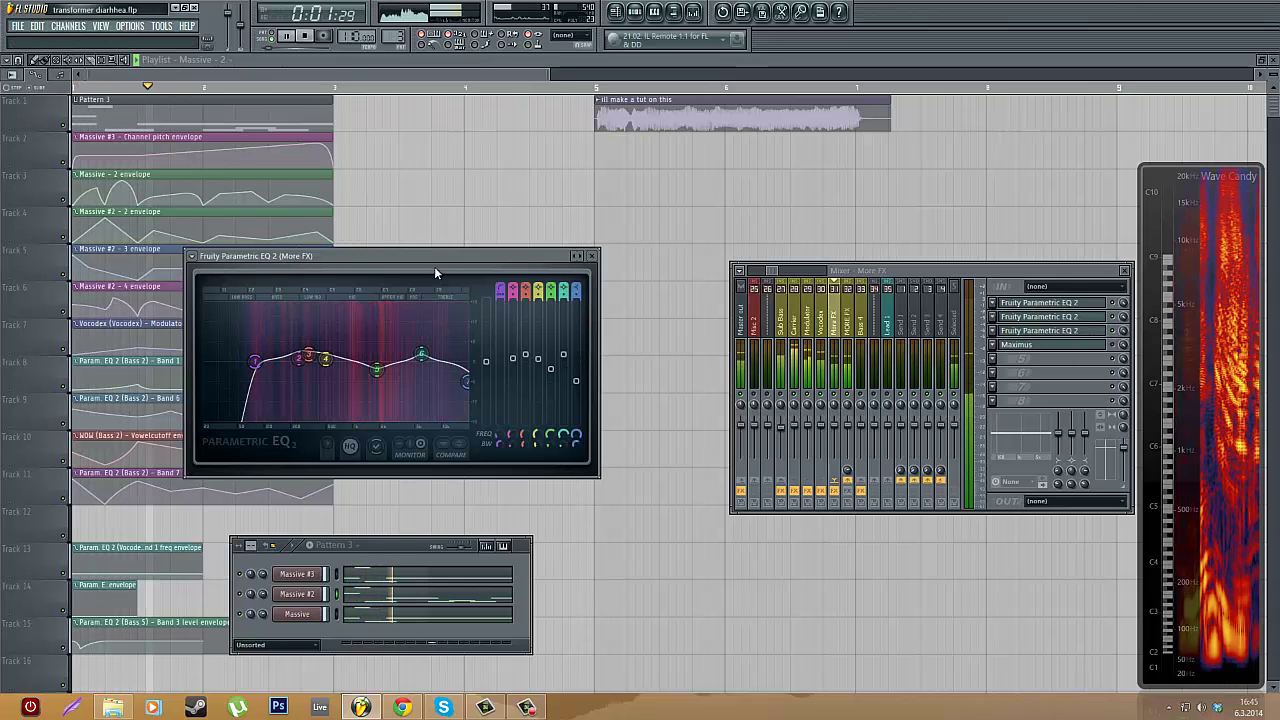
key("space")
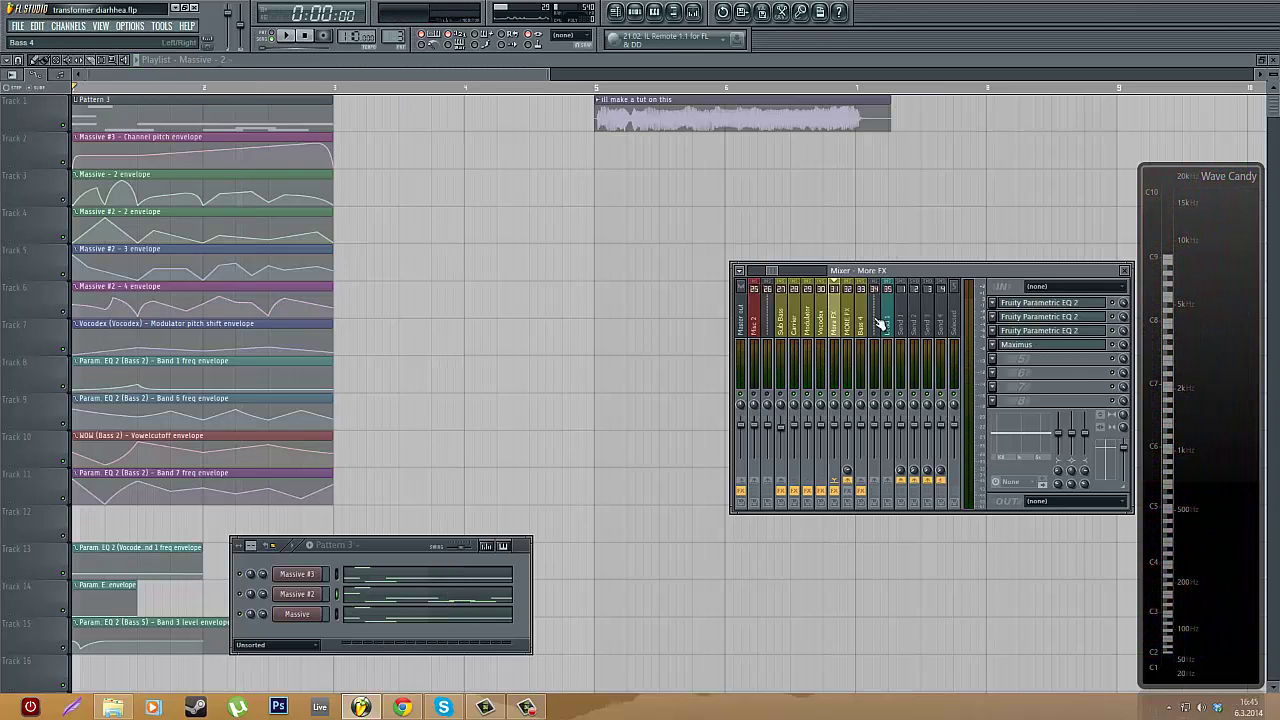
- Review Maximus on the More FX track during playback, checking the mid, high and master band curves, and close it
left_click(1045, 345)
key("space")
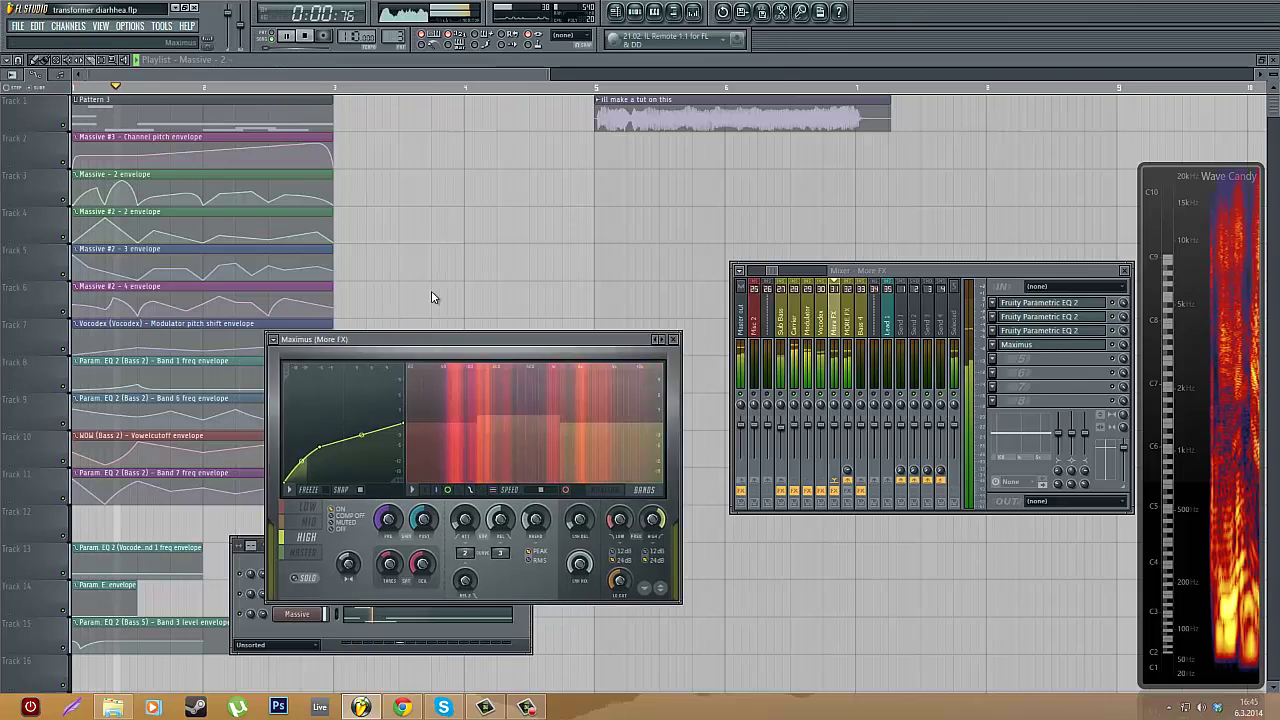
left_click(323, 356)
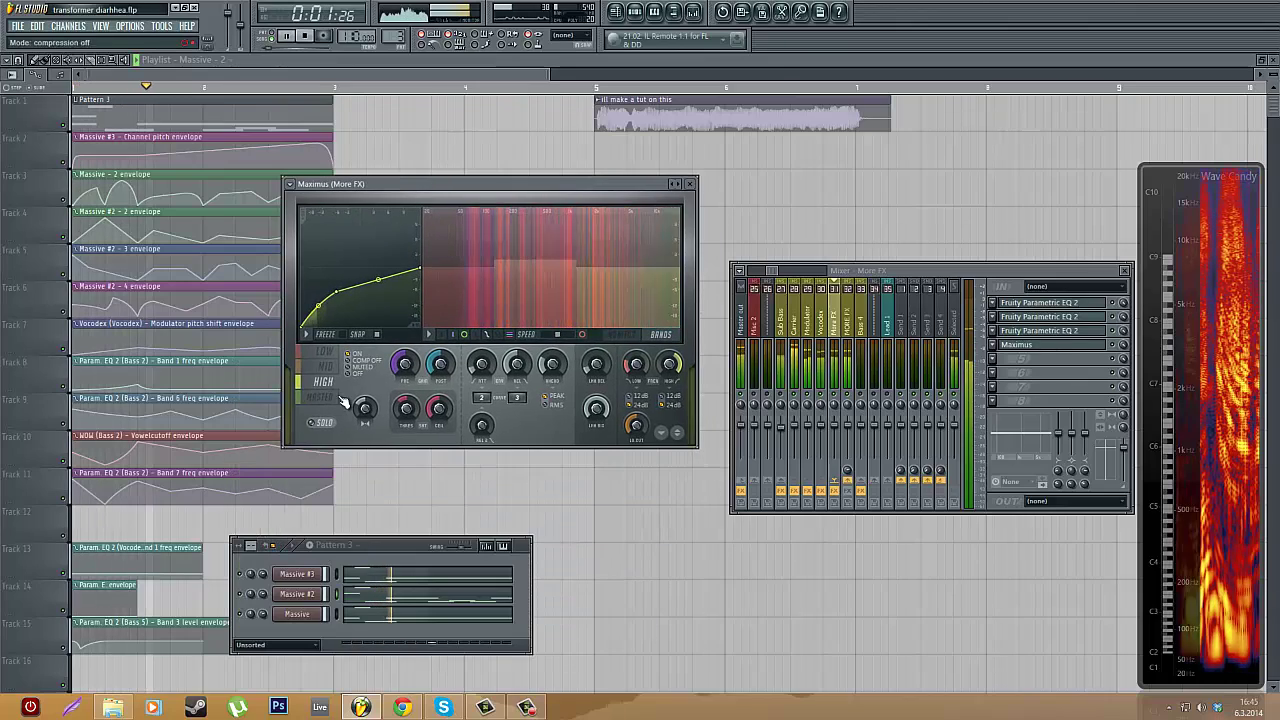
left_click(324, 367)
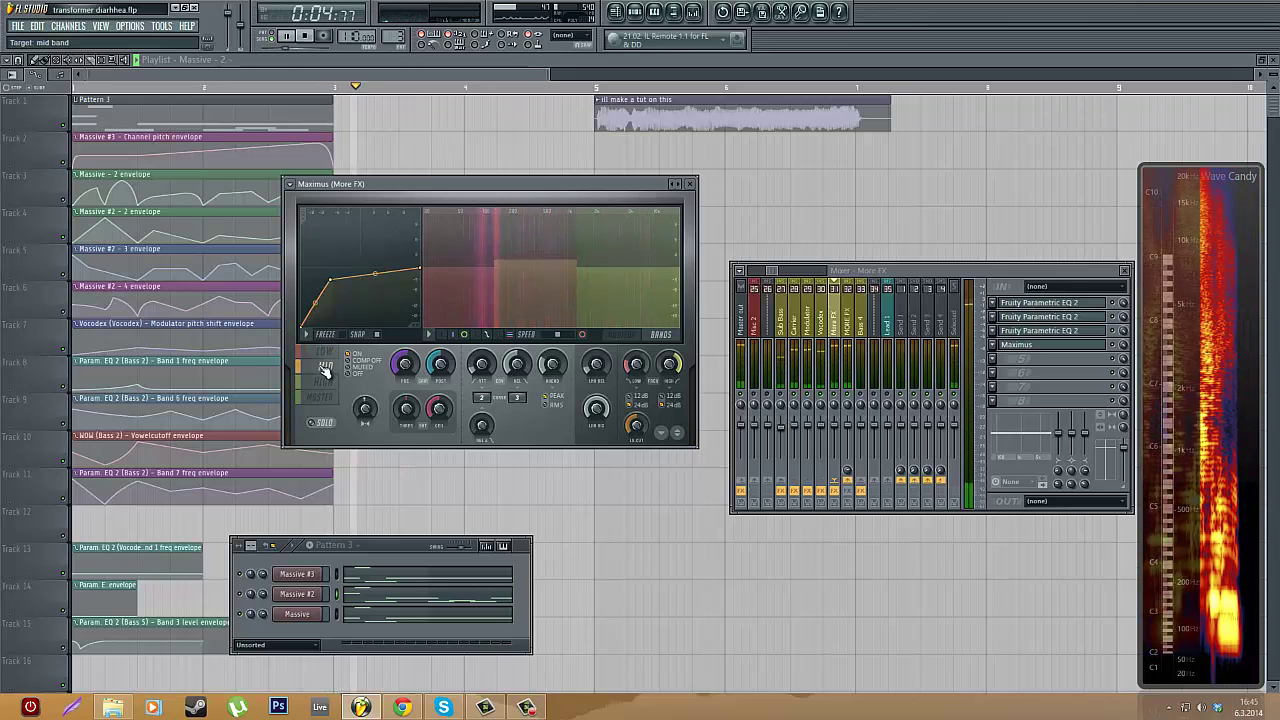
key("space")
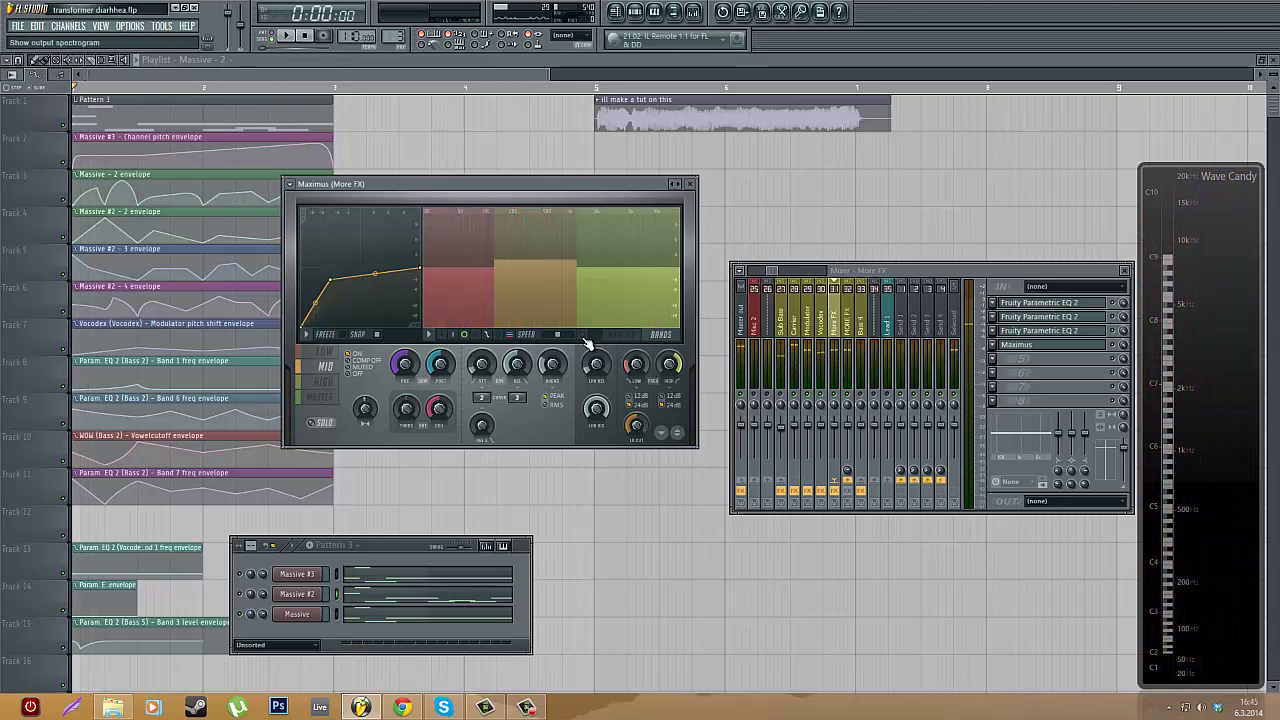
left_click(585, 337)
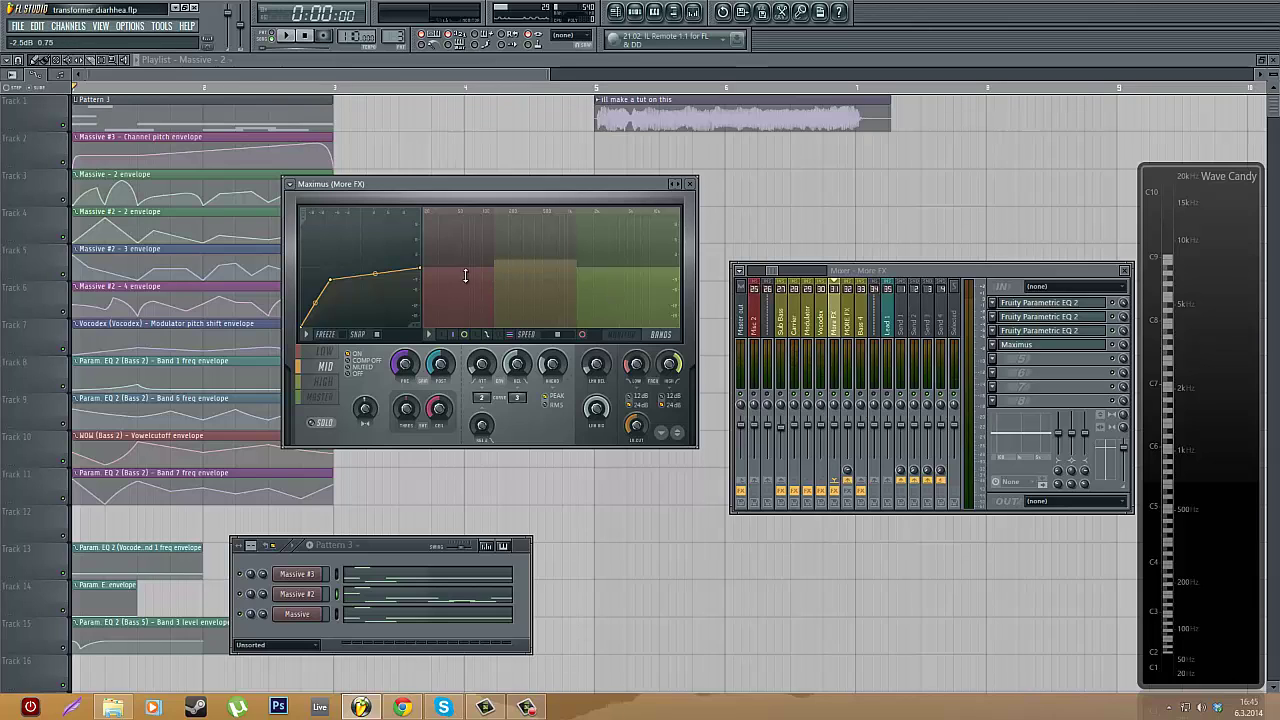
left_click(322, 382)
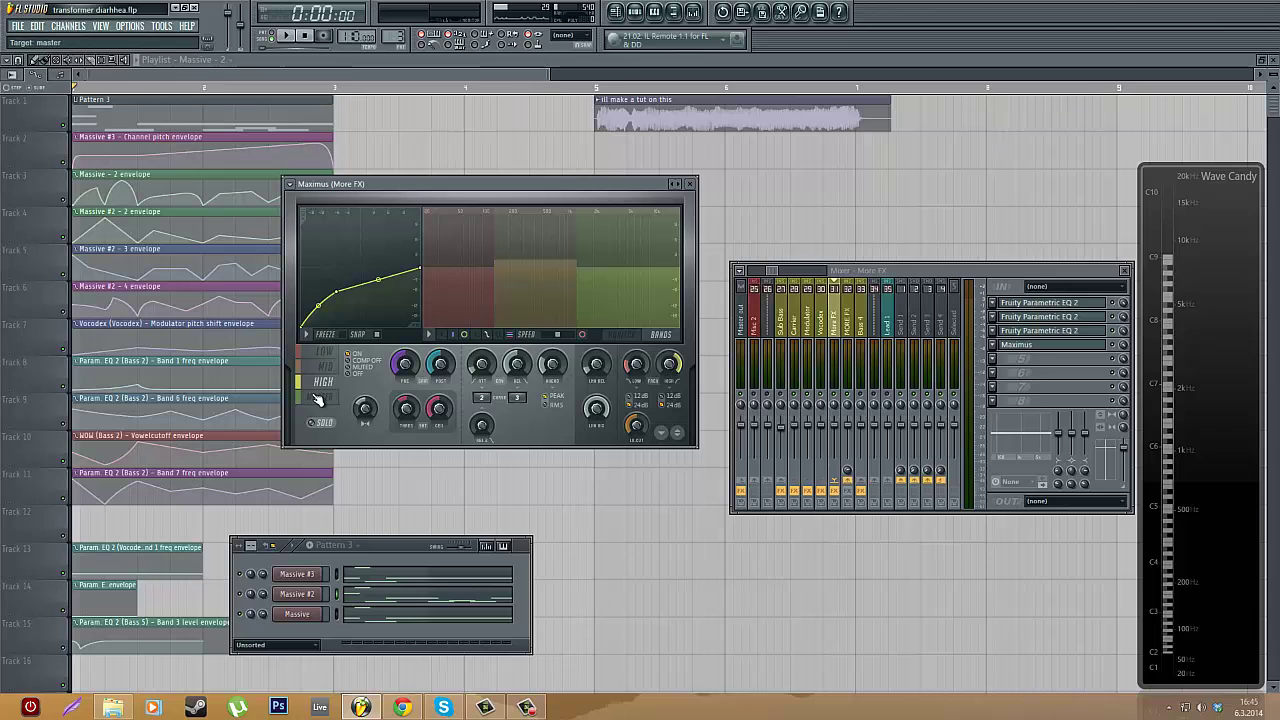
left_click(317, 398)
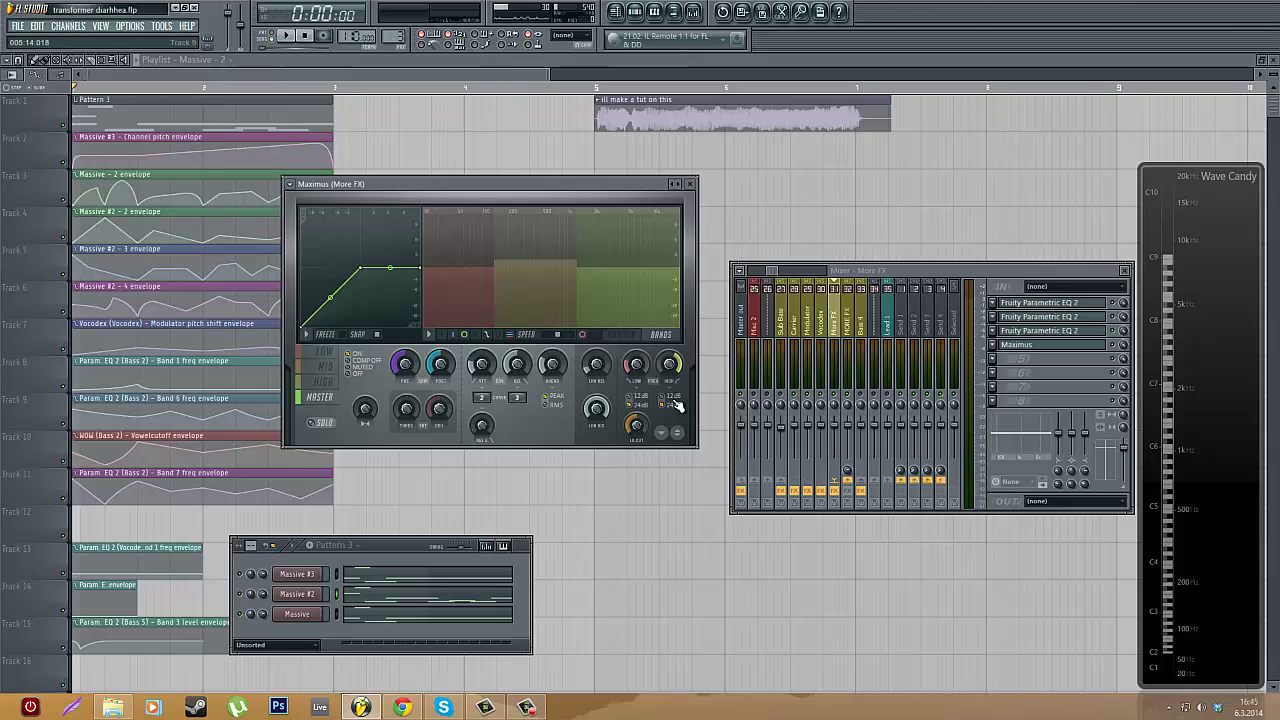
left_click(690, 185)
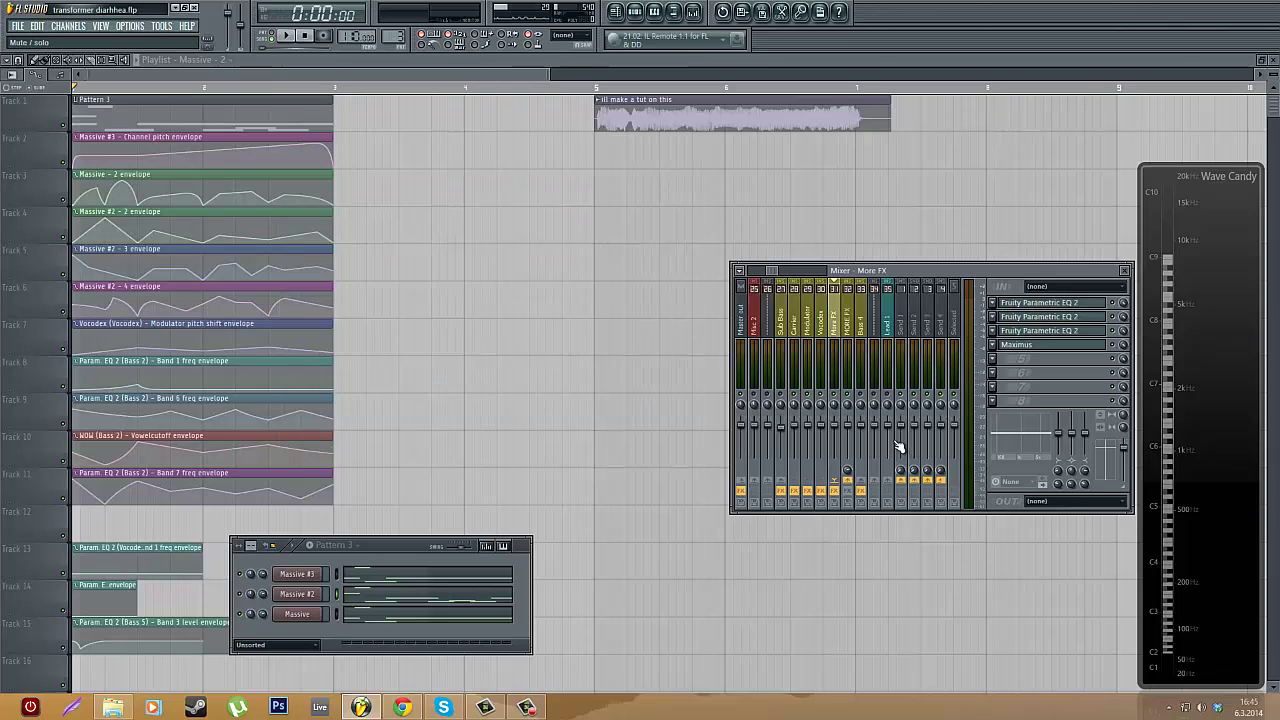
- Examine the Fruity Parametric EQ 2 on the uppercase MORE FX track during playback and compare that track's effect chain with the Vocodex track's
left_click(850, 332)
left_click(1068, 306)
key("space")
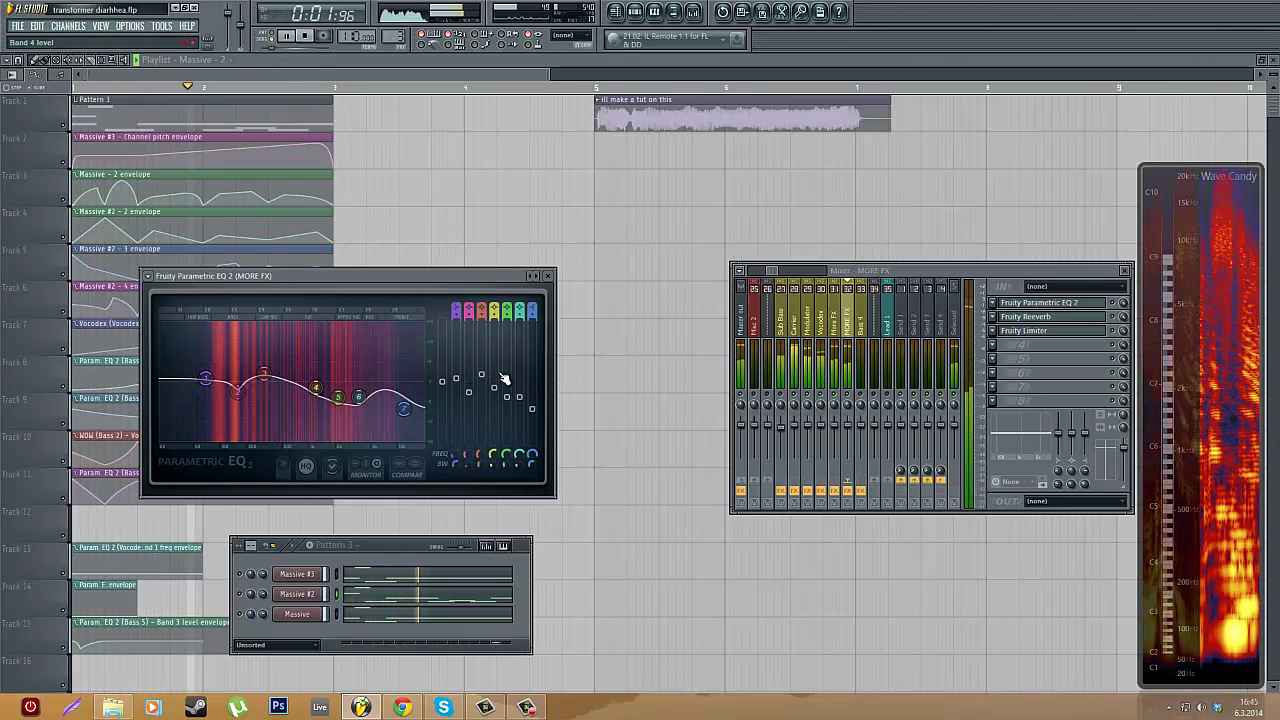
key("space")
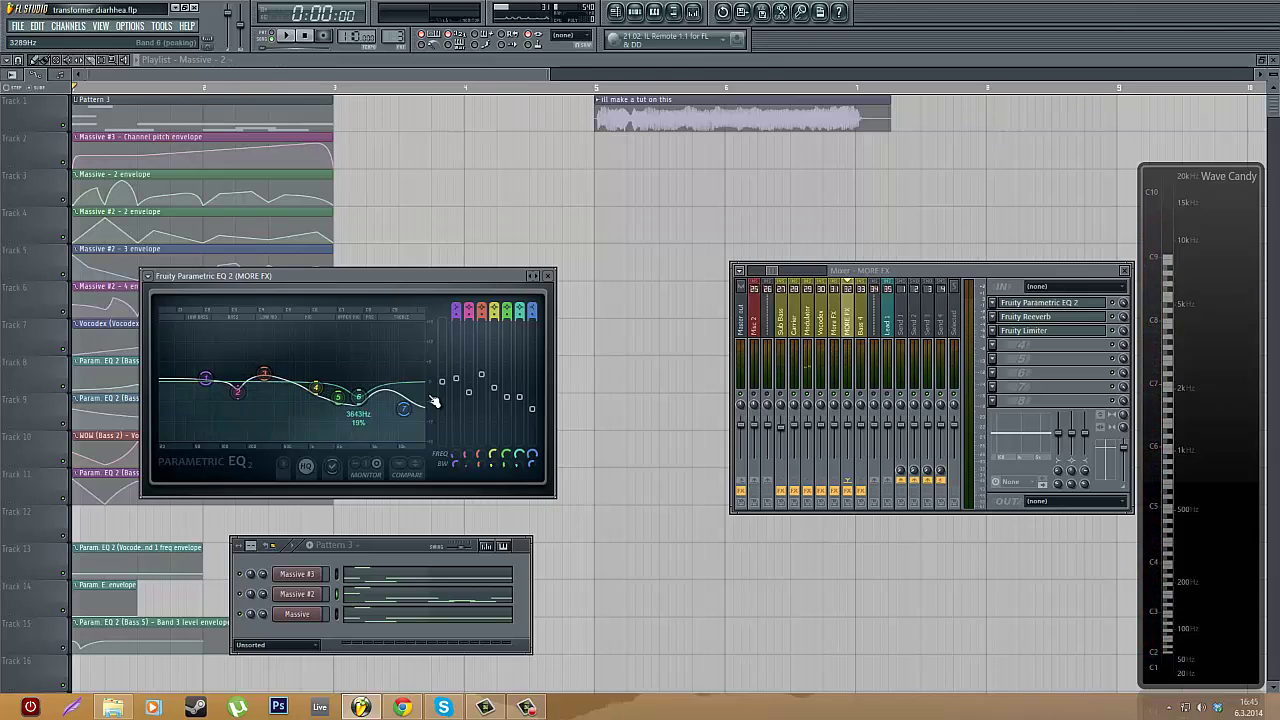
left_click(824, 322)
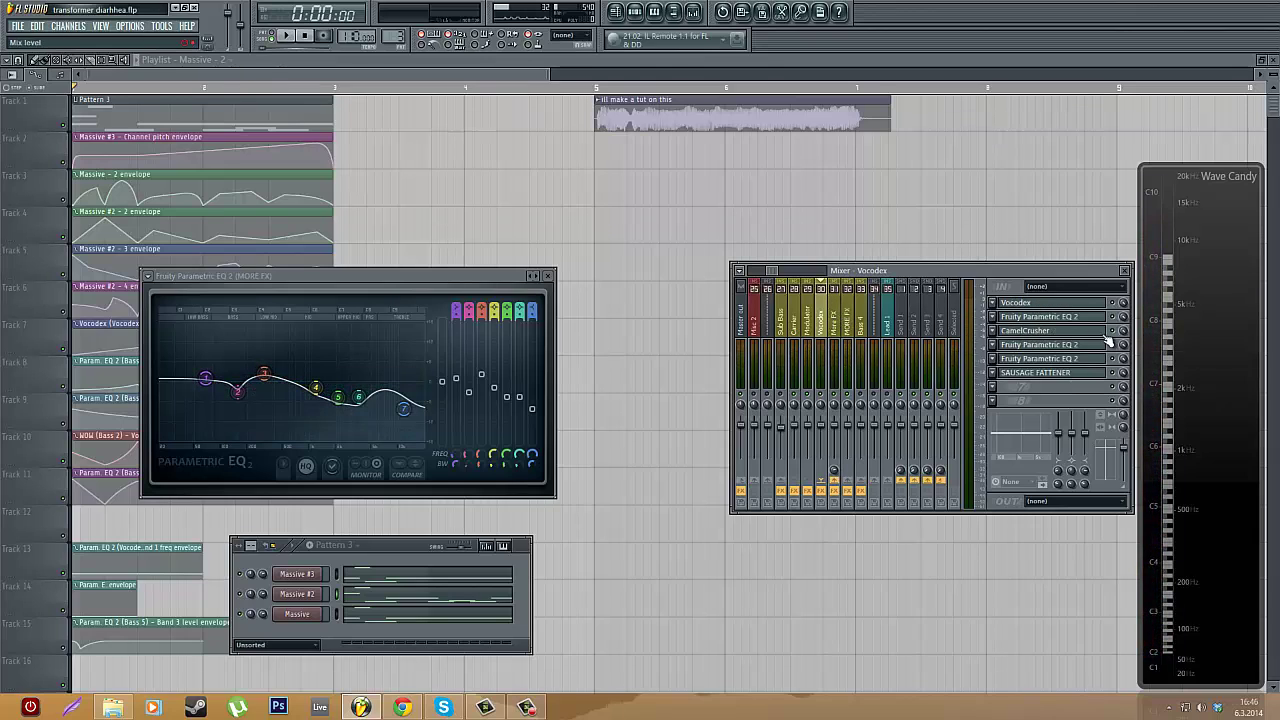
left_click(866, 320)
left_click(855, 327)
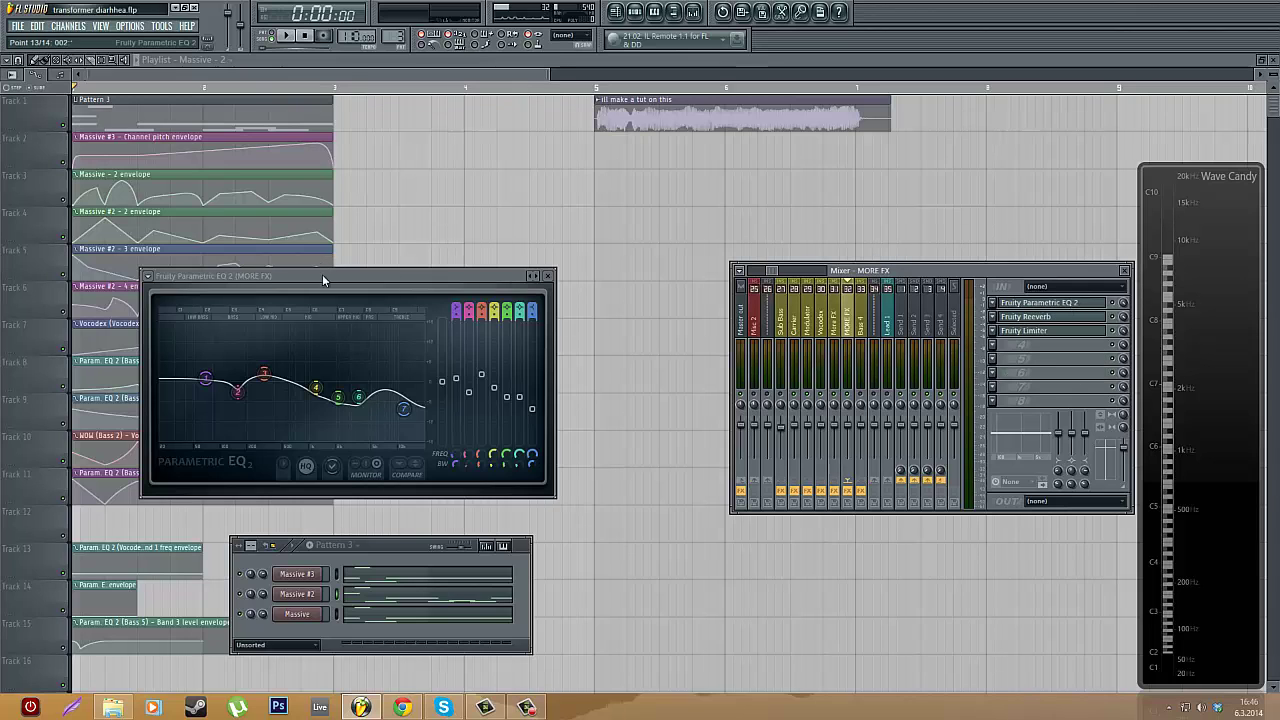
- Rearrange the MORE FX equalizer and mixer windows so they sit clear of the automation clips
left_click_drag(322, 274, 537, 272)
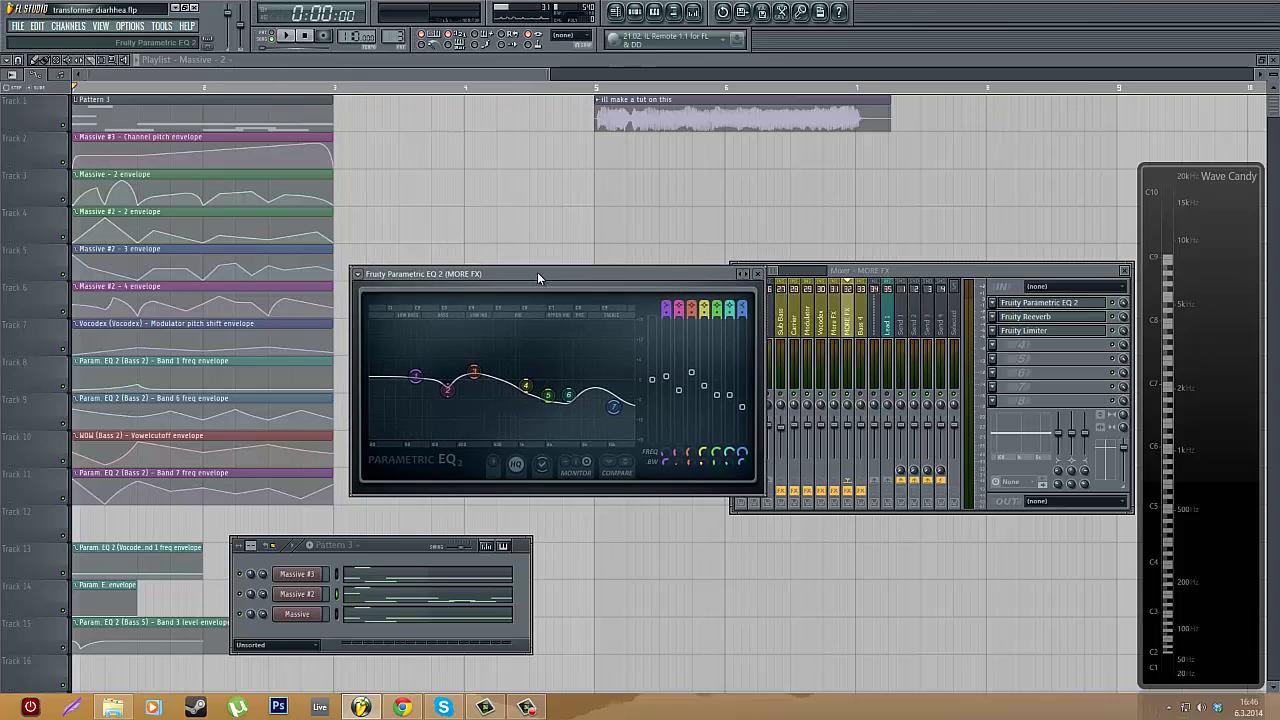
left_click_drag(832, 279, 884, 275)
left_click_drag(605, 272, 587, 215)
left_click_drag(938, 266, 868, 202)
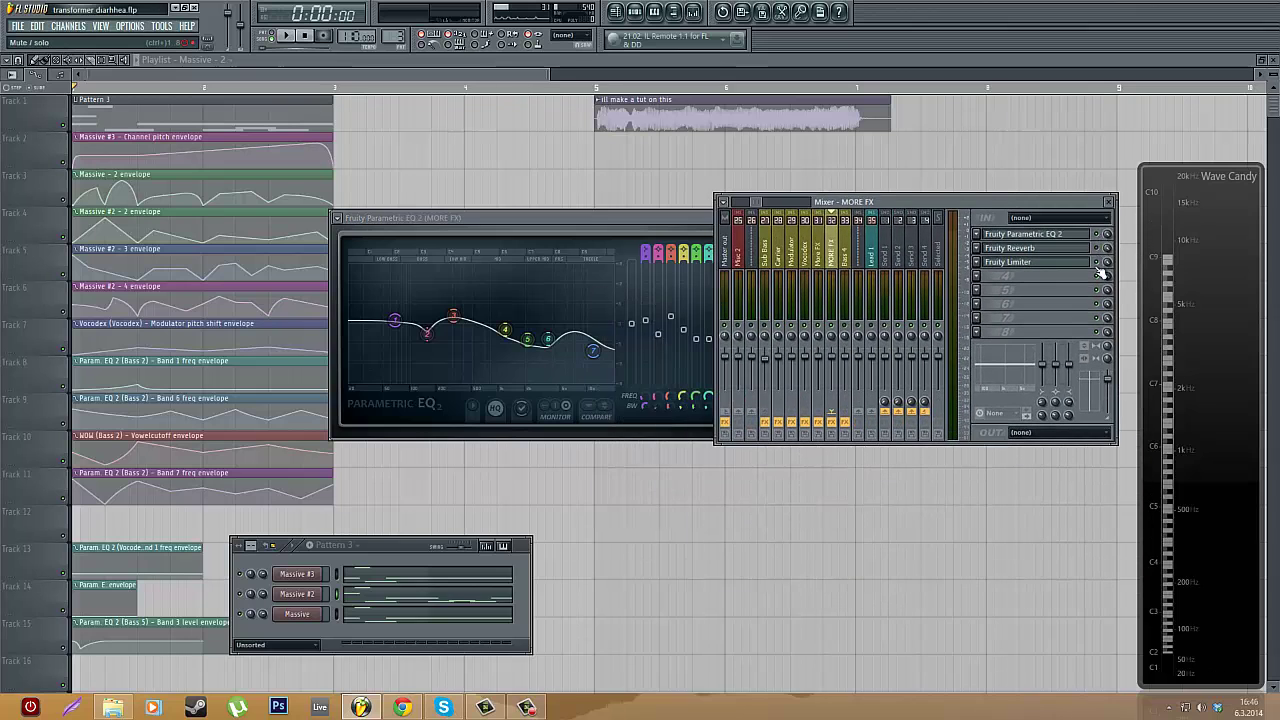
- Play the song through the MORE FX equalizer, bring its full window into view, and examine the band 5 area of its curve
key("space")
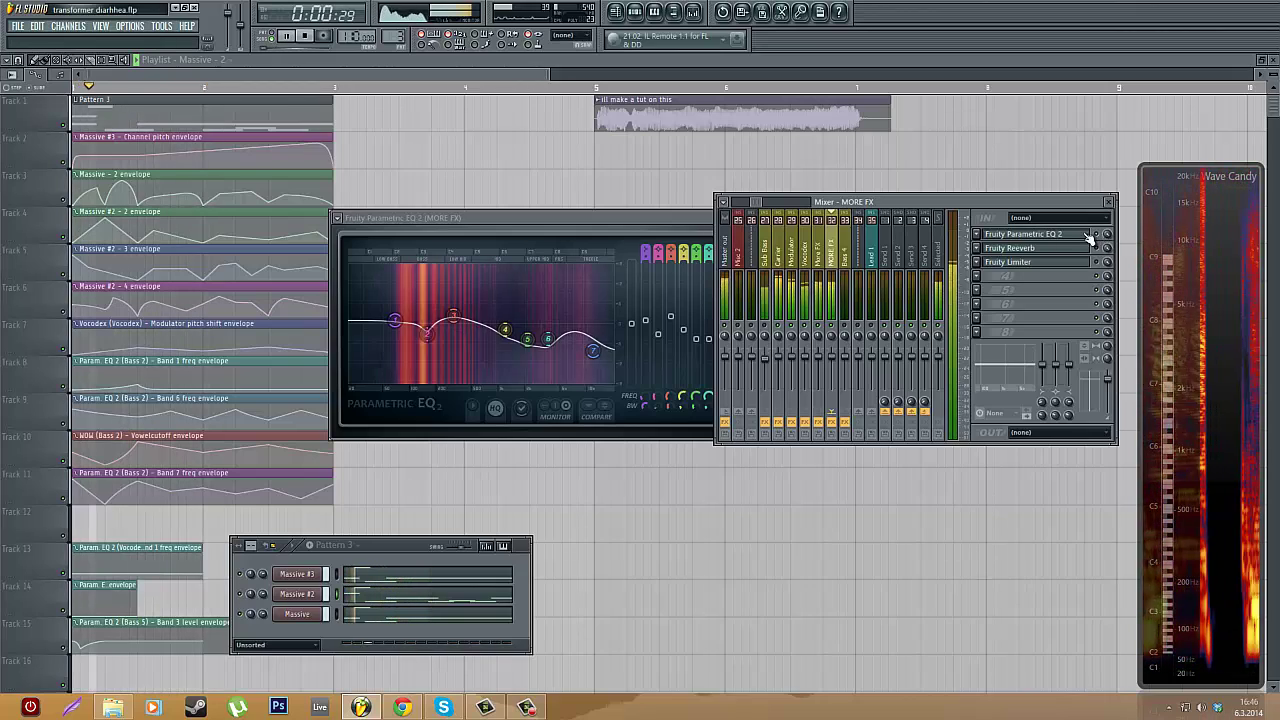
key("space")
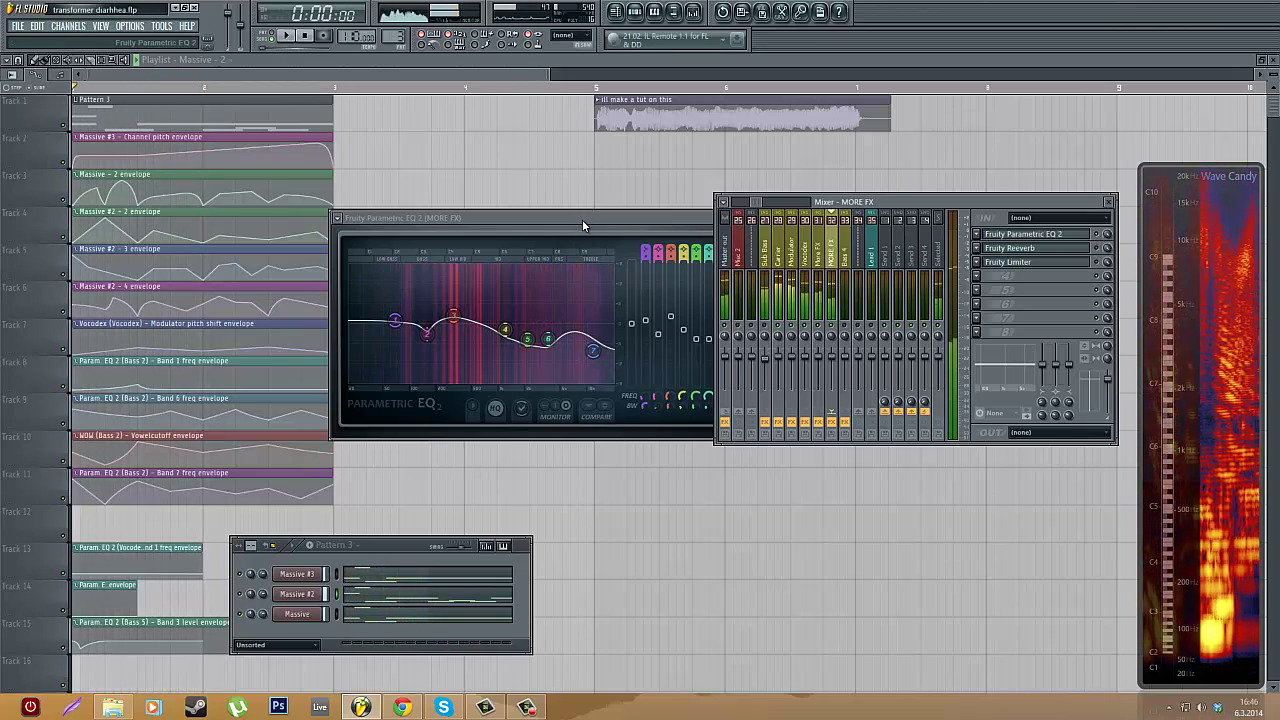
left_click_drag(582, 219, 599, 160)
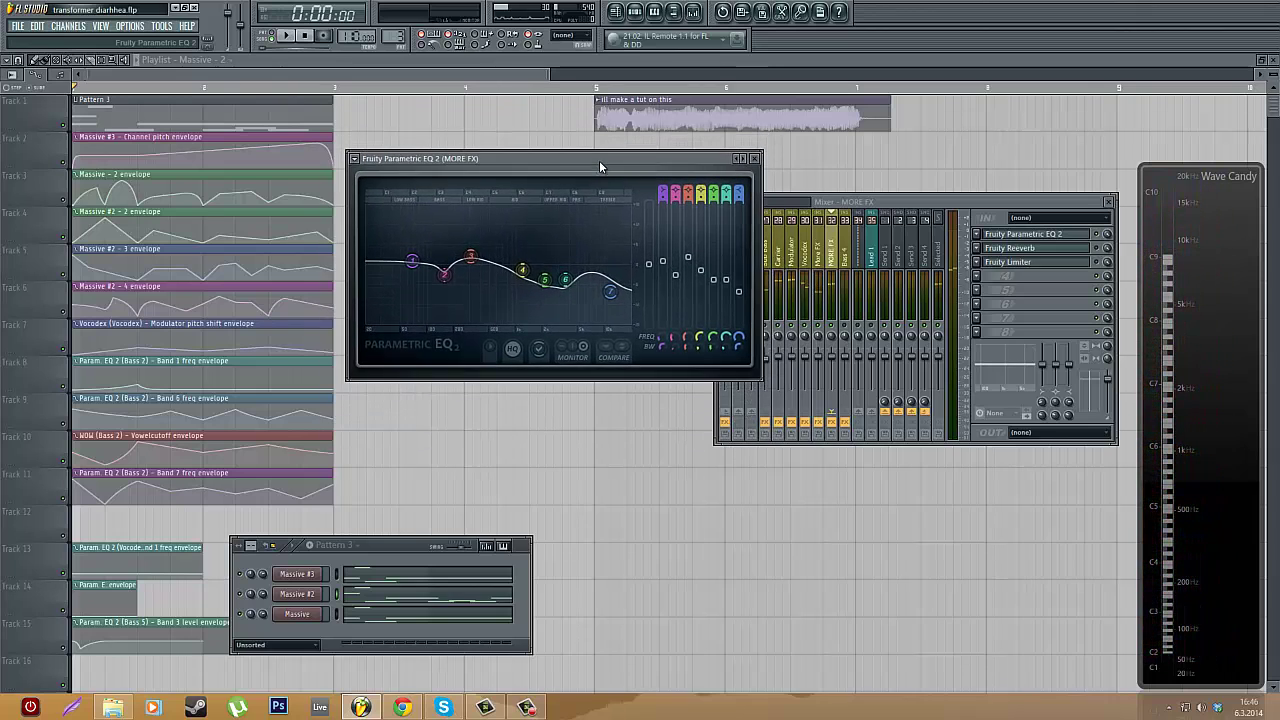
mouse_move(544, 278)
left_mouse_down()
mouse_move(574, 286)
mouse_move(548, 284)
left_mouse_up()
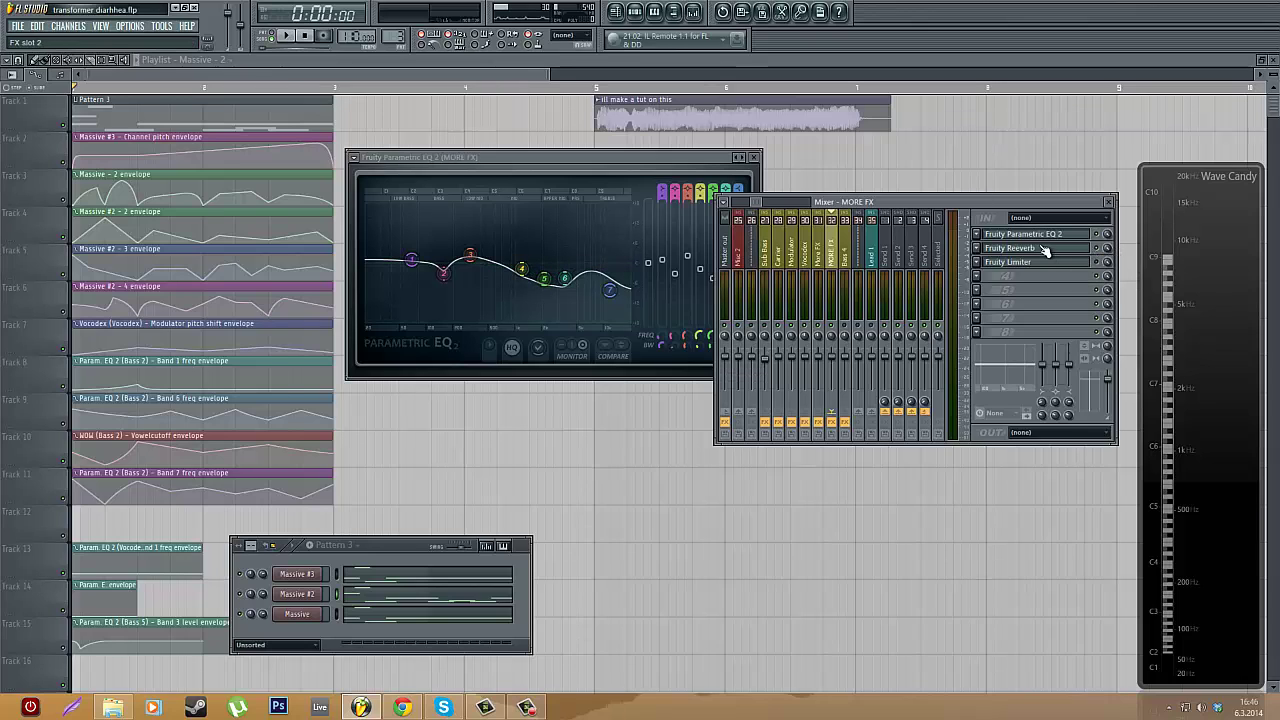
- Review the Fruity Reeverb settings on the MORE FX track and play the song through the reverb
left_click(1043, 250)
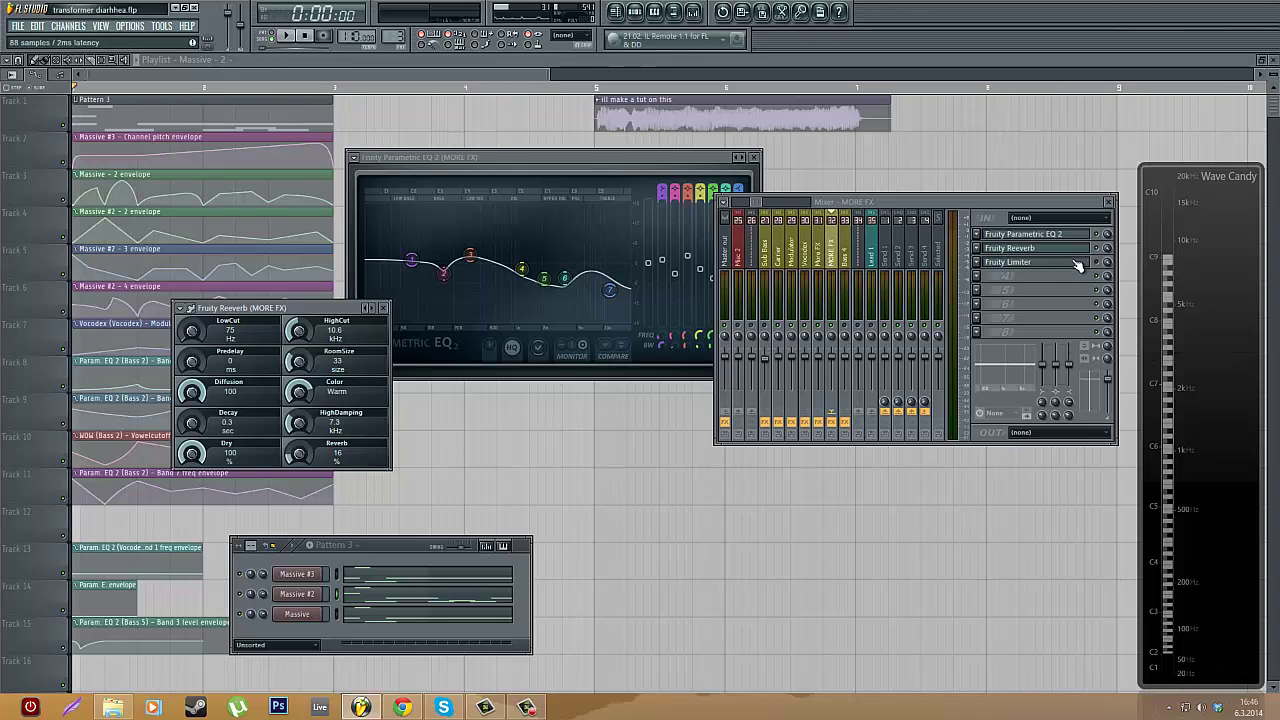
key("space")
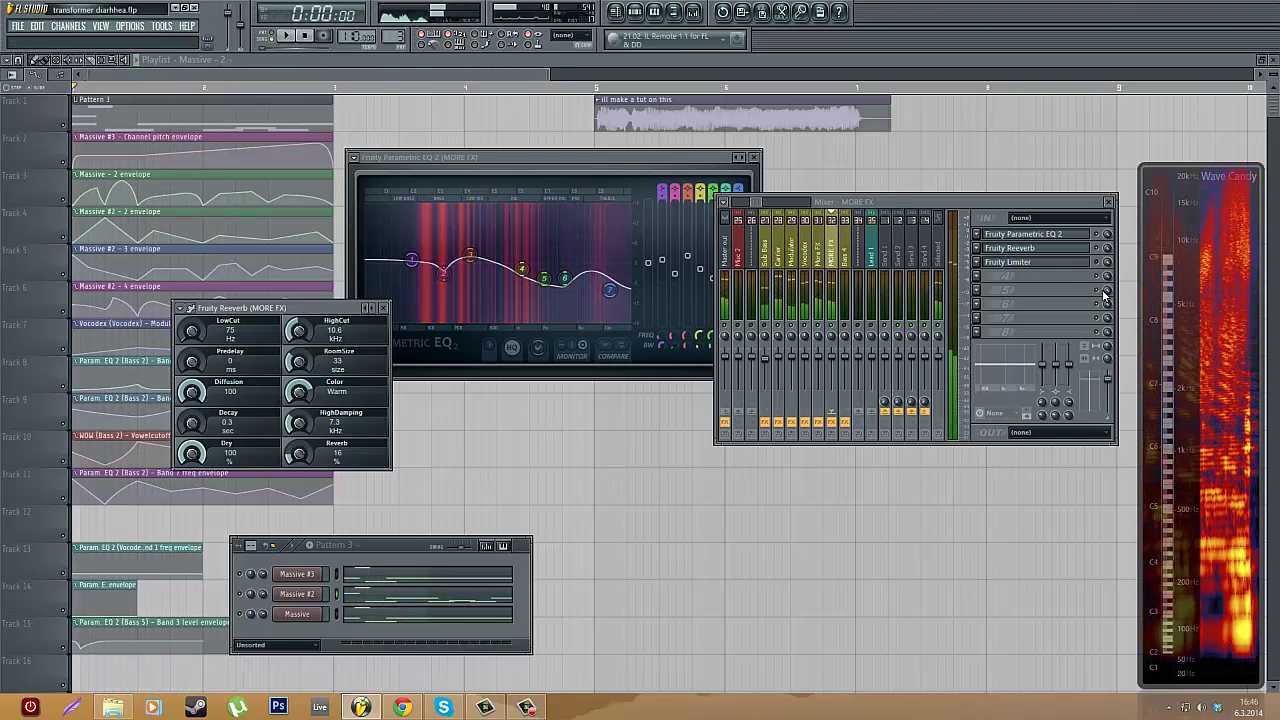
key("space")
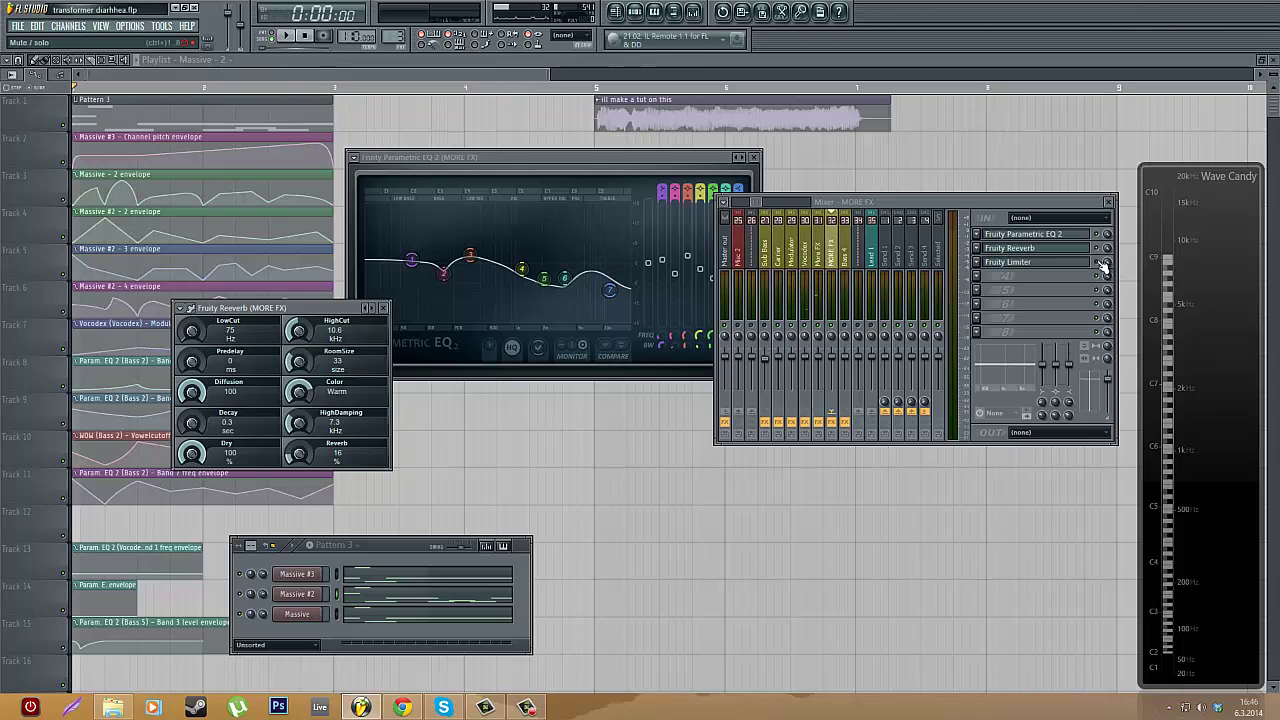
- Review the Fruity Limiter on the MORE FX track while the song plays, close it, and stop playback
left_click(1056, 263)
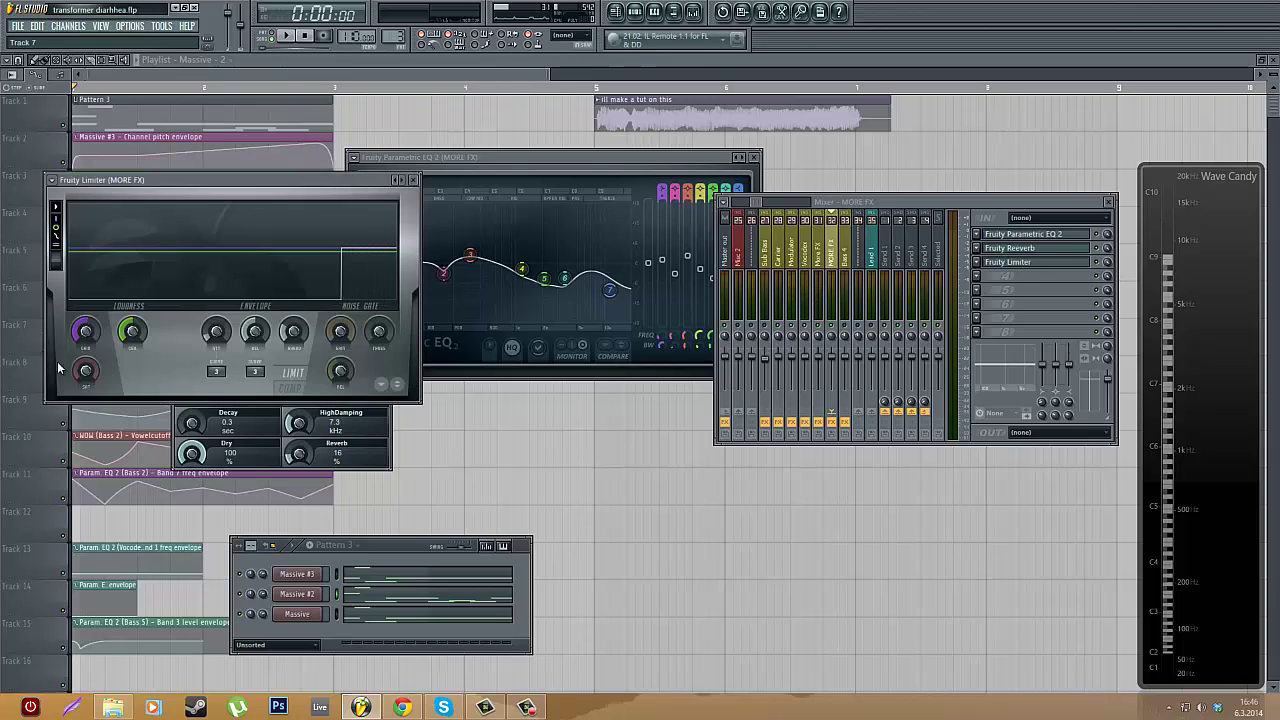
key("space")
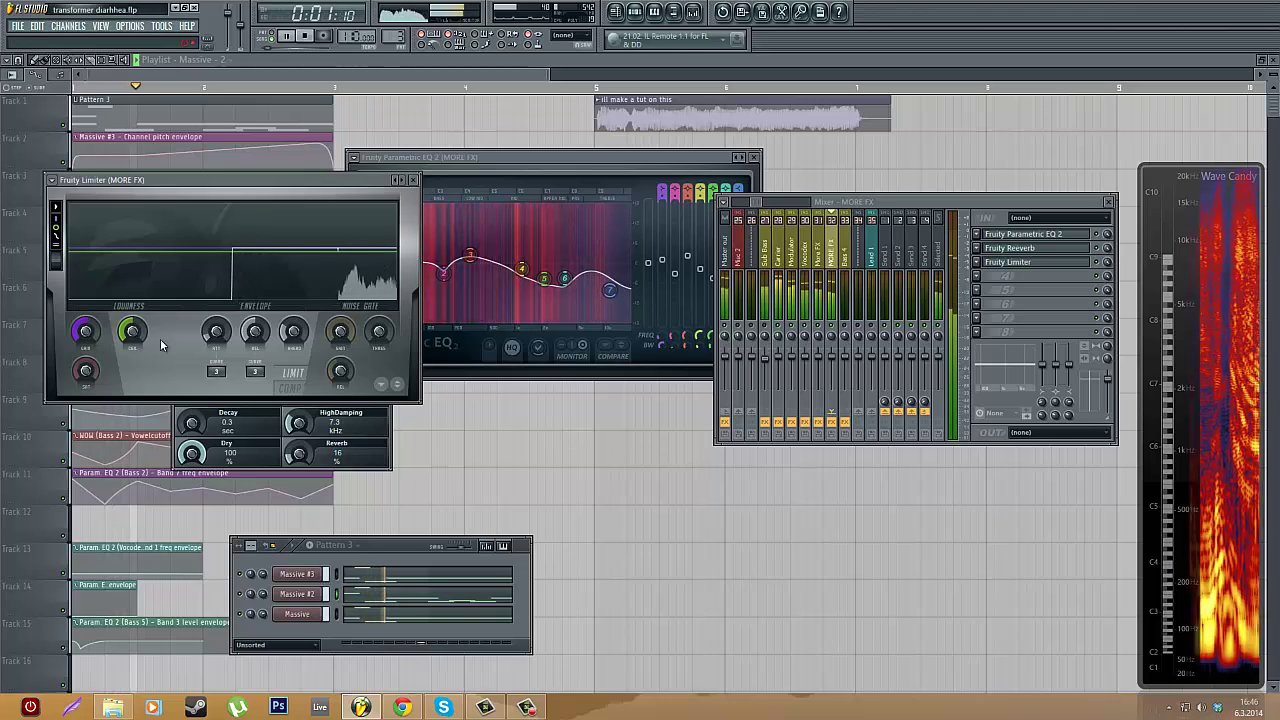
left_click(413, 180)
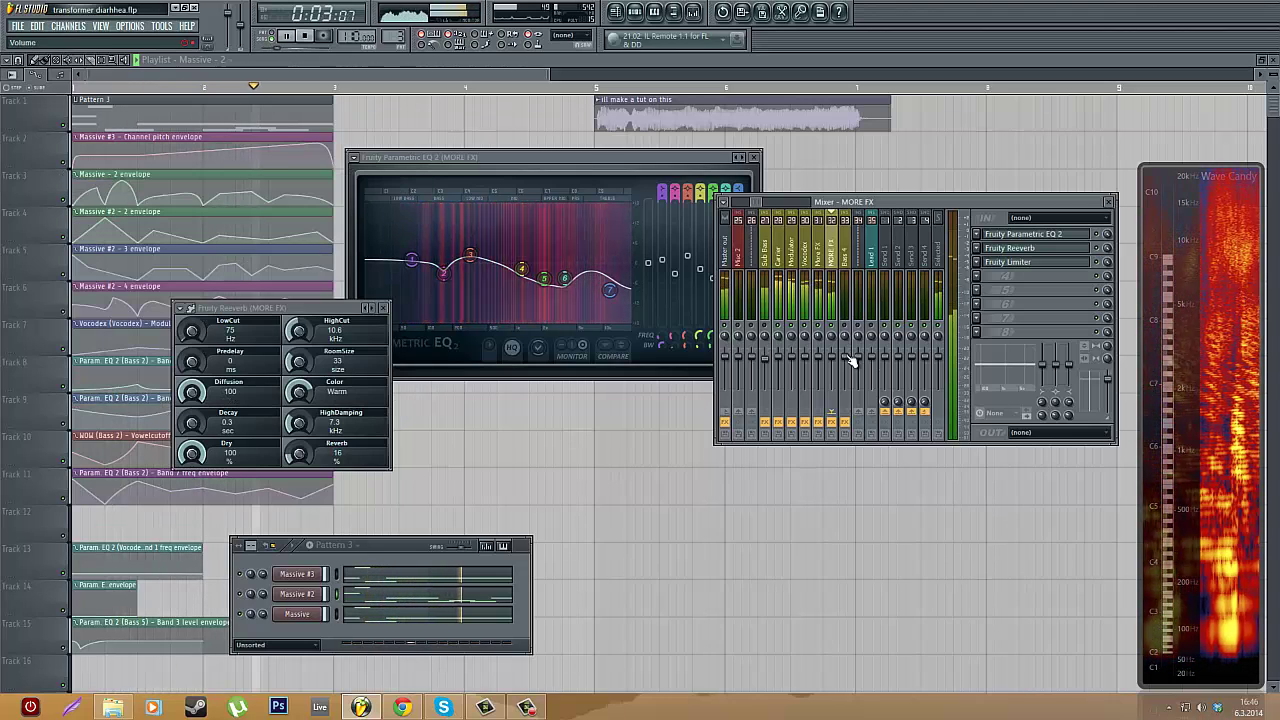
key("space")
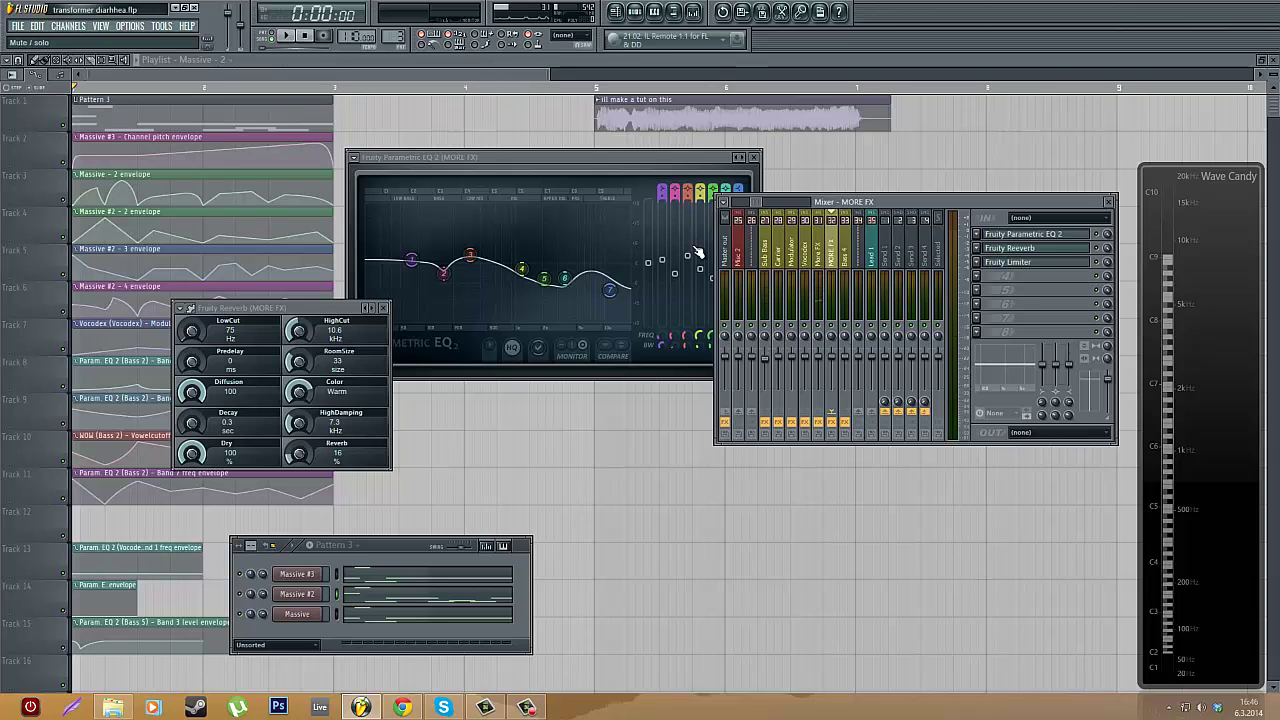
- Review the effect chains on the Sub Bass and Modulator mixer tracks and bring the step sequencer into focus
left_click(770, 246)
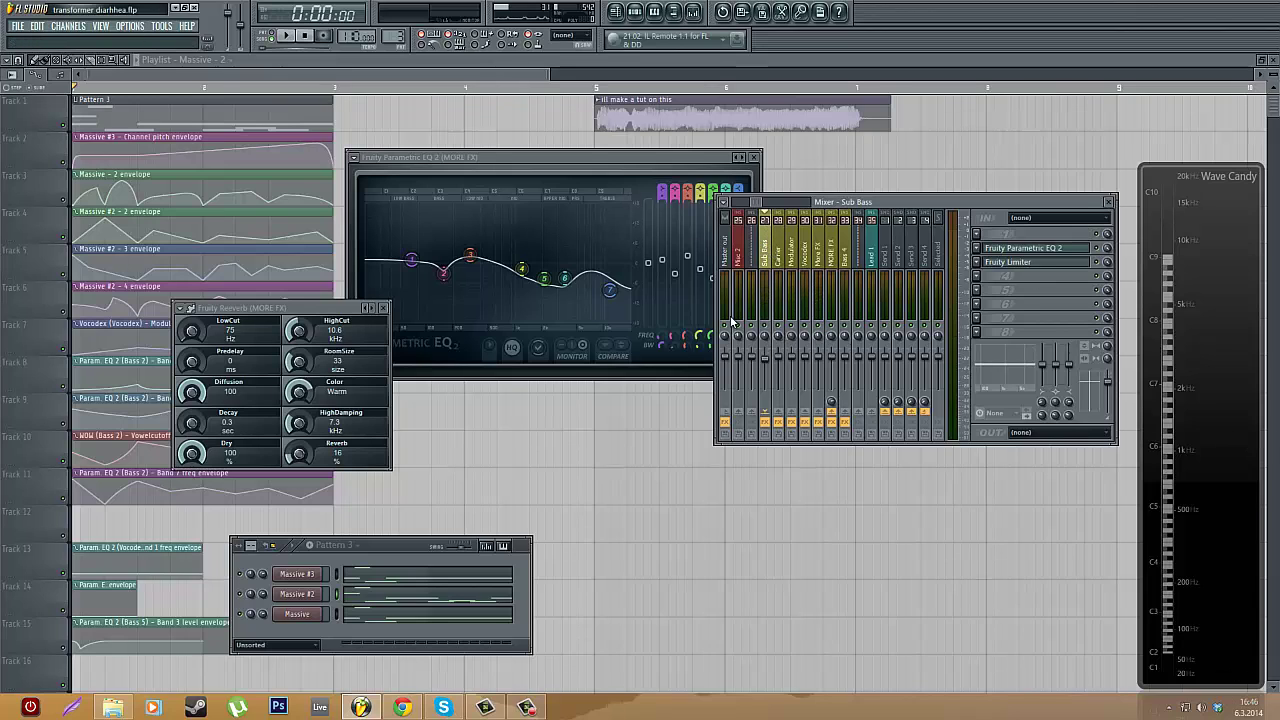
left_click(638, 12)
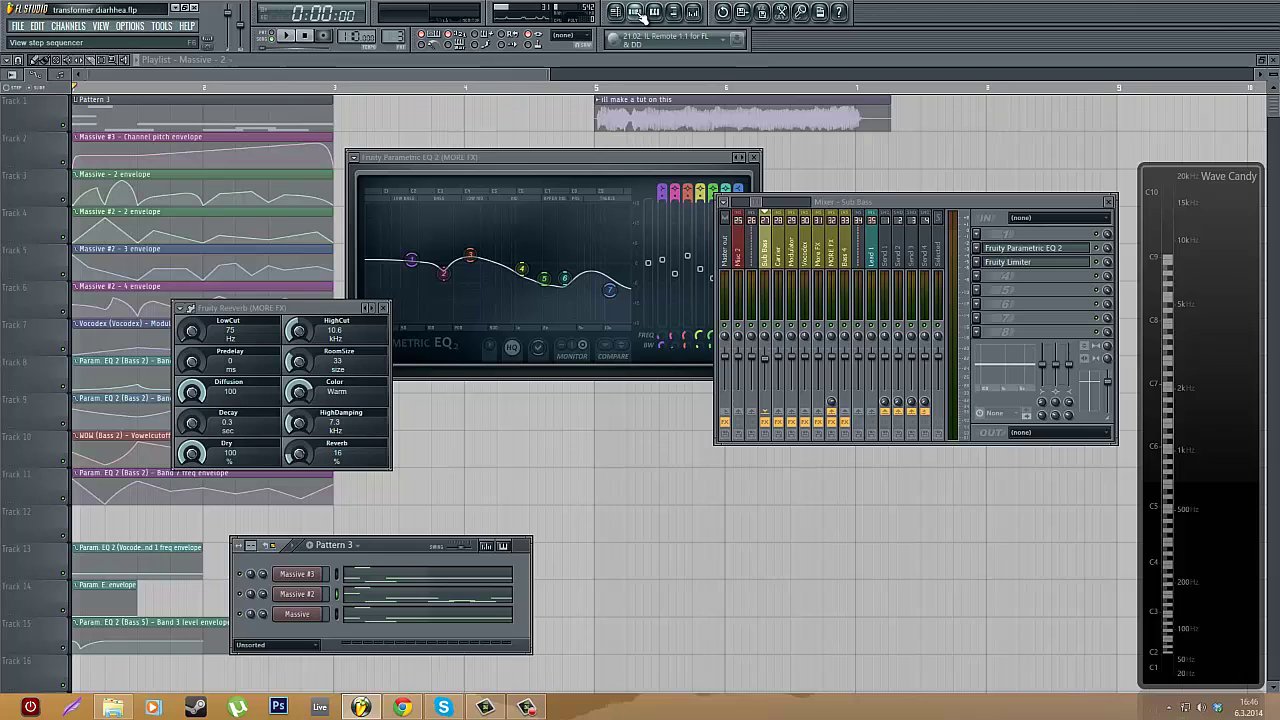
left_click(799, 256)
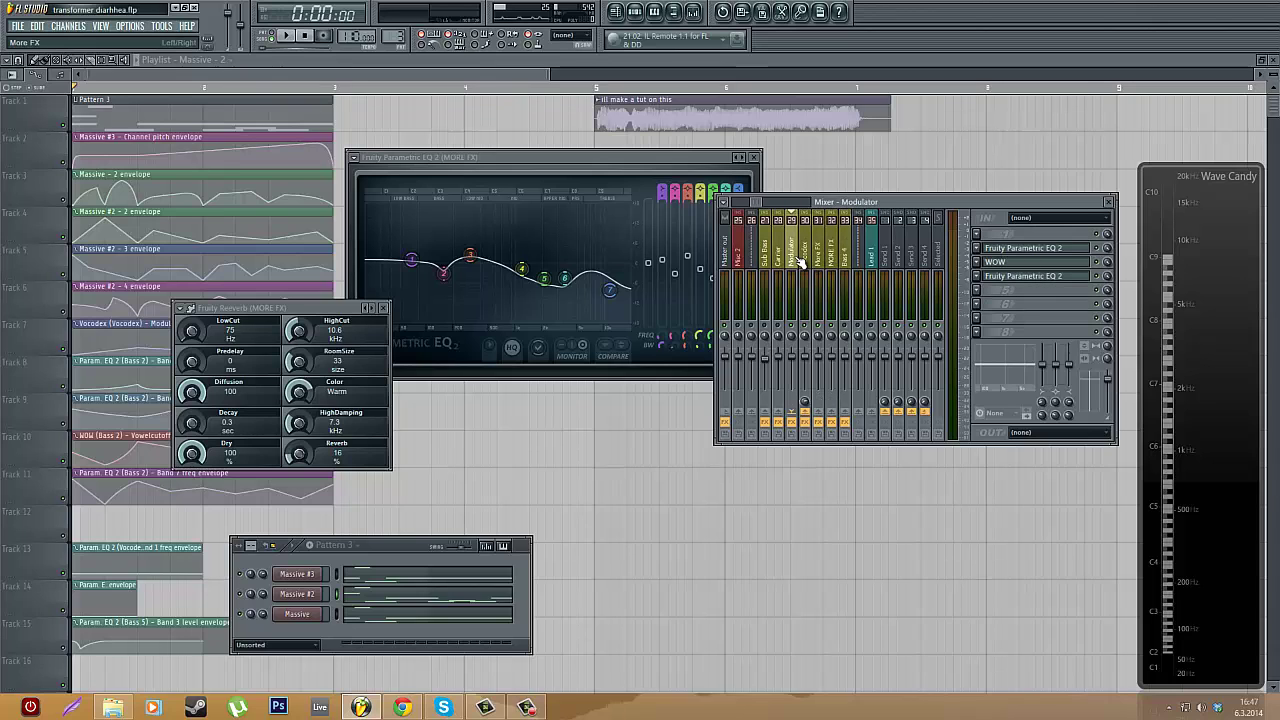
key("F6")
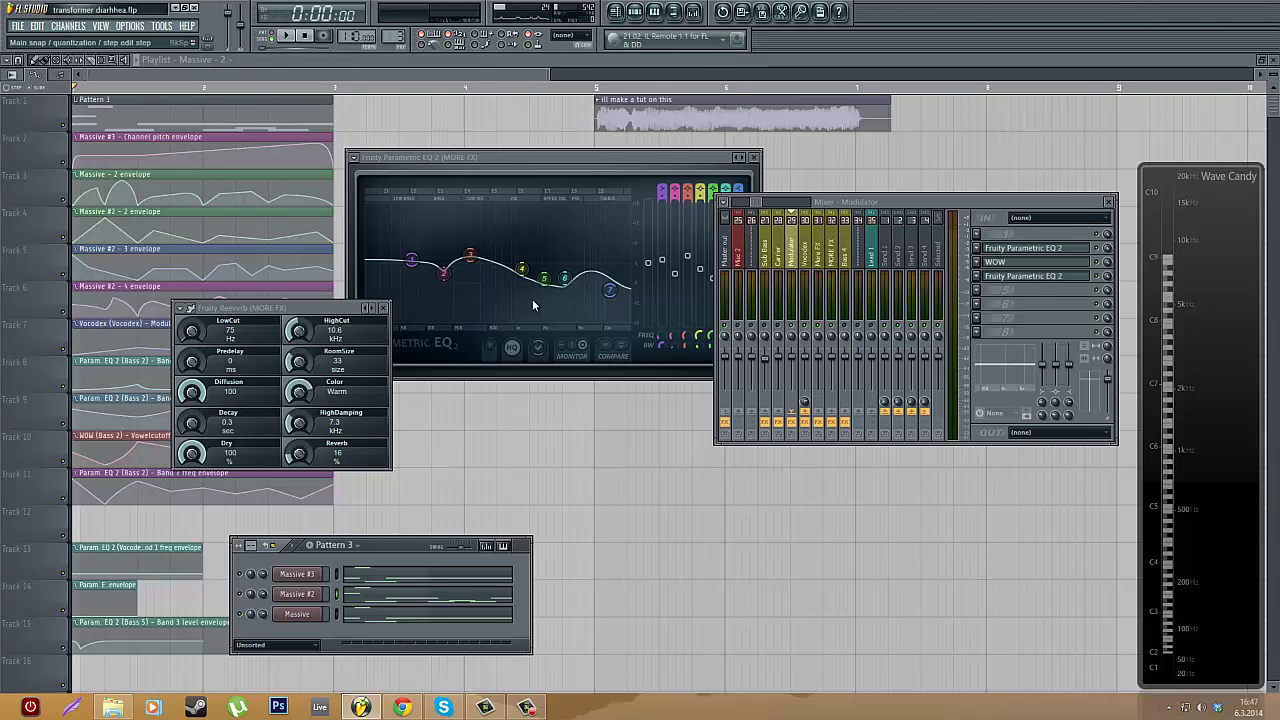
- Open the Massive #2 modulator patch, close its channel settings and the Fruity Reeverb window, and reposition the synth for viewing
left_click(296, 594)
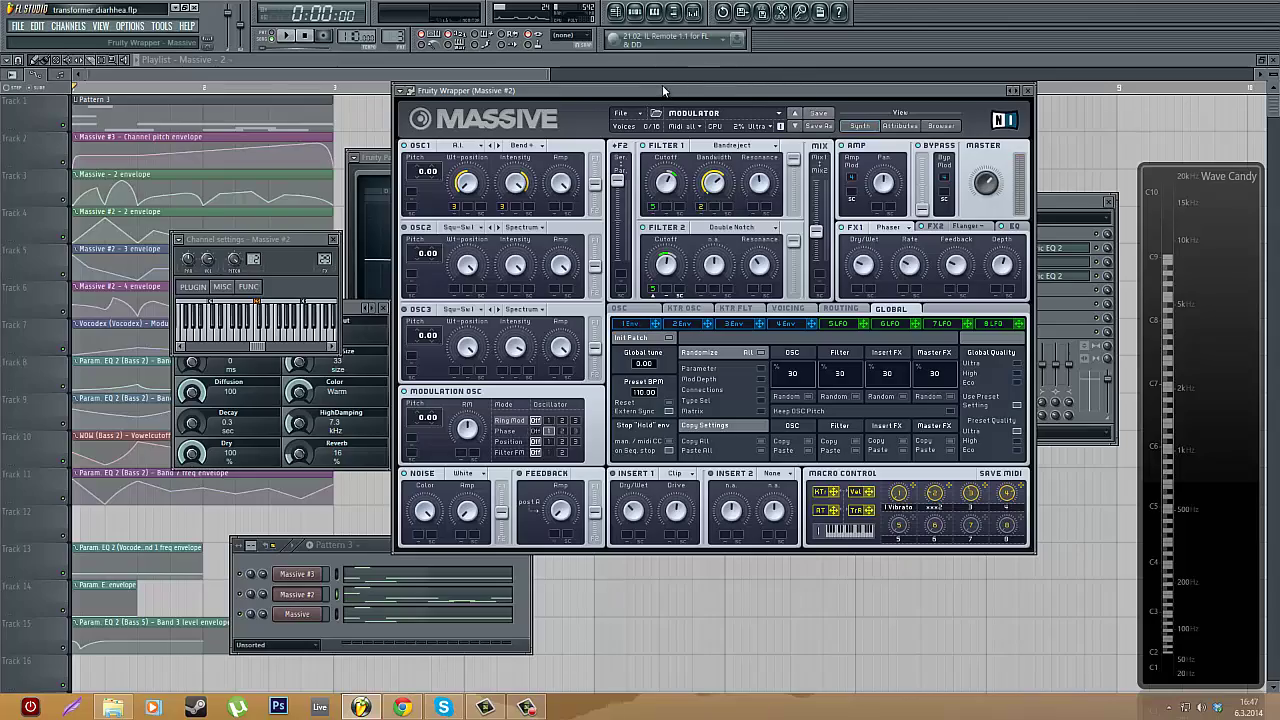
left_click_drag(662, 87, 724, 101)
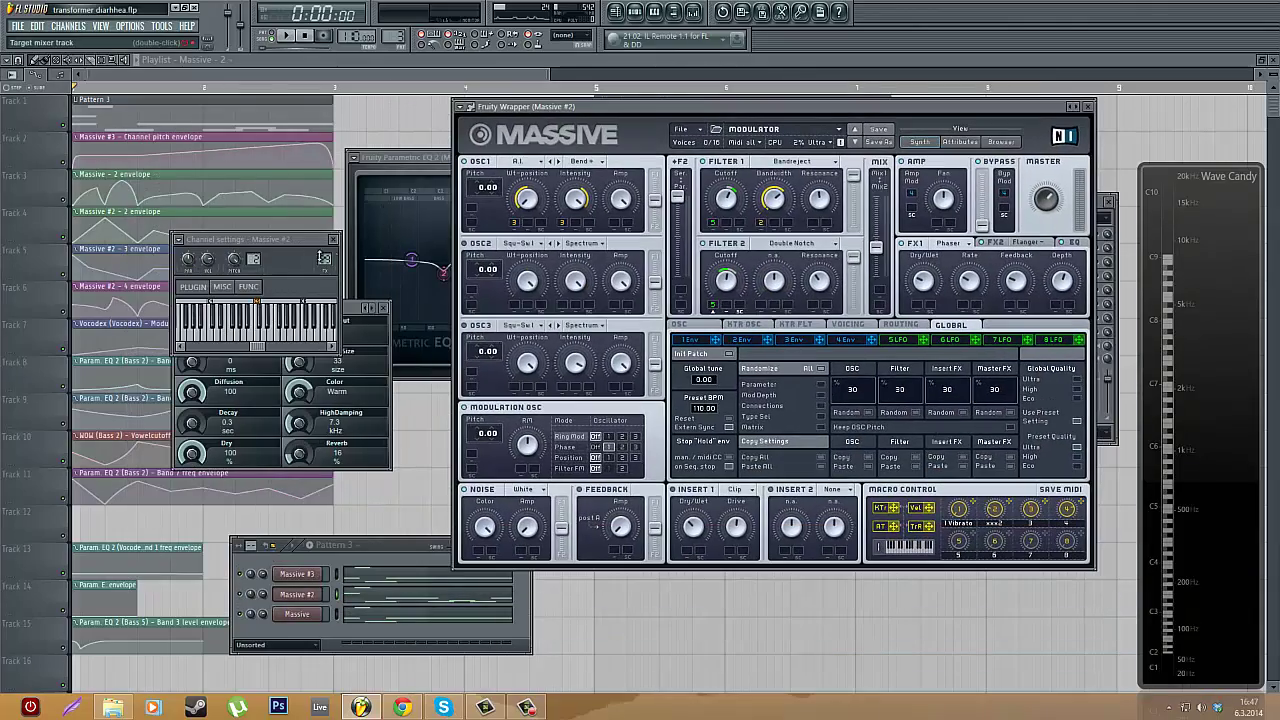
left_click(334, 239)
left_click(383, 307)
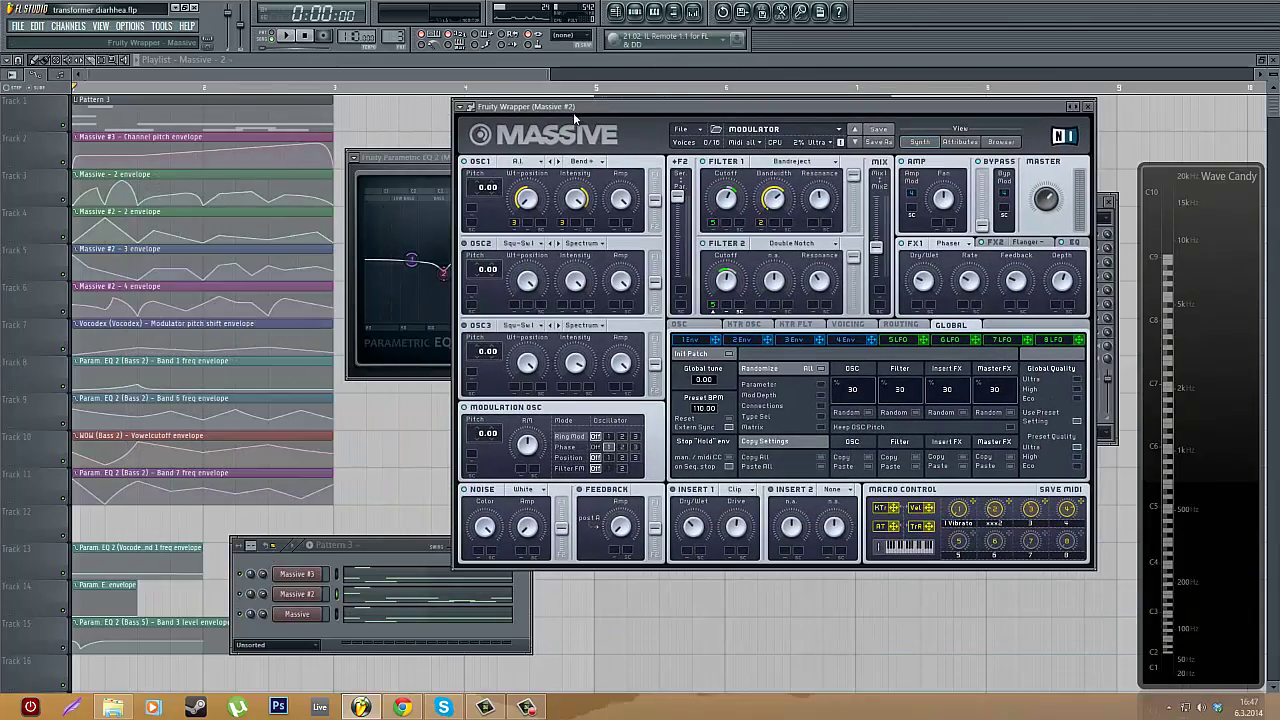
left_click_drag(573, 112, 420, 104)
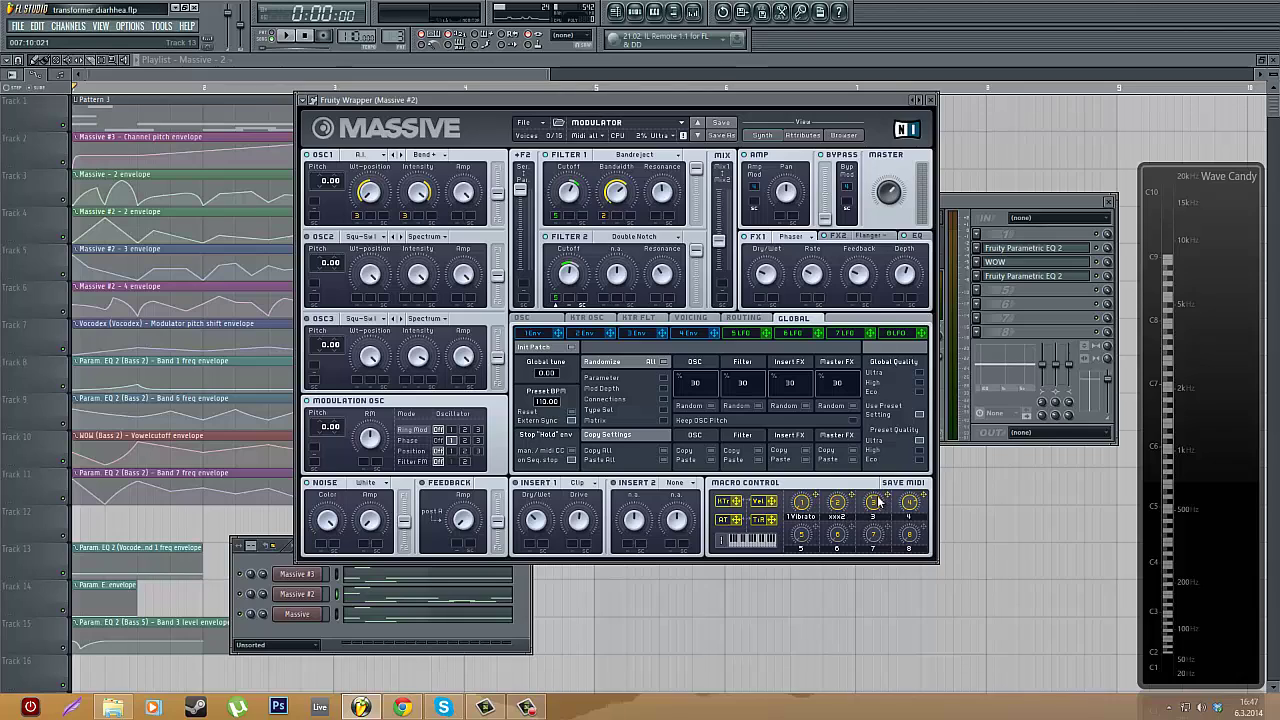
- Review the EQ, voicing and oscillator settings of the Massive #2 modulator patch
left_click(892, 239)
left_click(918, 238)
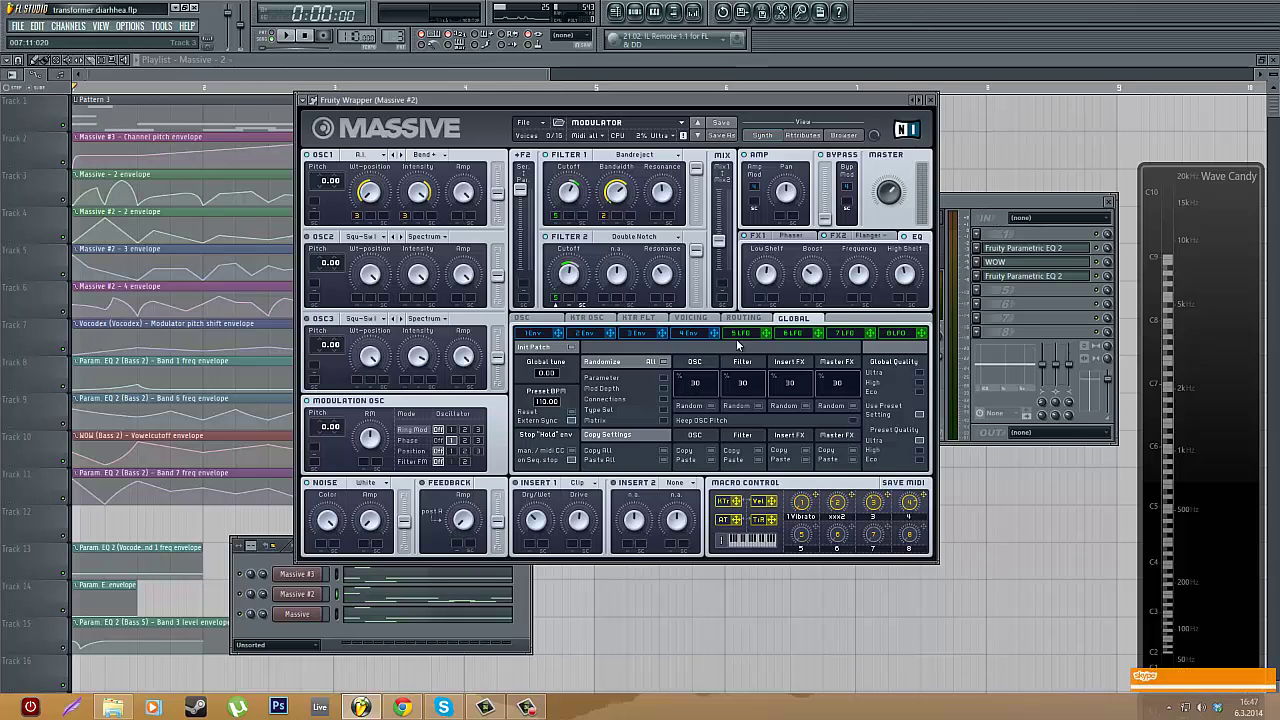
left_click(695, 318)
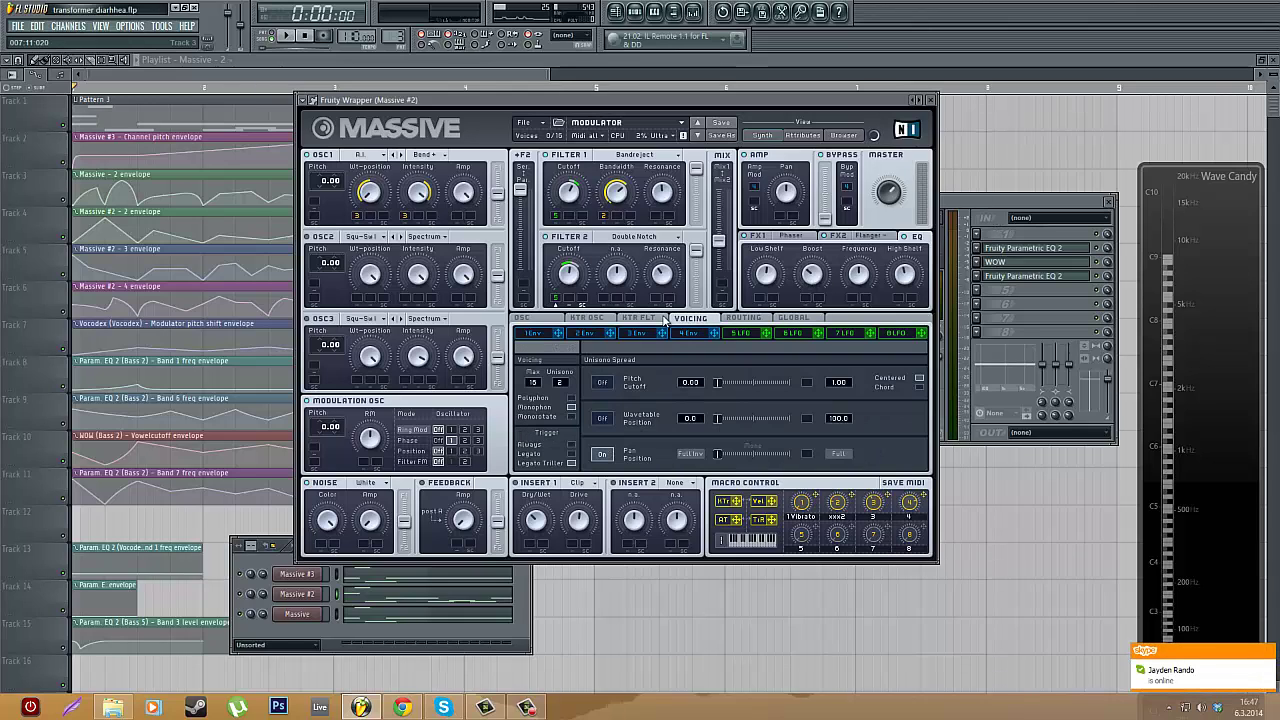
left_click(546, 327)
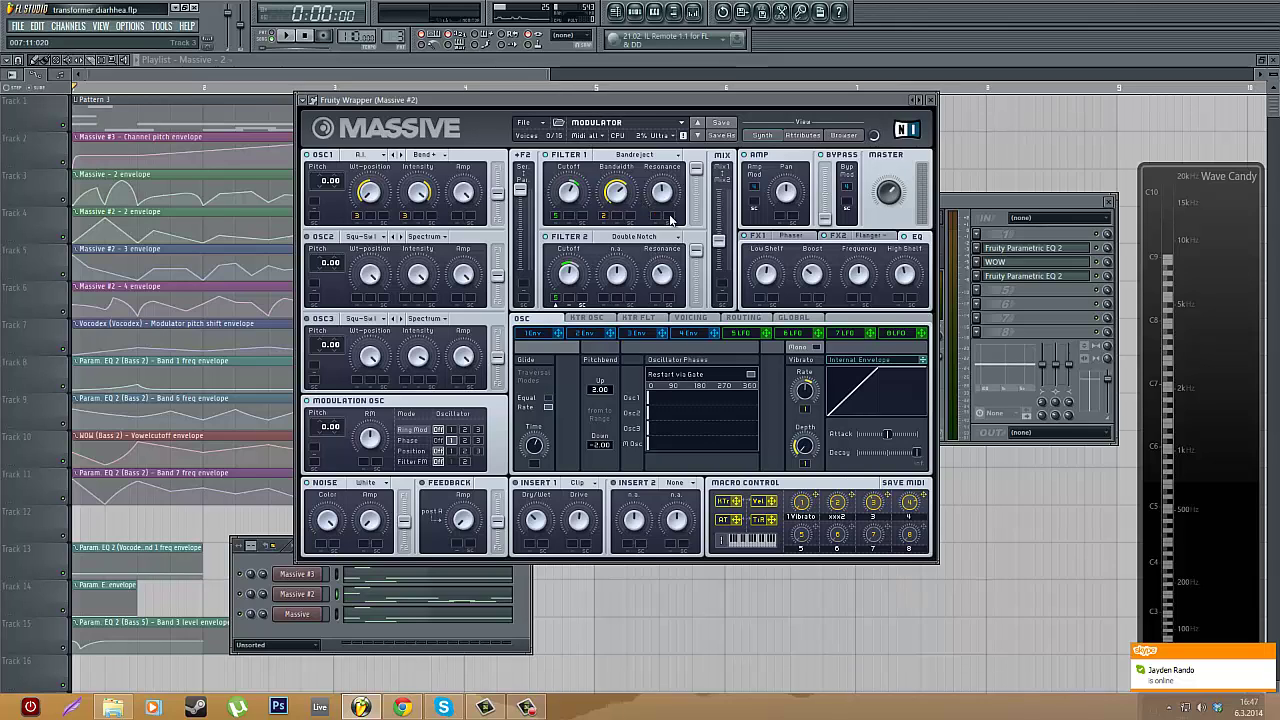
- Review LFO 5 and envelope 4 in the Massive #2 patch and close the synth
left_click(750, 334)
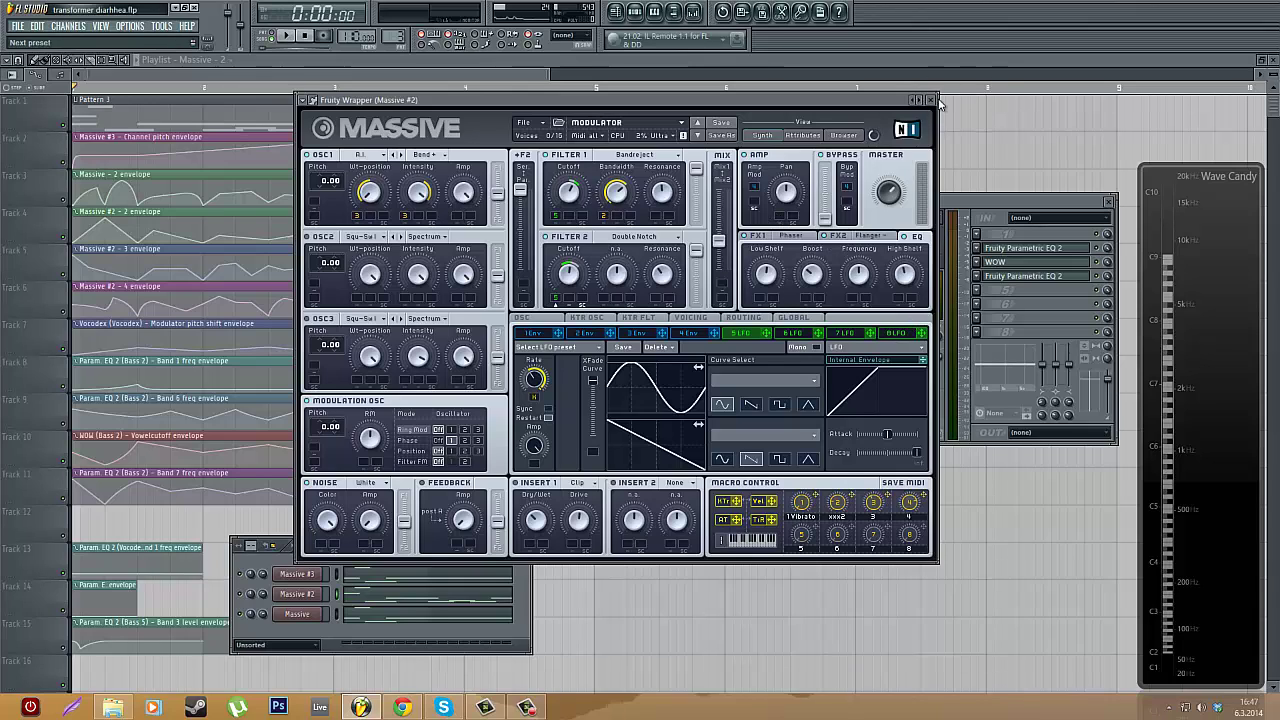
left_click(707, 320)
left_click(700, 333)
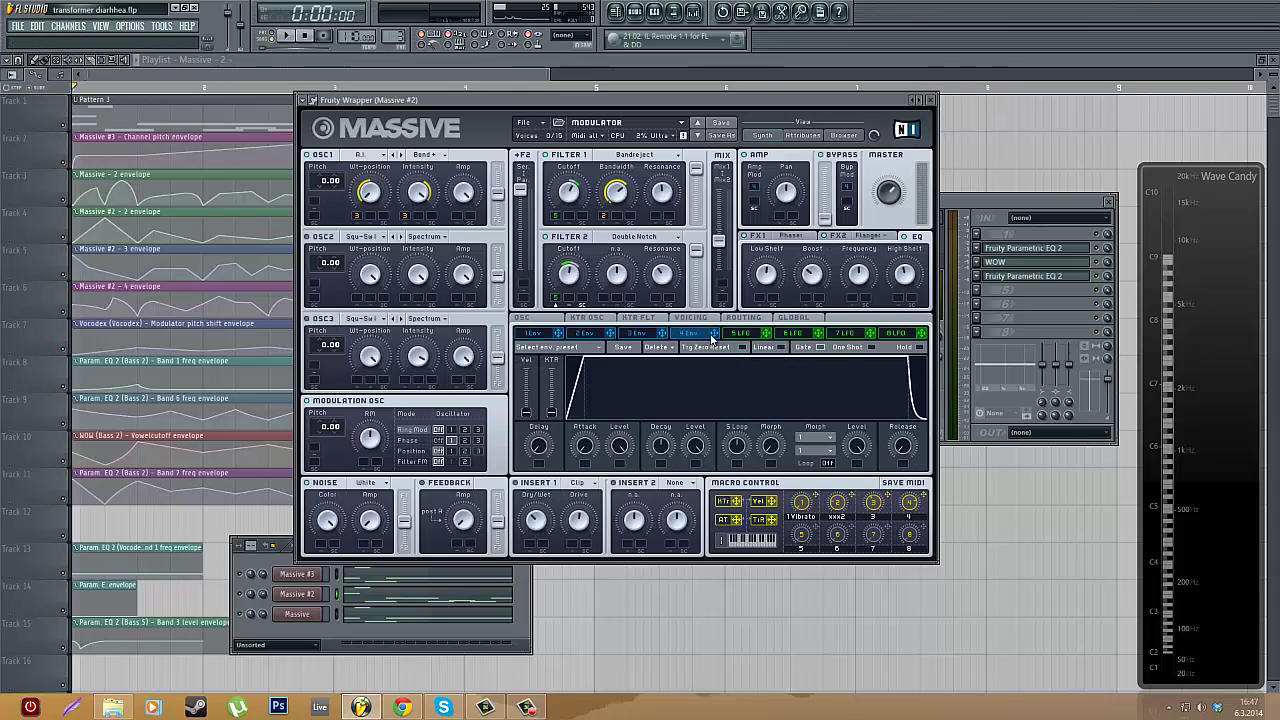
left_click(742, 333)
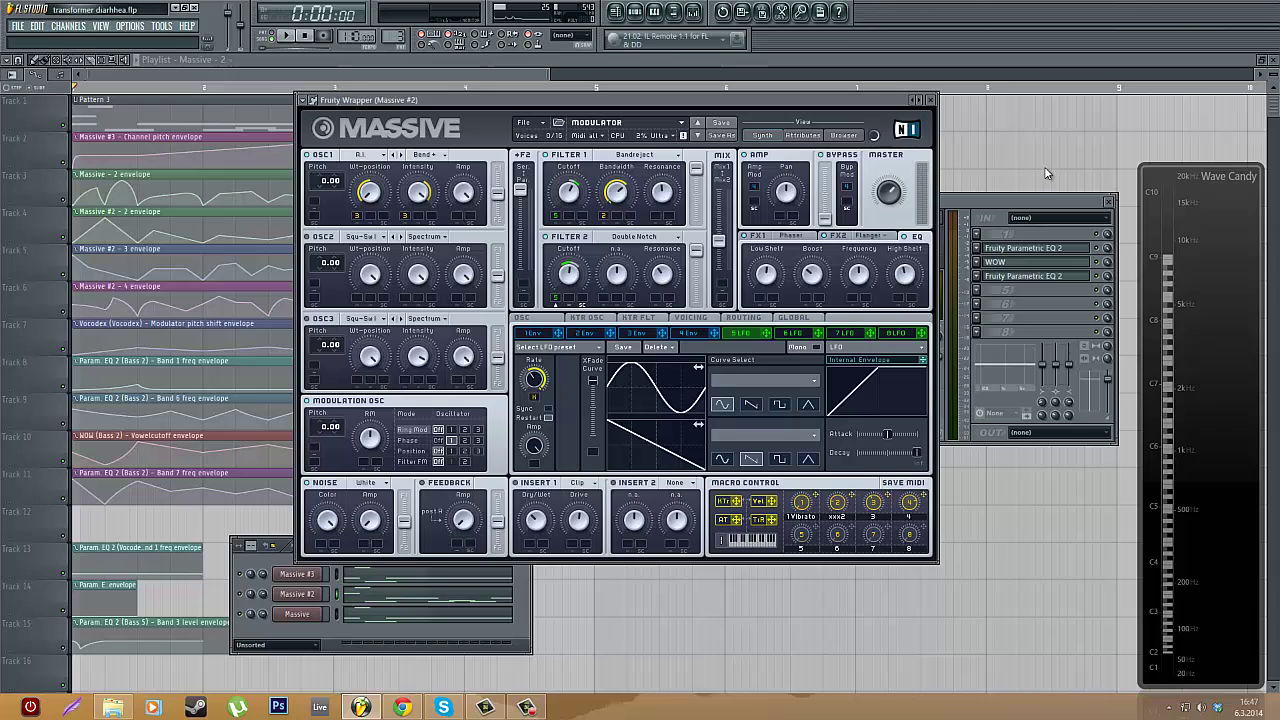
left_click(929, 100)
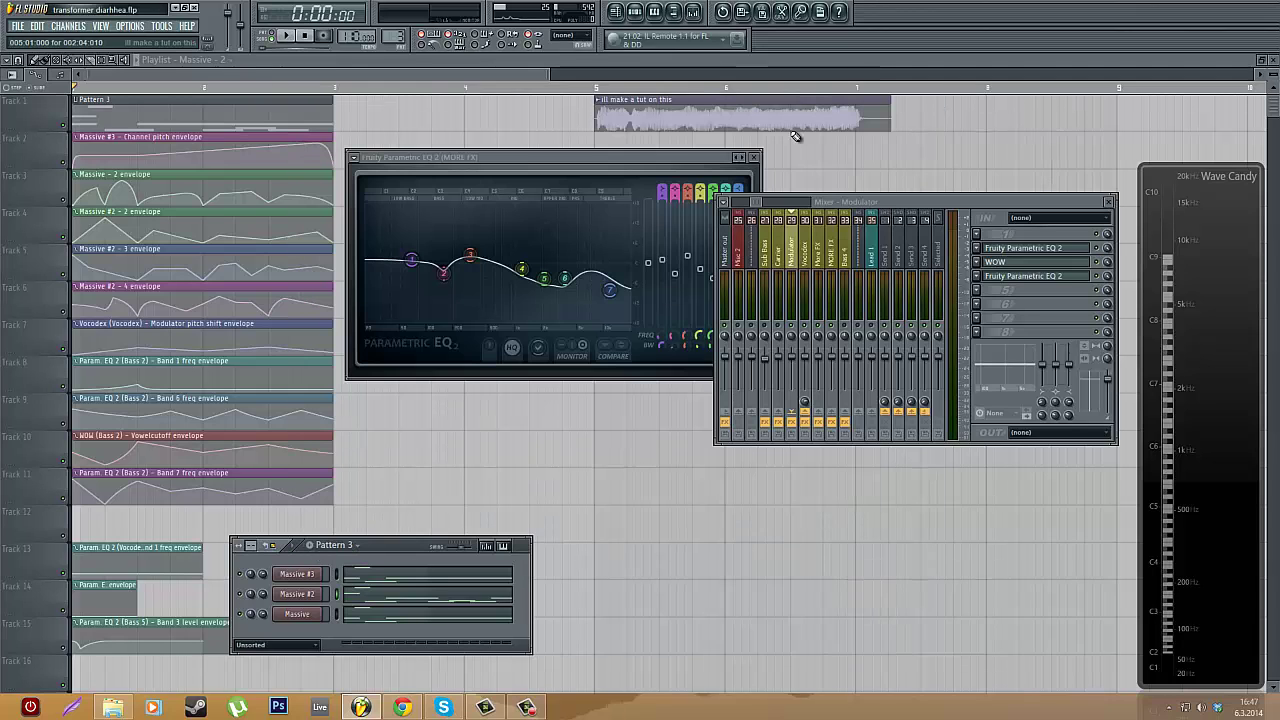
- Close the MORE FX equalizer and review the effect chains on the Vocodex and Sub Bass mixer tracks
left_click(762, 160)
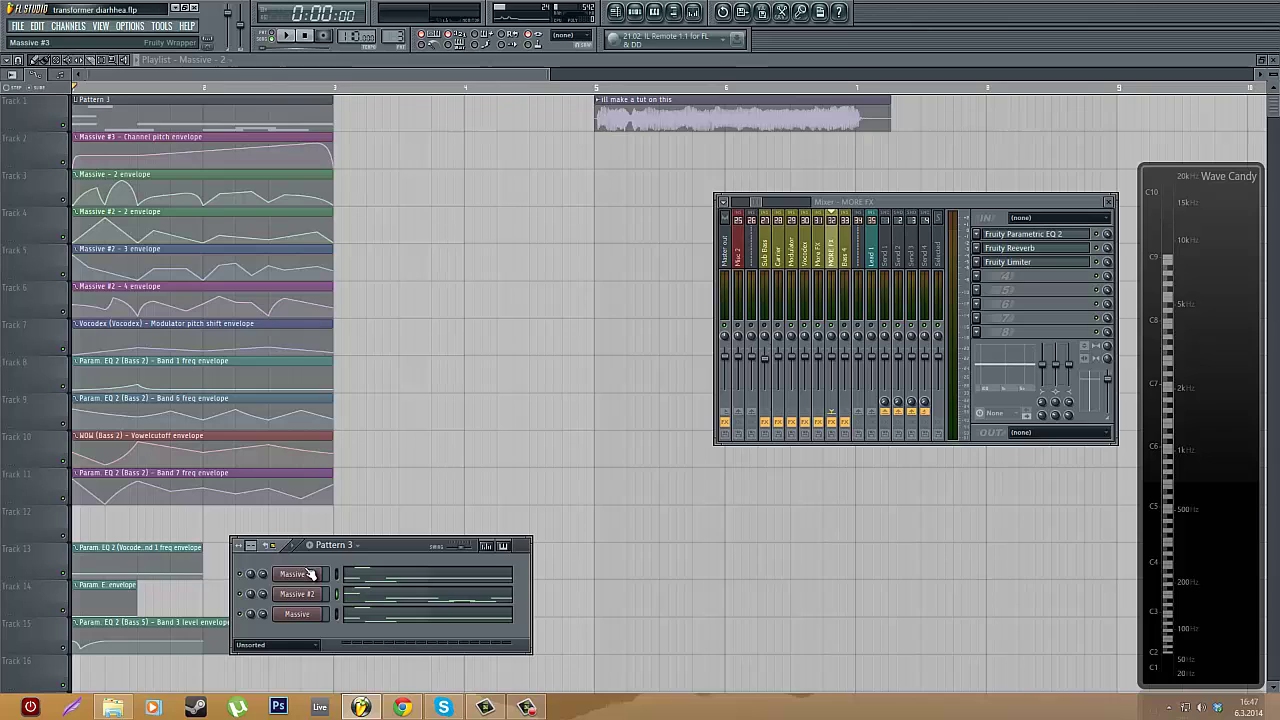
left_click(806, 255)
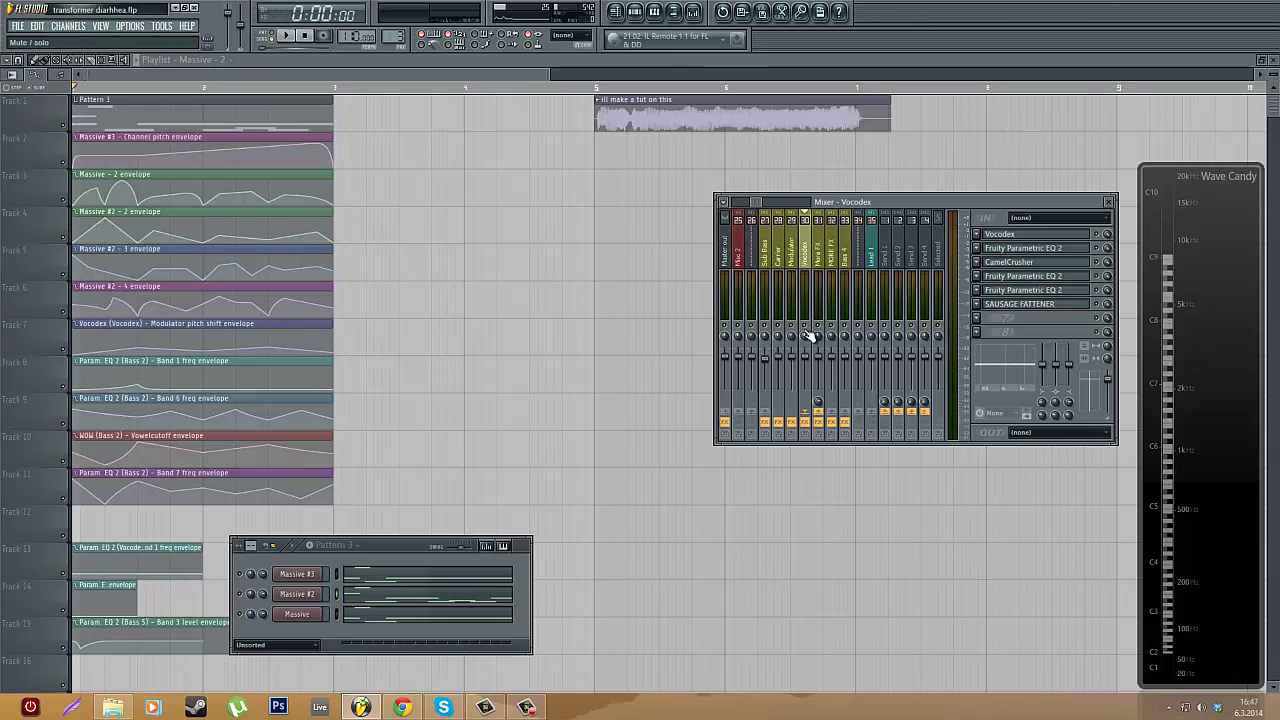
left_click(766, 246)
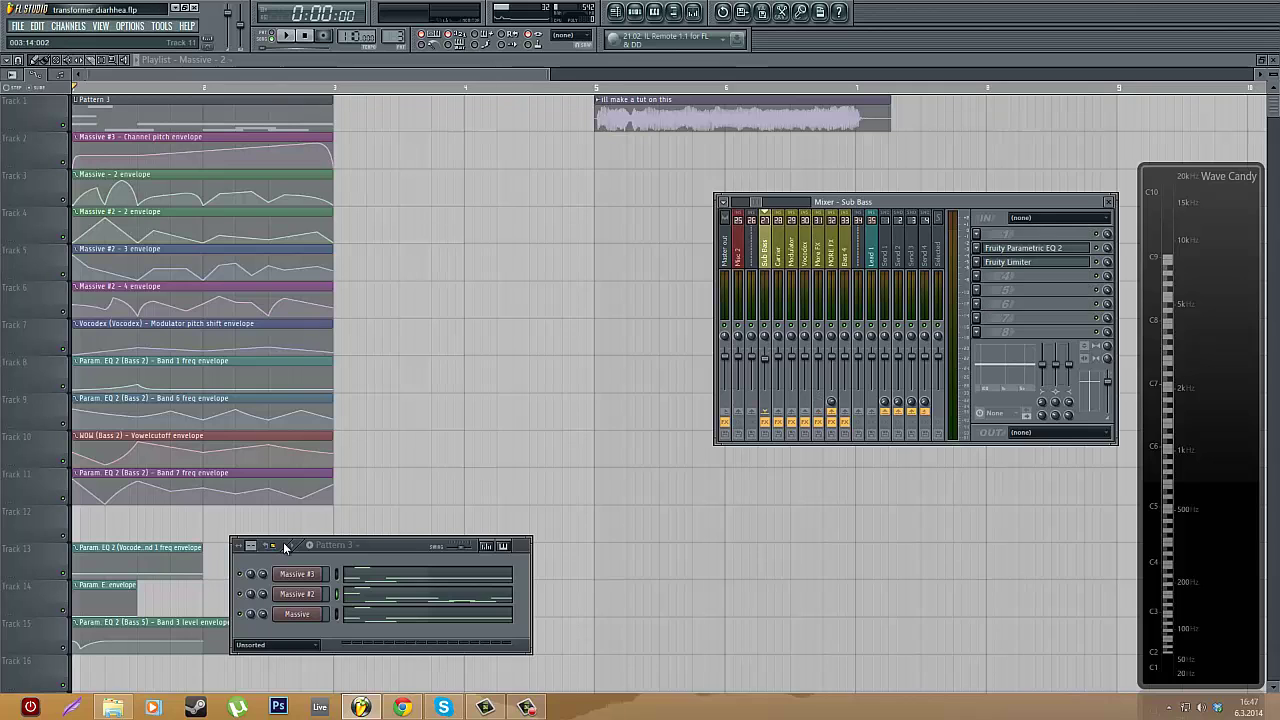
- Open the Massive #3 sub bass patch, bring its full window into view, review its EQ settings, and close it
left_click(311, 579)
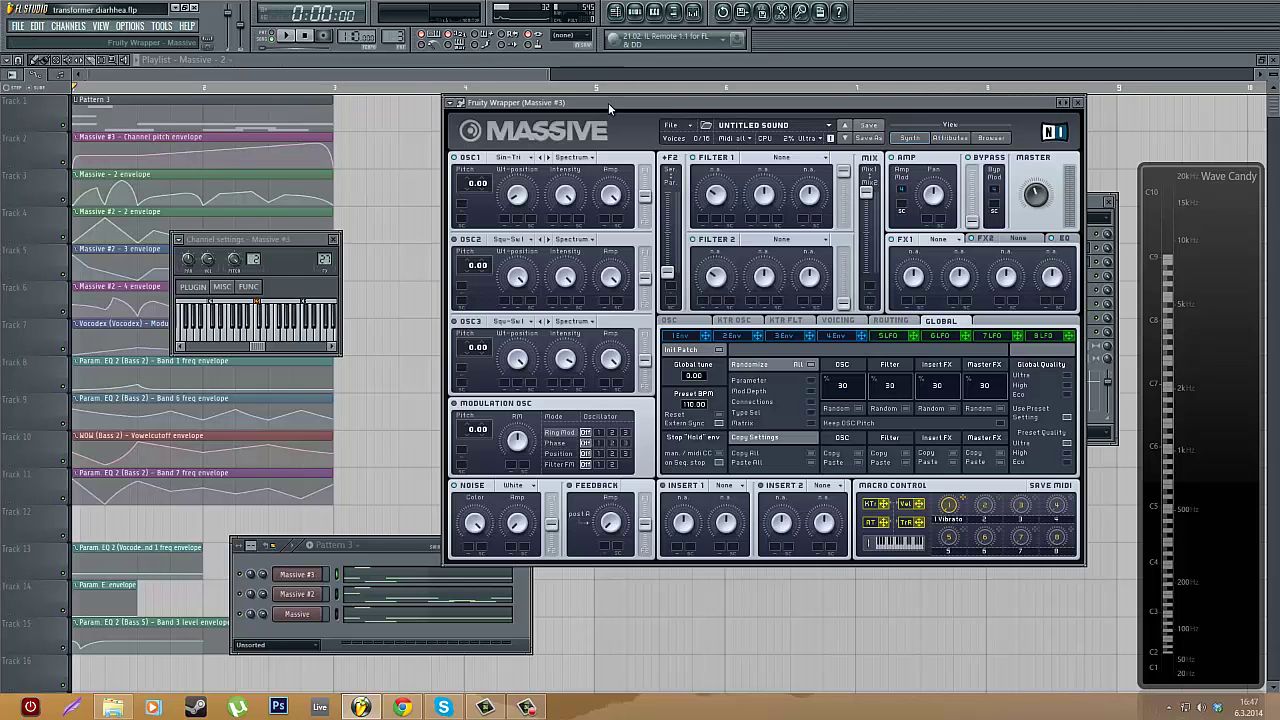
left_click_drag(608, 103, 434, 128)
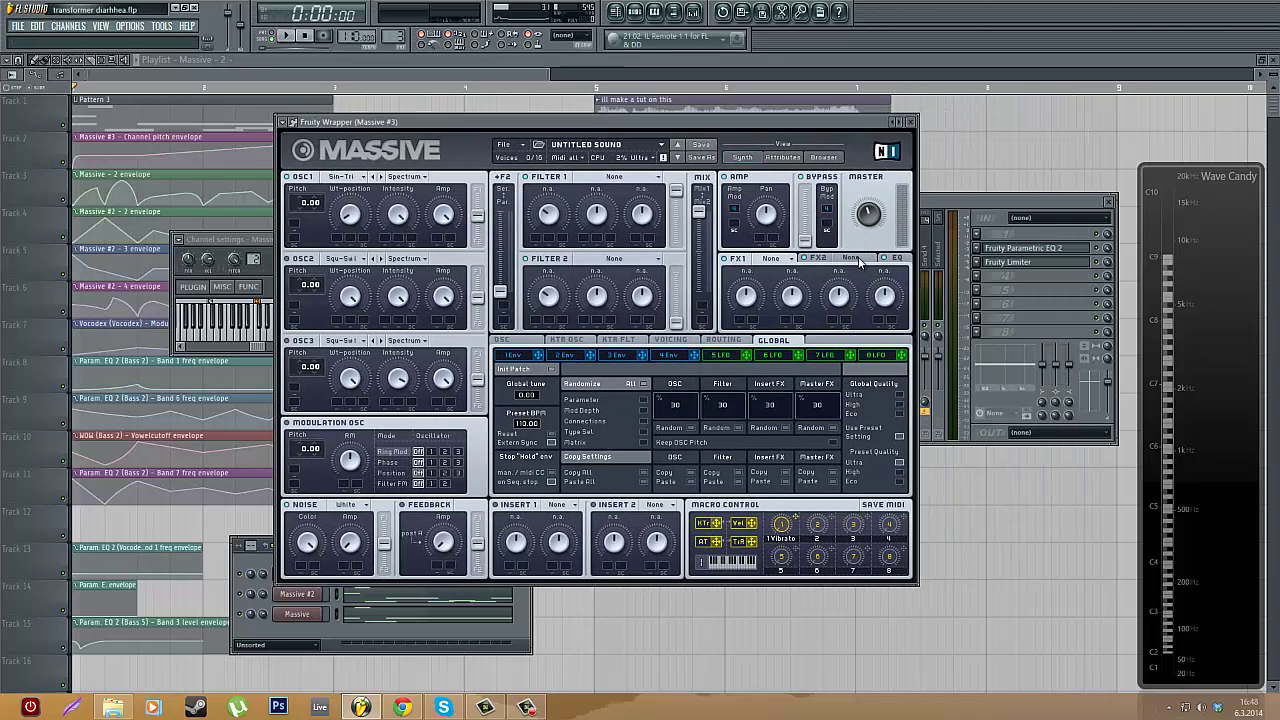
left_click(895, 258)
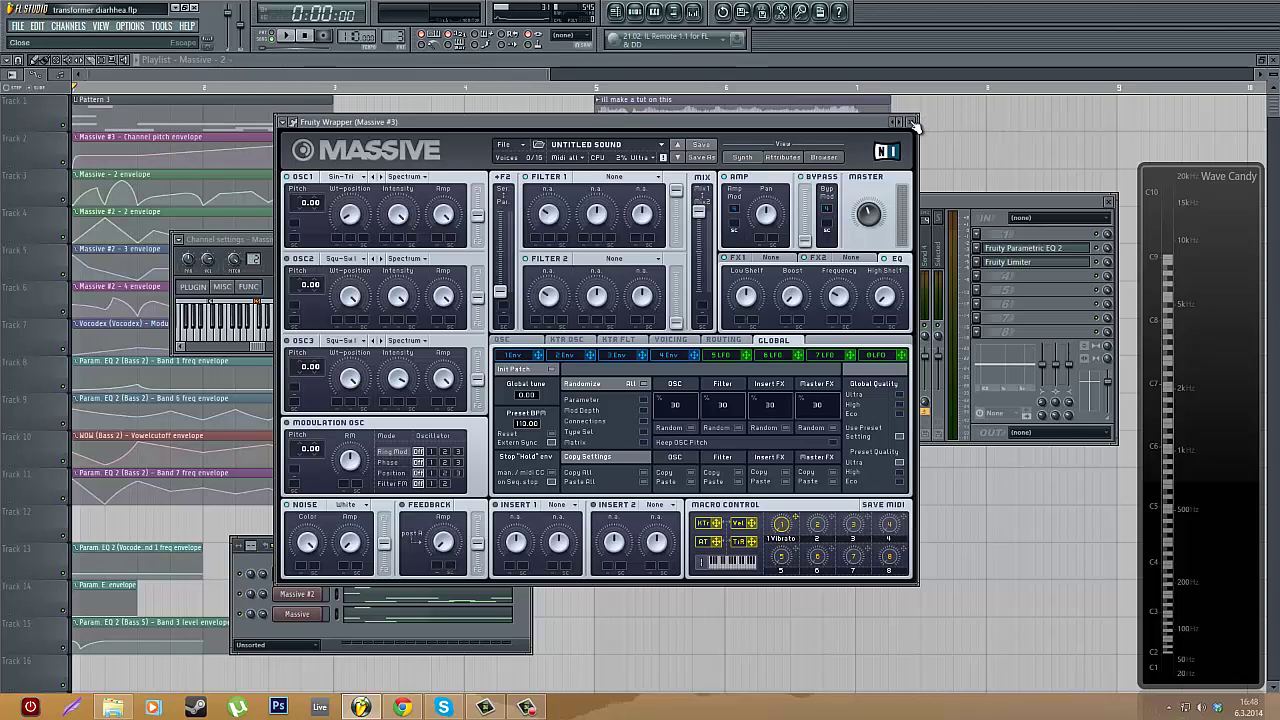
left_click(911, 122)
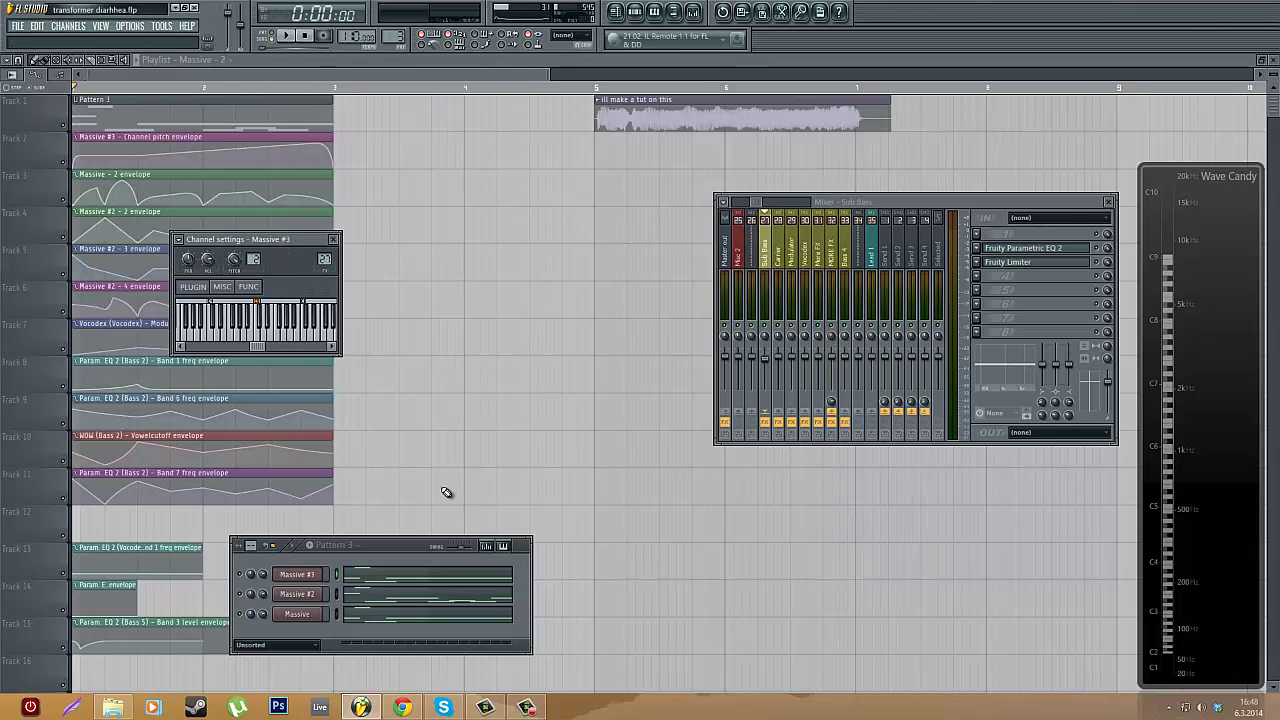
- Play the song and review the Fruity Parametric EQ 2 curve on the Sub Bass track, closing the equalizer when finished
key("space")
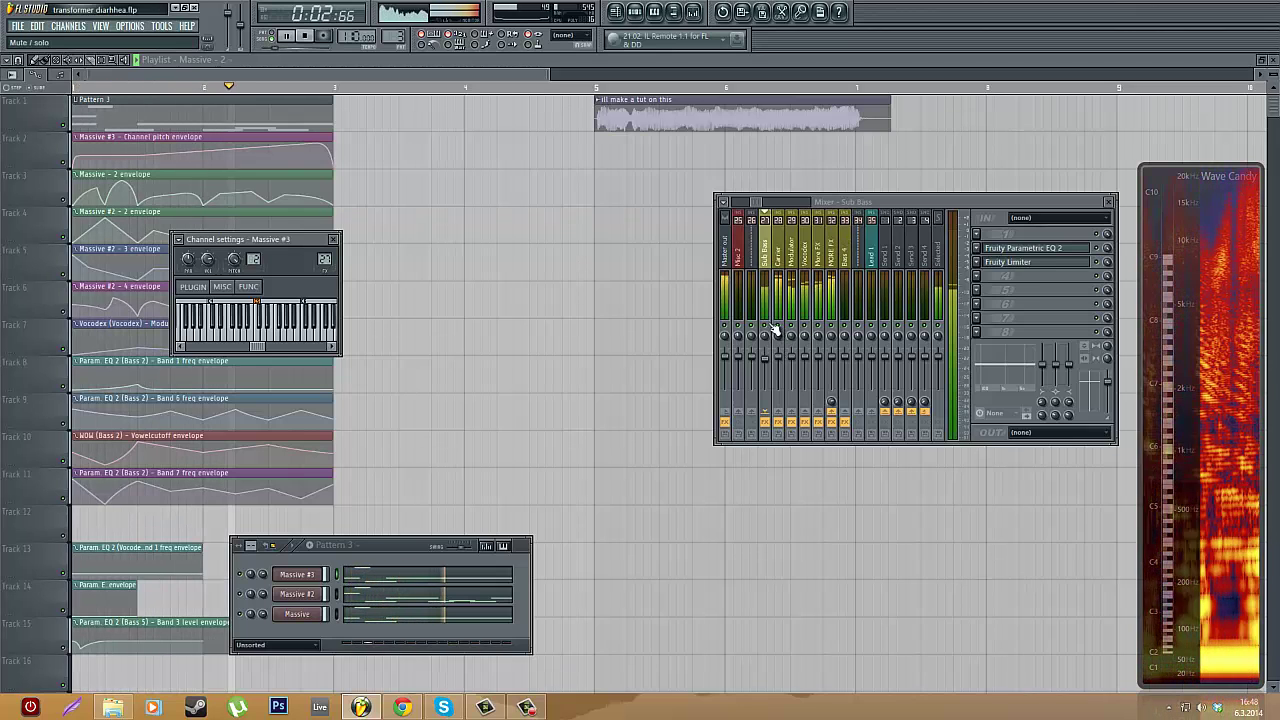
key("space")
left_click(1046, 250)
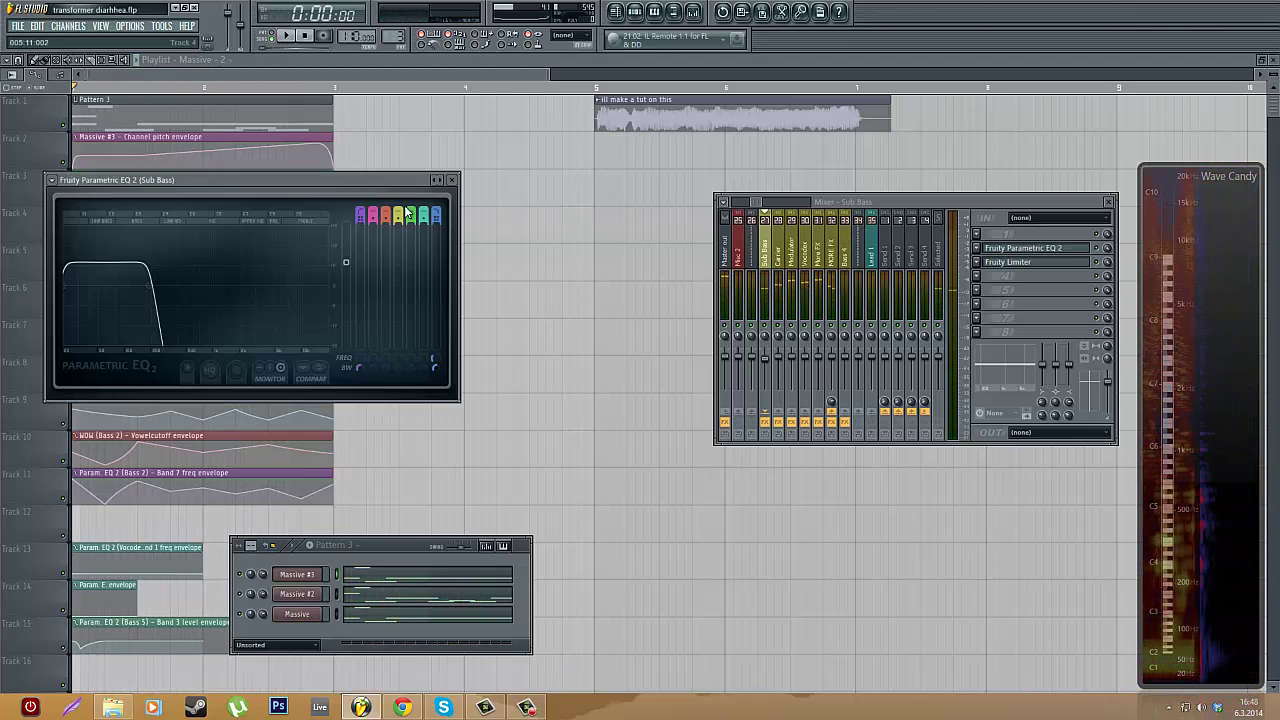
key("space")
left_click(452, 180)
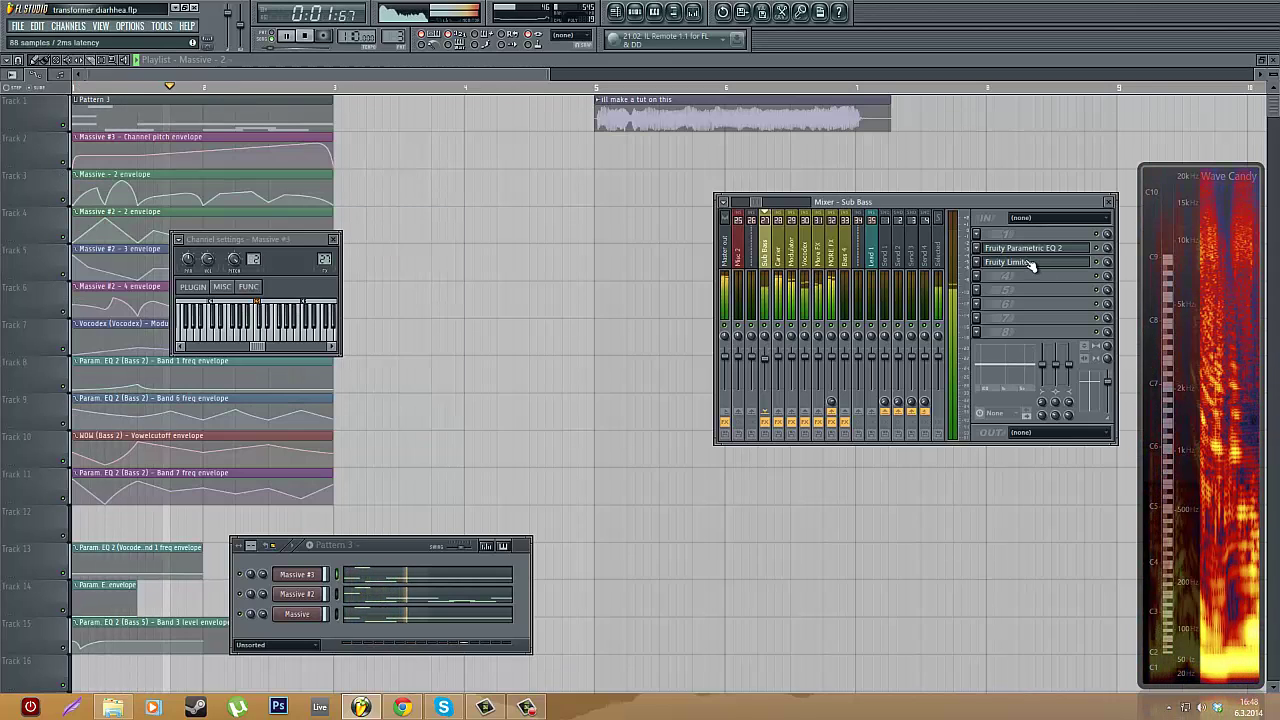
- Check the Sub Bass track's Fruity Limiter during playback, select the MORE FX track, stop the song, and close the Massive #3 channel settings
left_click(1030, 263)
left_click(451, 209)
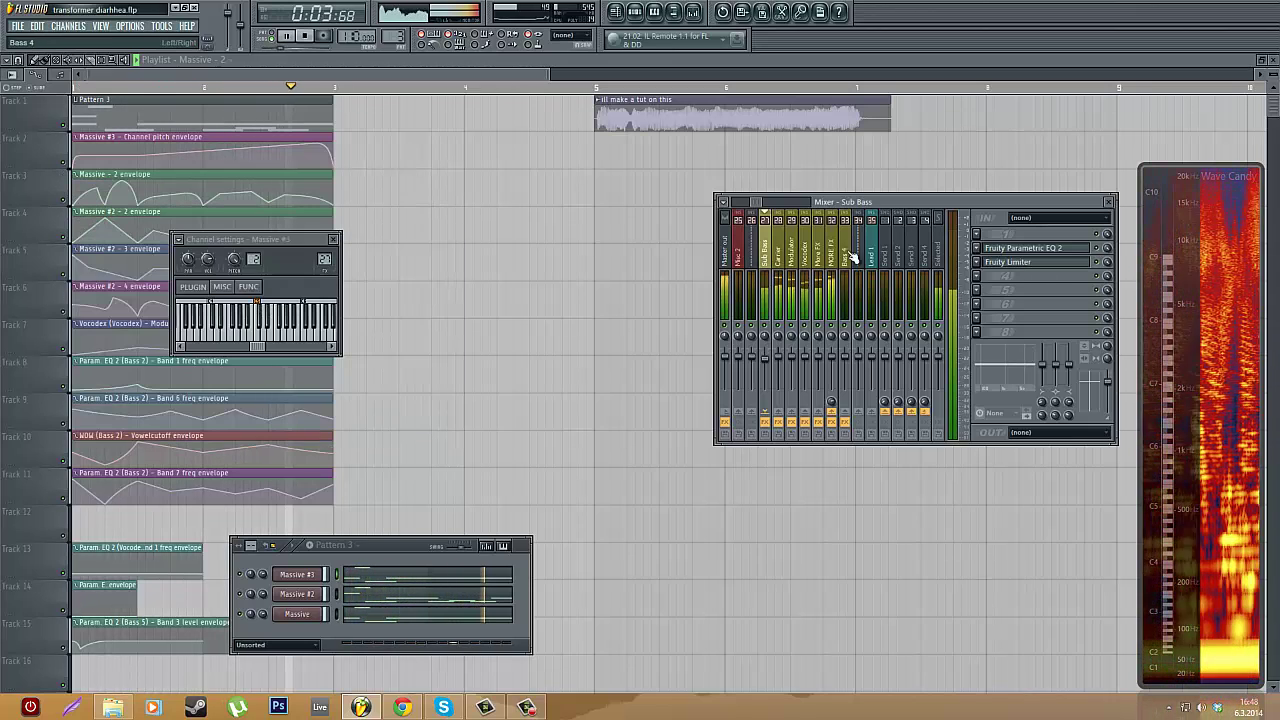
left_click(834, 255)
key("space")
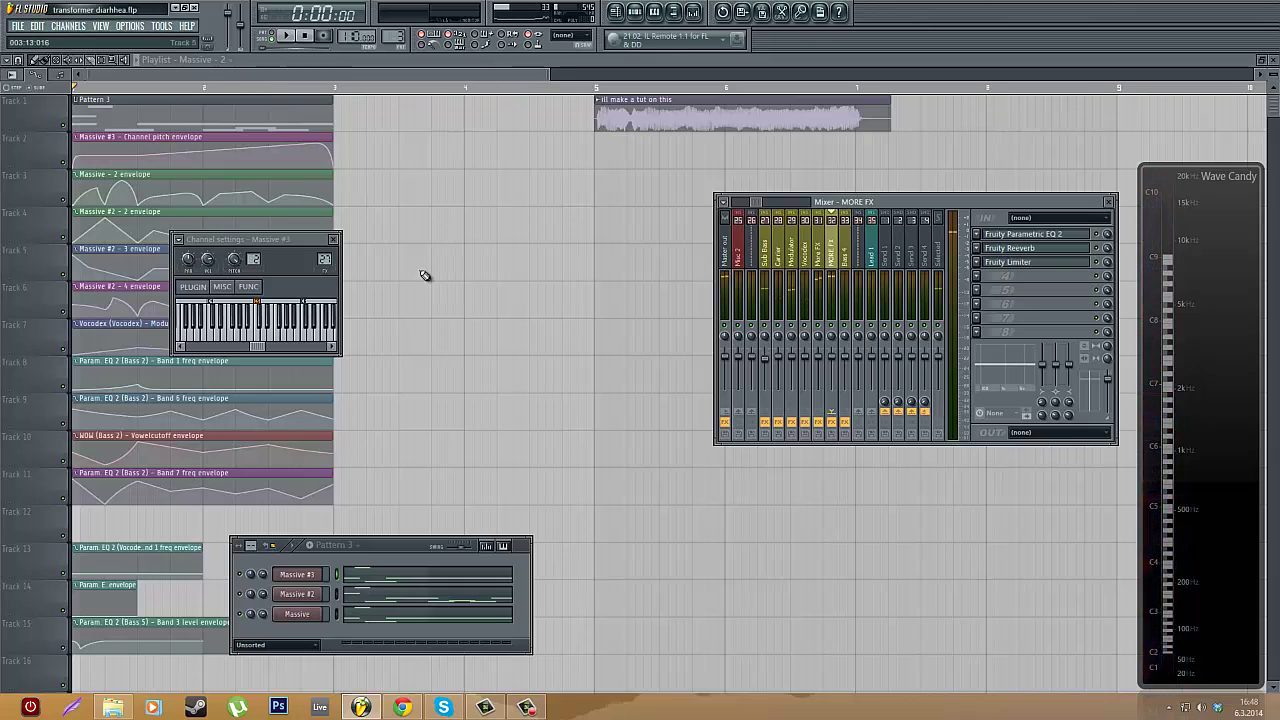
left_click(335, 241)
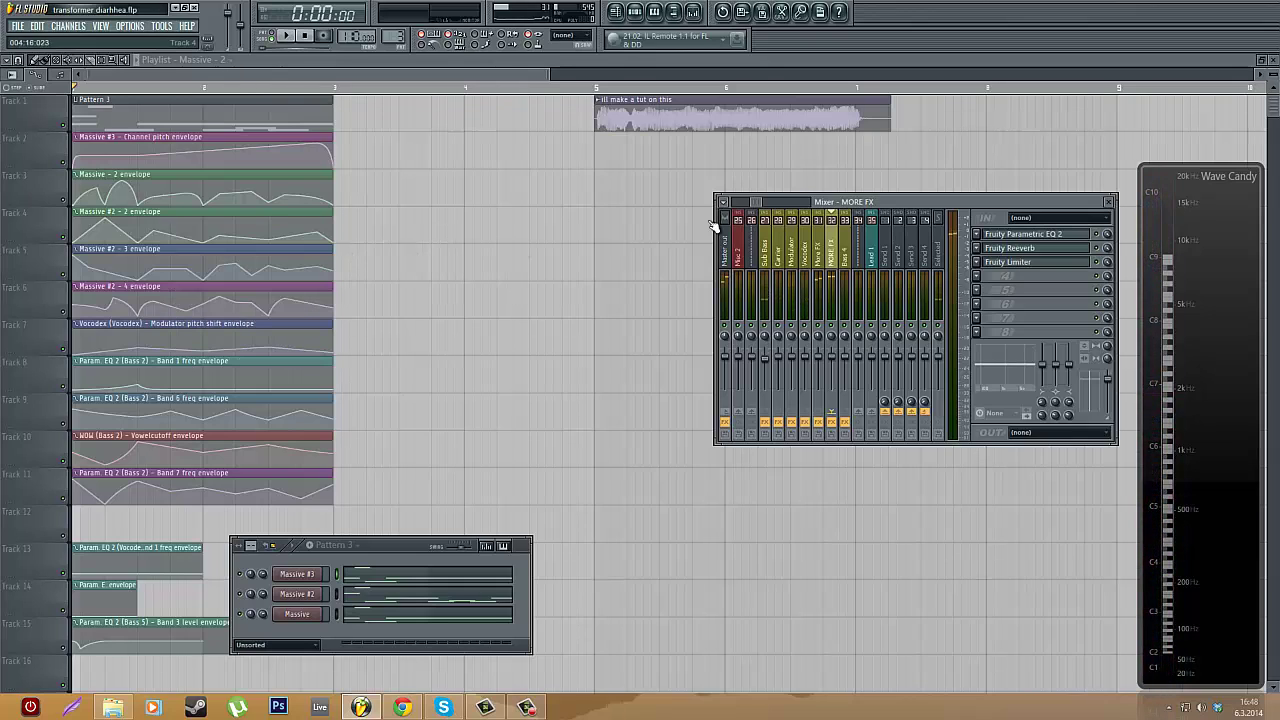
- Bring the playlist to the front and examine the automation clips and the audio clip on Track 1
left_click(384, 70)
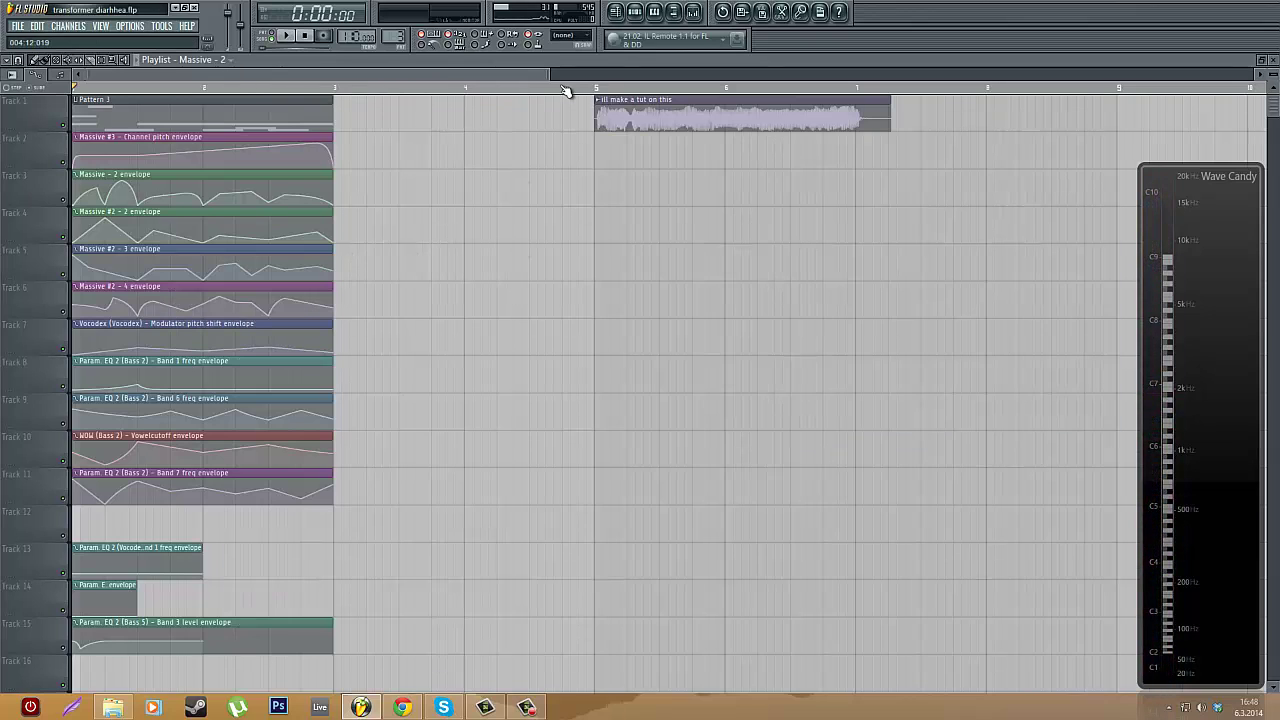
scroll(565, 90, "down", 3)
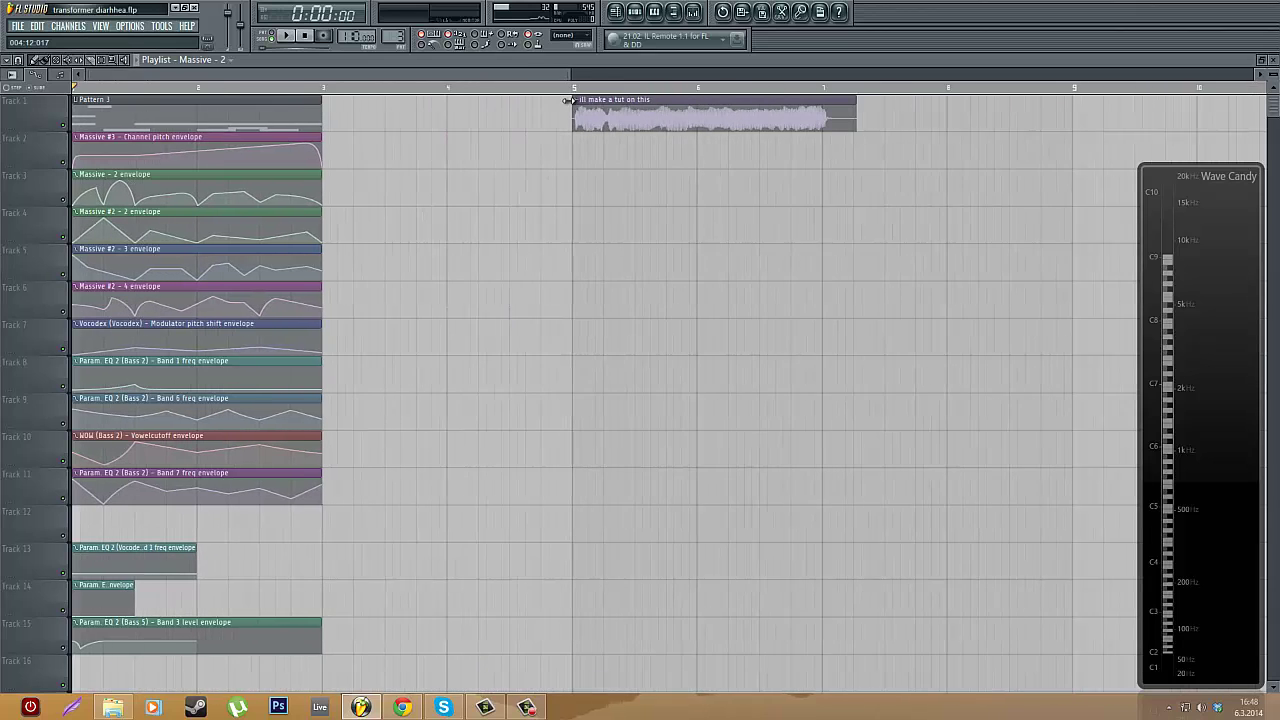
scroll(628, 87, "up", 1)
left_click(595, 100)
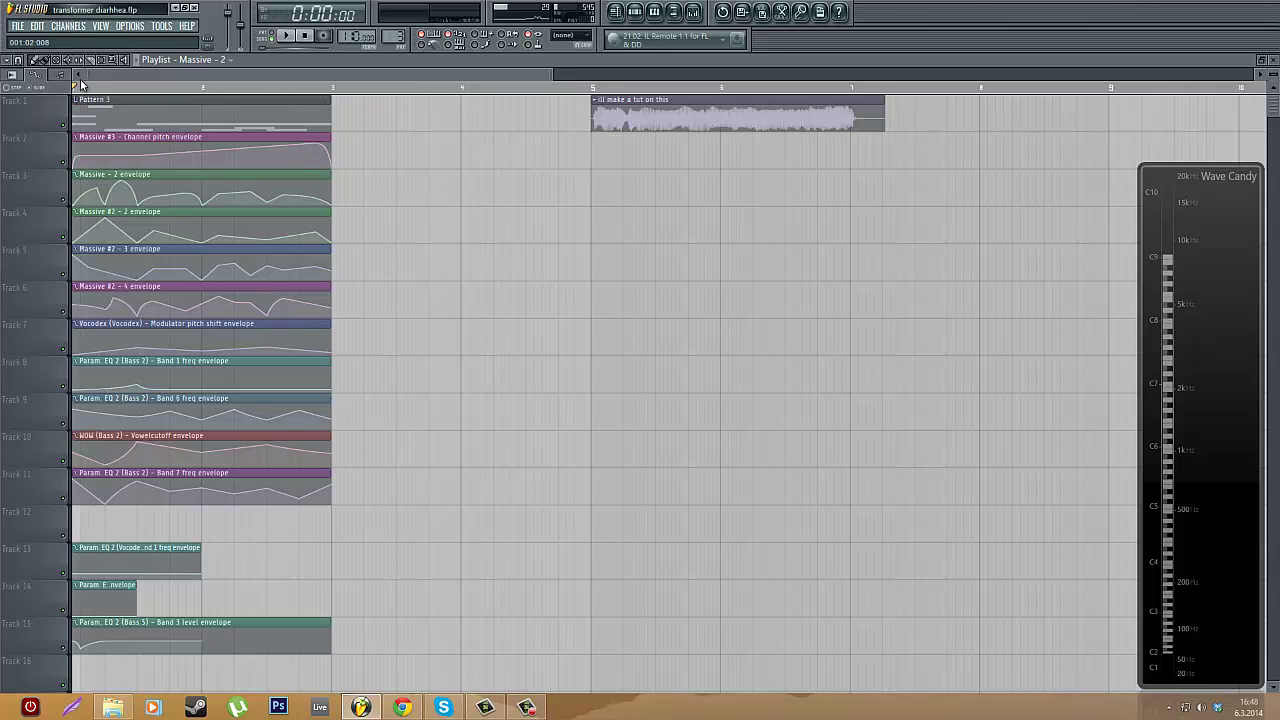
- Reopen the mixer, review the Fruity Parametric EQ 2 curve on the MORE FX track, and close the equalizer
left_click(702, 11)
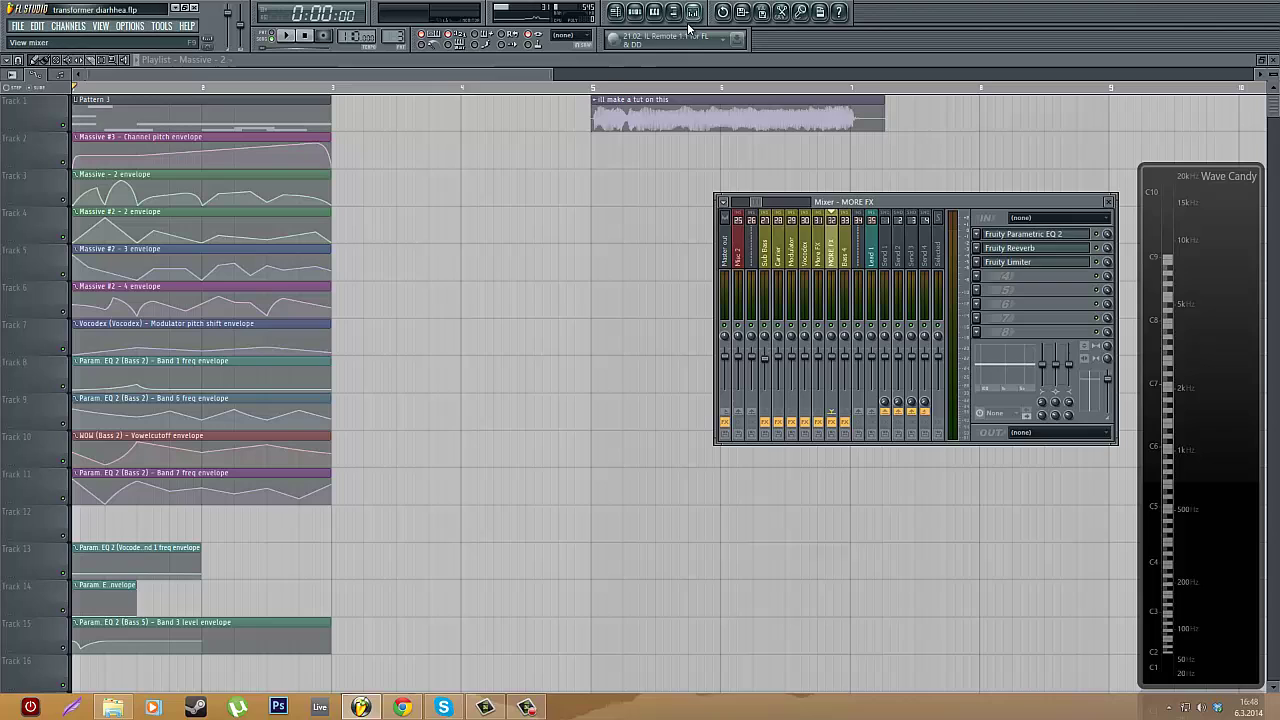
left_click(1040, 240)
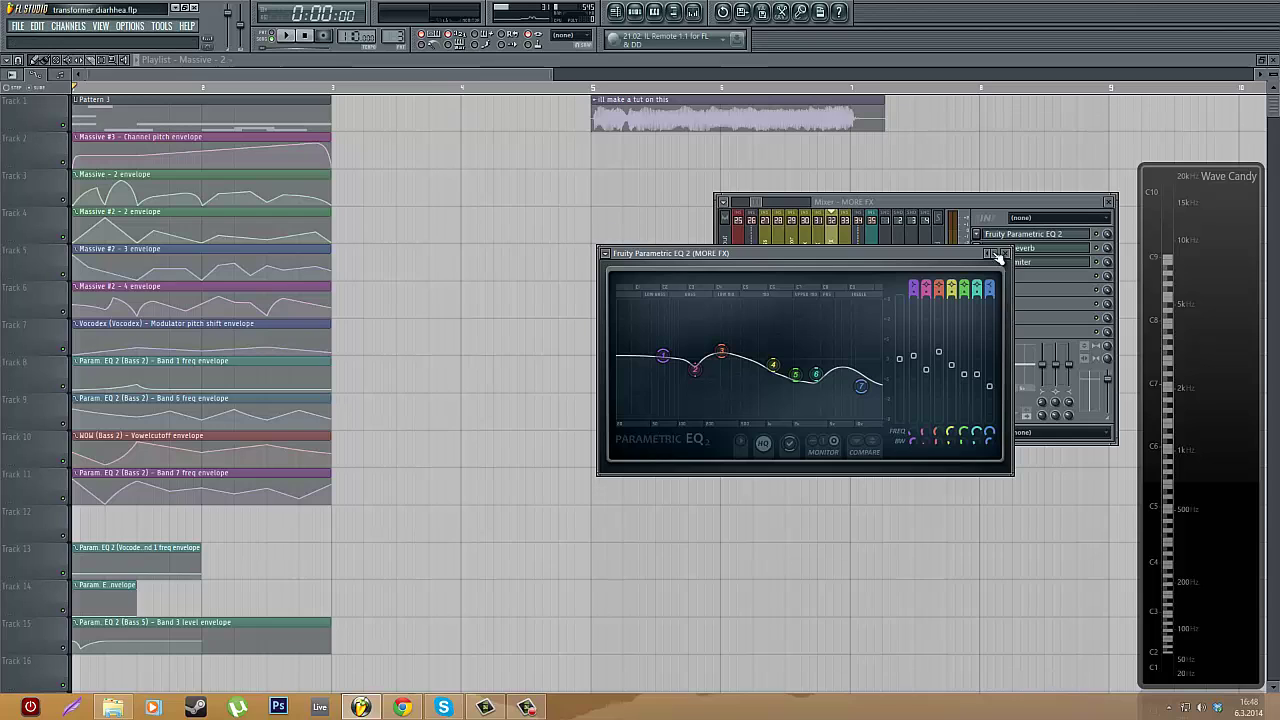
left_click(1005, 253)
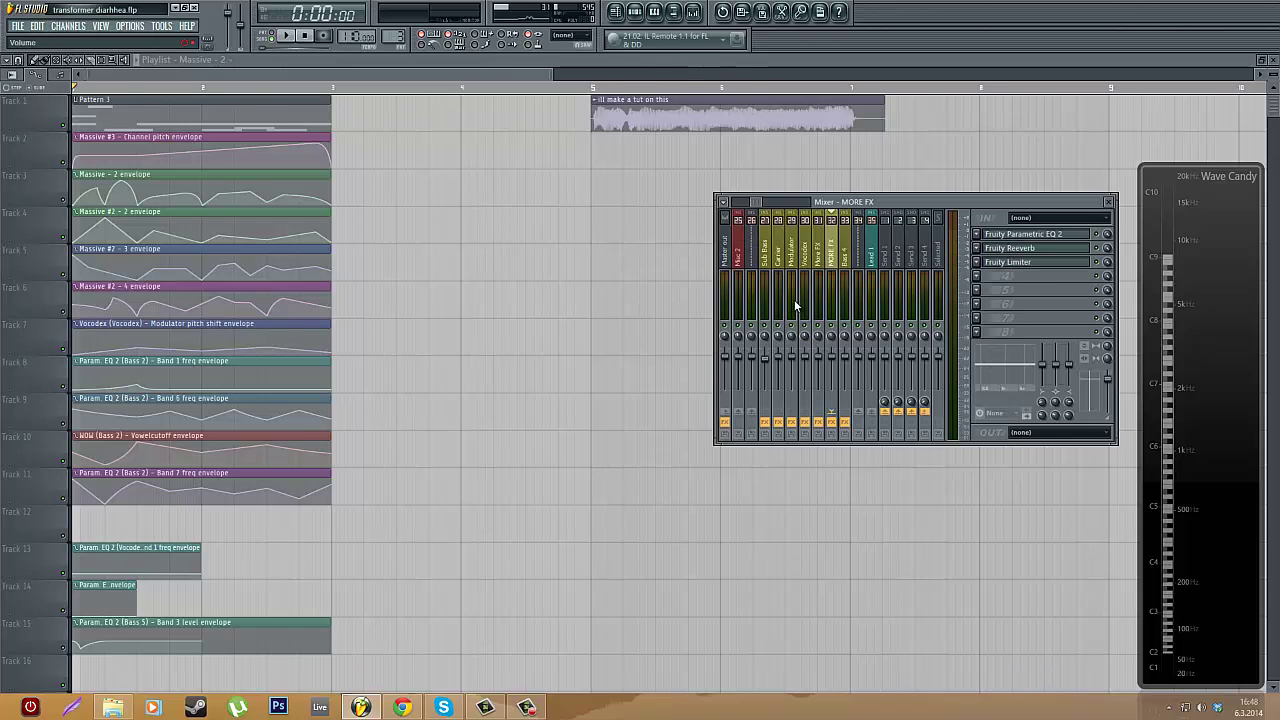
- Compare the effect chains on the Modulator, Vocodex, More FX and MORE FX mixer tracks
mouse_move(759, 207)
left_mouse_down()
mouse_move(795, 204)
mouse_move(758, 204)
left_mouse_up()
left_click(818, 262)
left_click(806, 272)
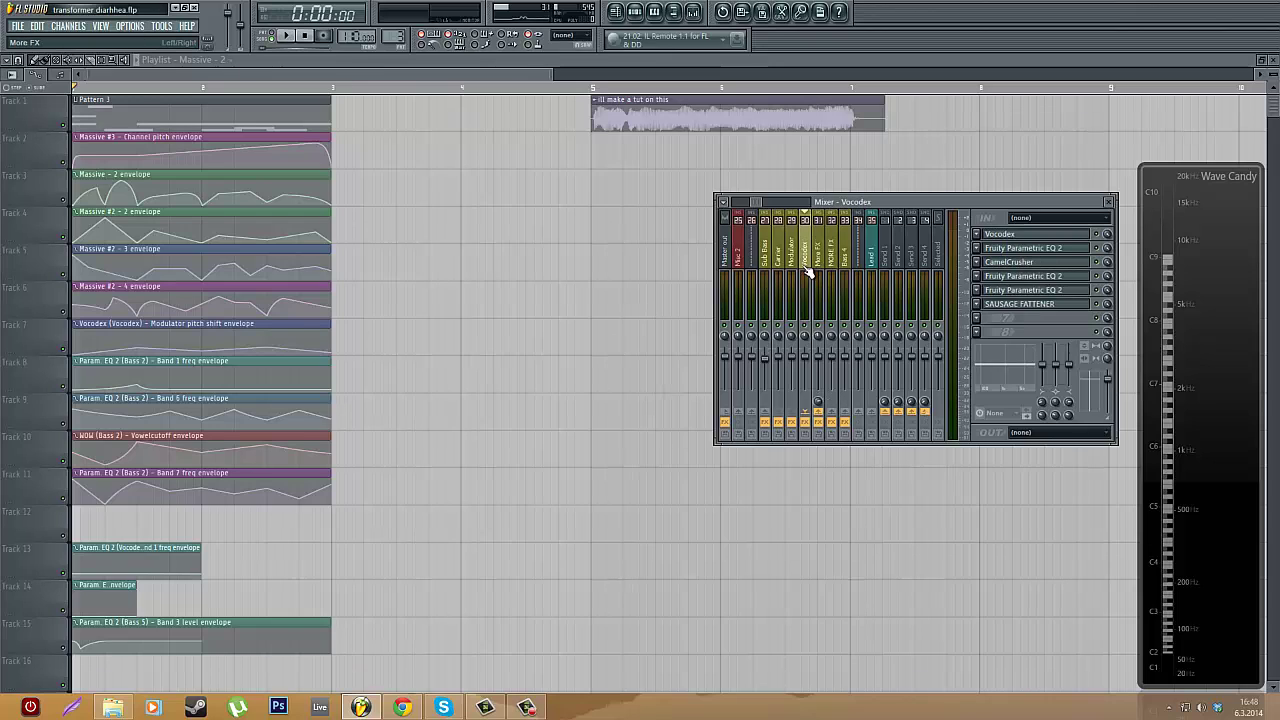
left_click(797, 268)
left_click(807, 256)
left_click(828, 262)
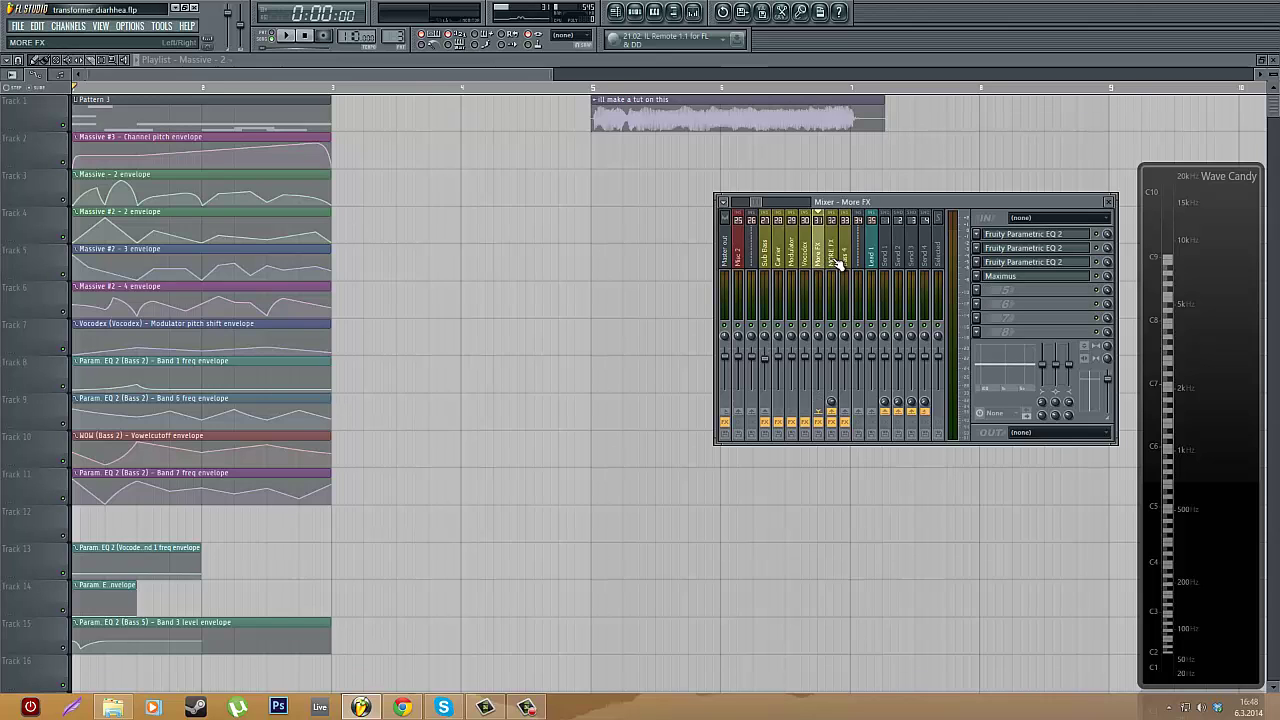
left_click(837, 262)
- Return to the playlist and examine the automation clips in bars 1 and 2 up close
left_click(351, 64)
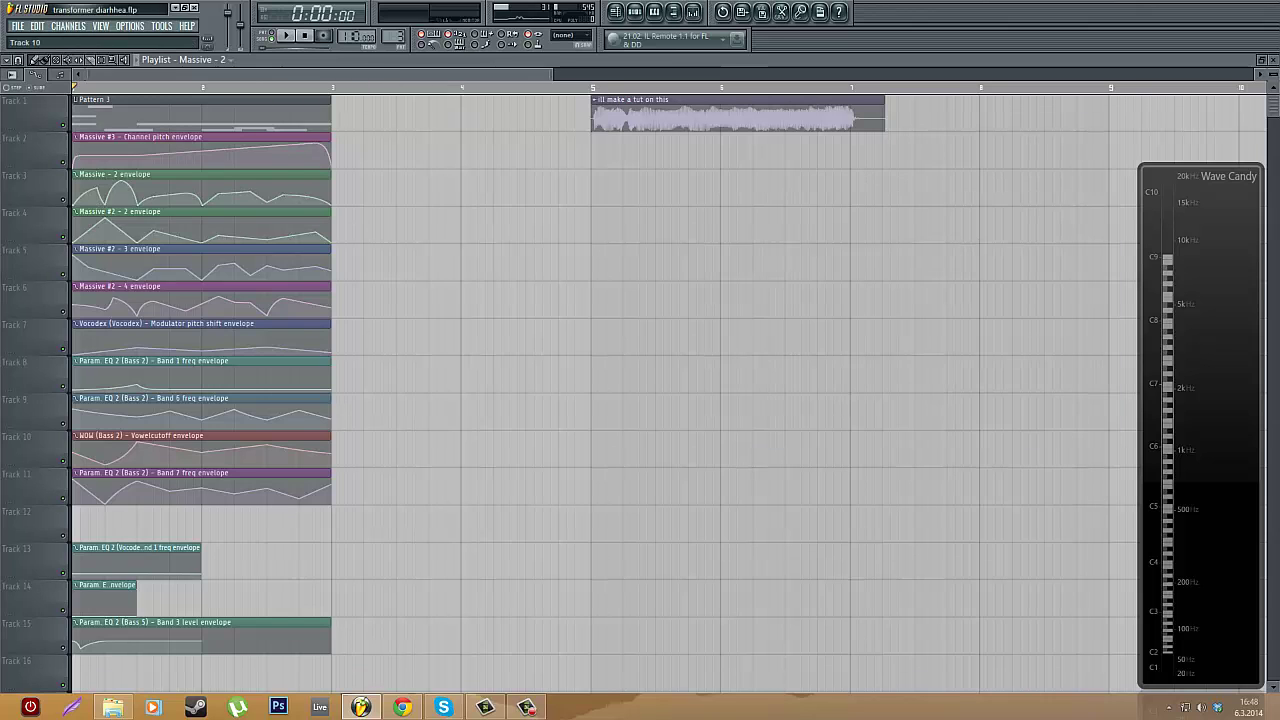
scroll(93, 508, "up", 5)
scroll(93, 508, "down", 6)
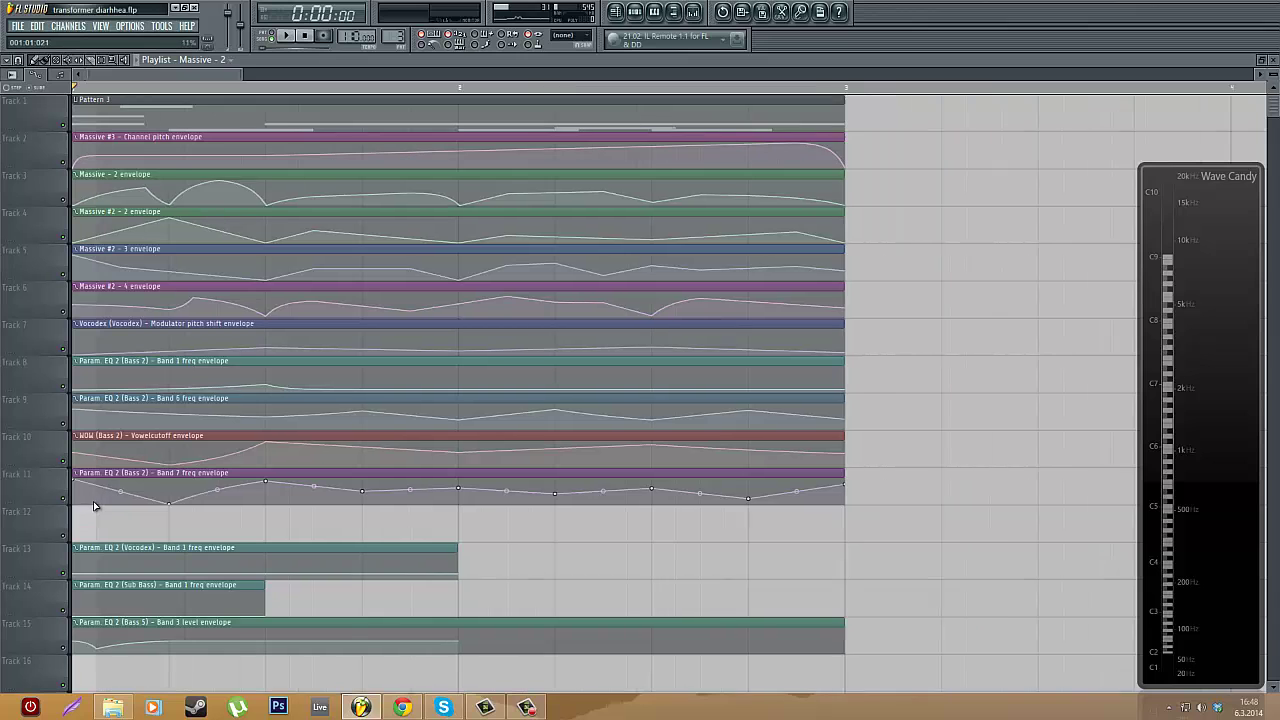